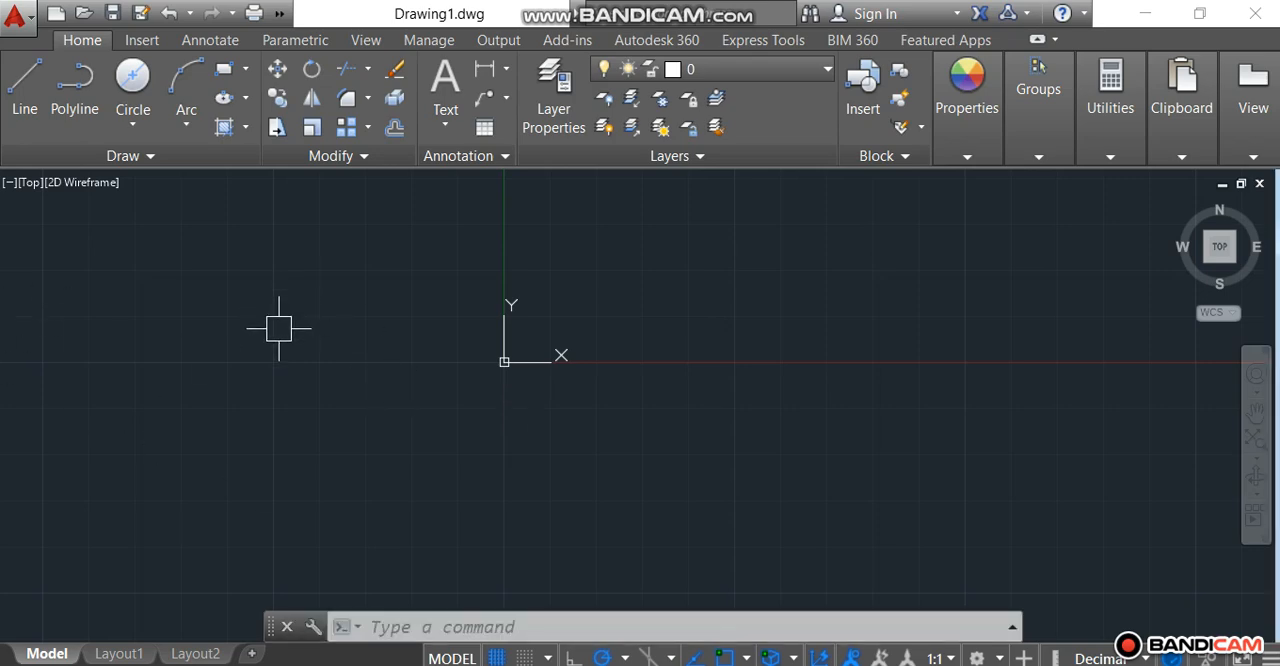
Step: Draw a horizontal construction line through the origin 0,0
left_click(152, 158)
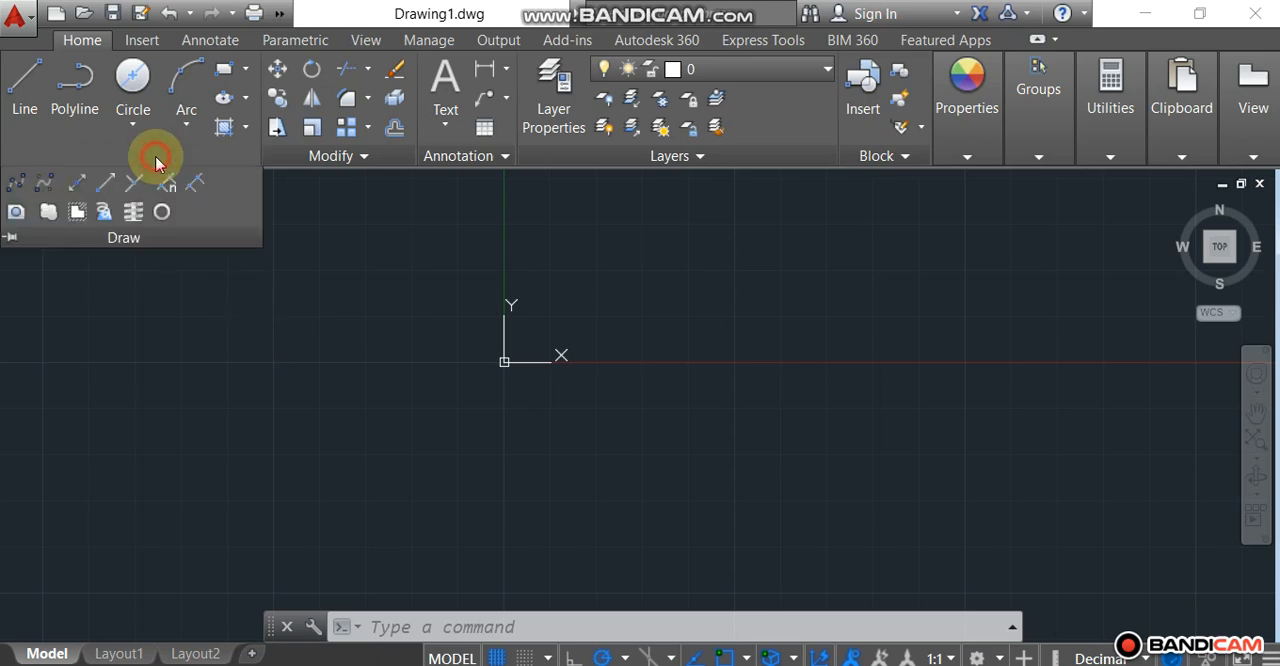
left_click(76, 183)
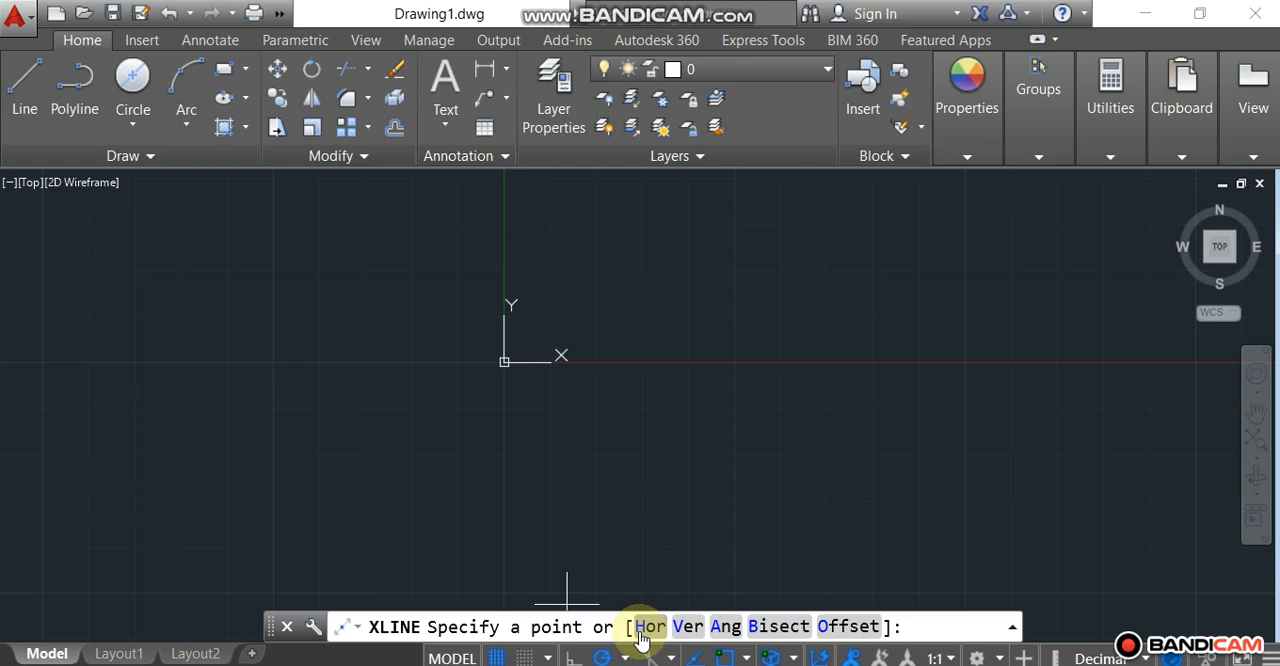
left_click(641, 628)
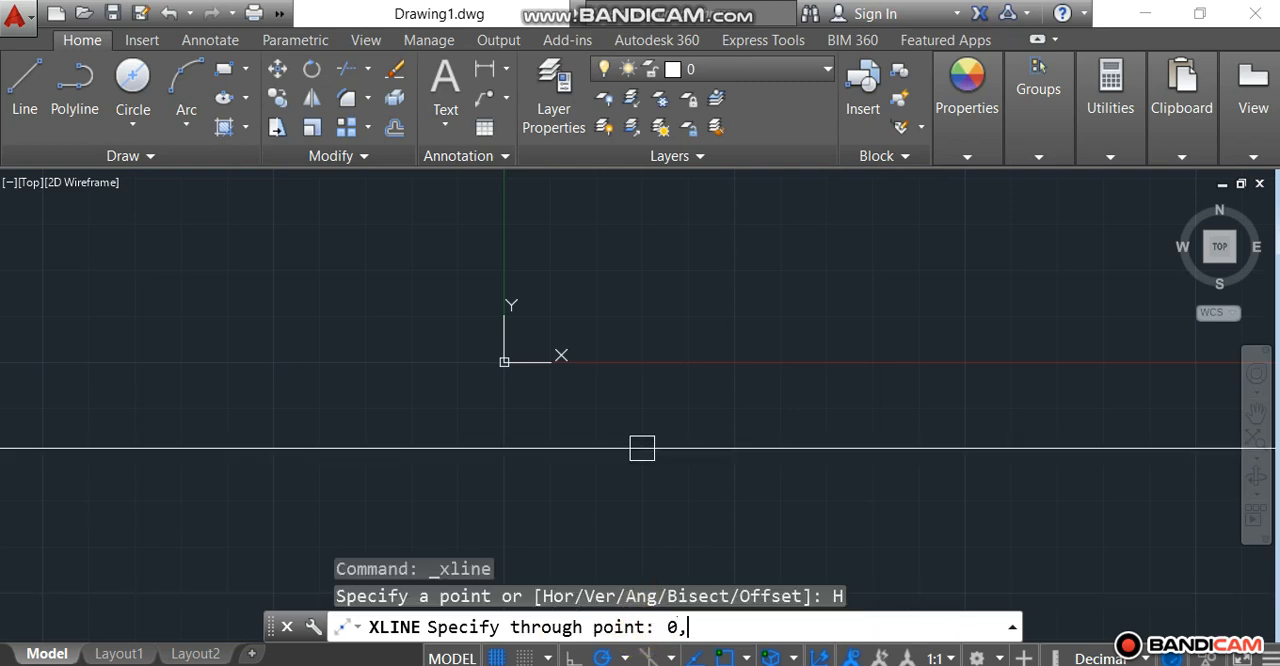
type("0,0")
key("Return")
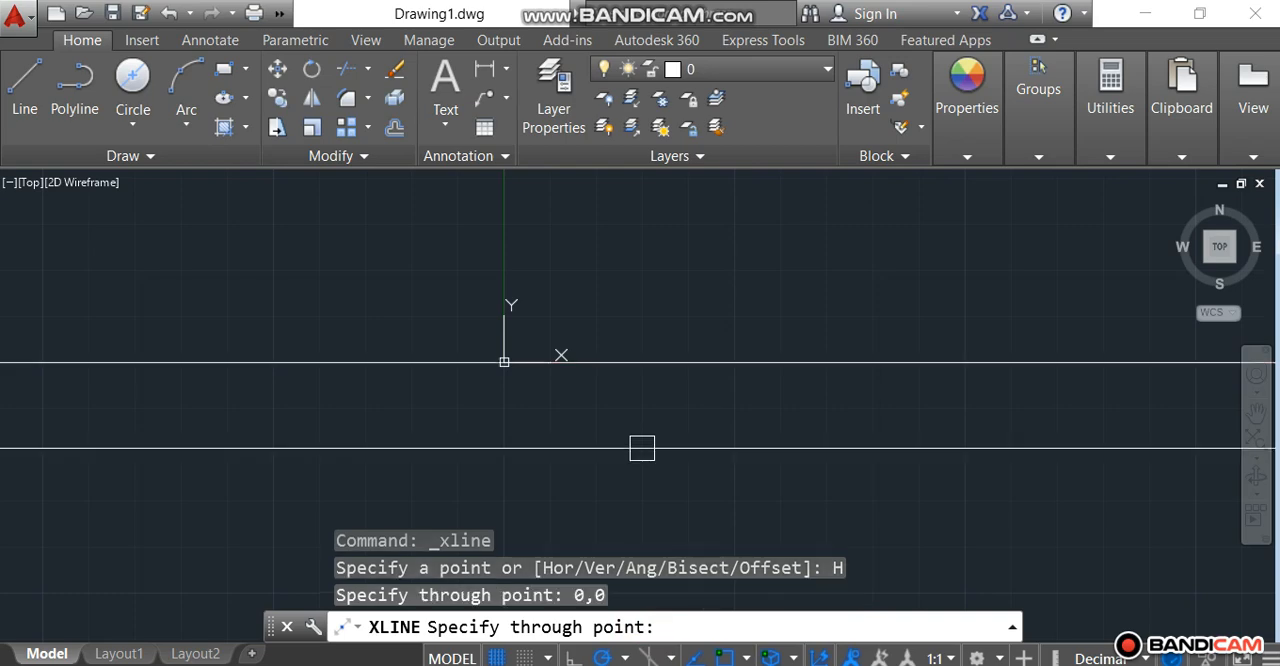
key("Escape")
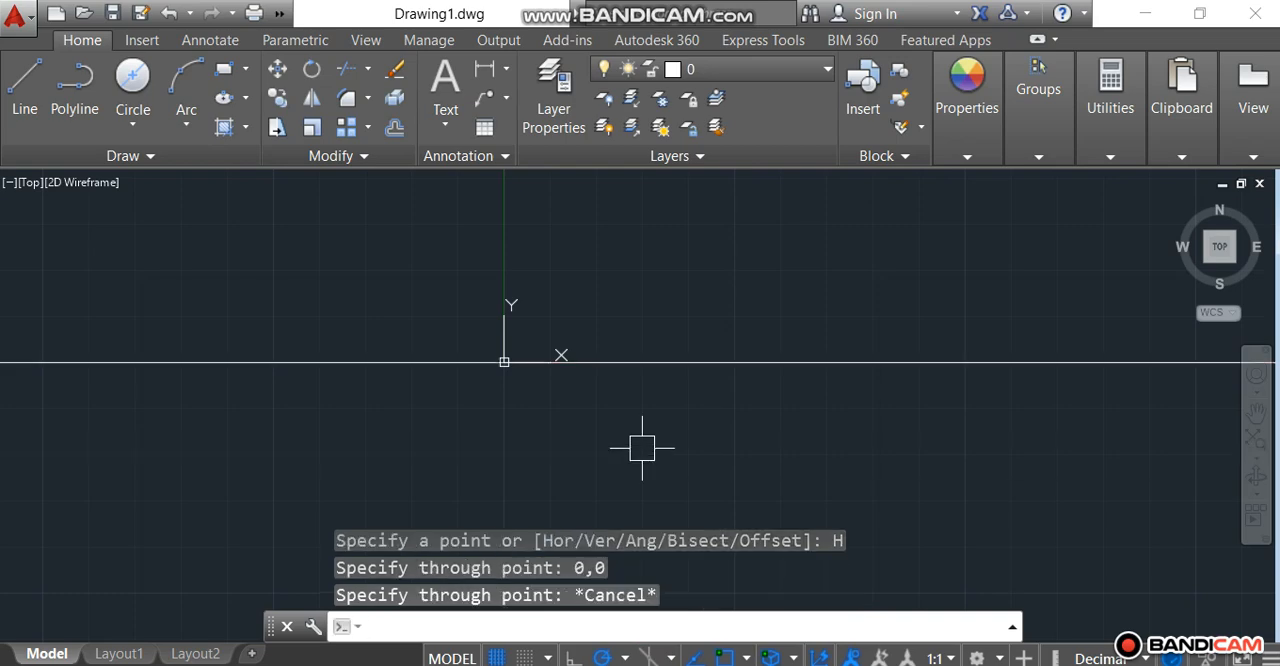
Step: Draw a vertical construction line through the origin 0,0
left_click(137, 157)
left_click(82, 187)
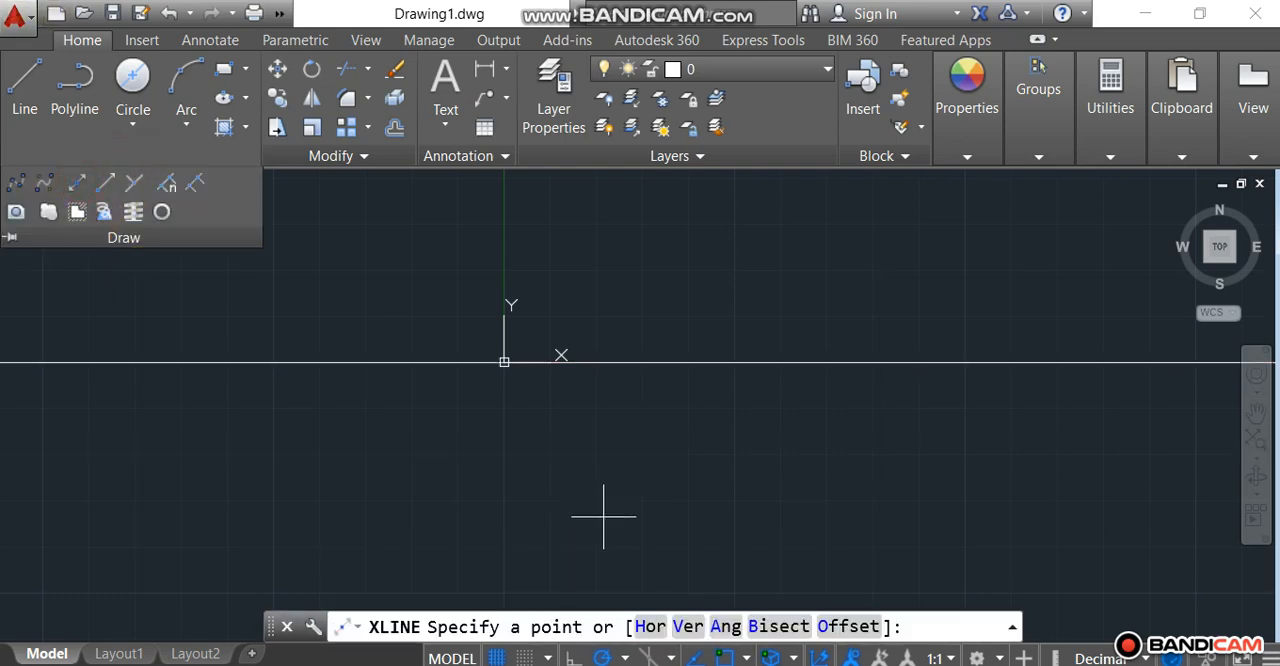
left_click(686, 634)
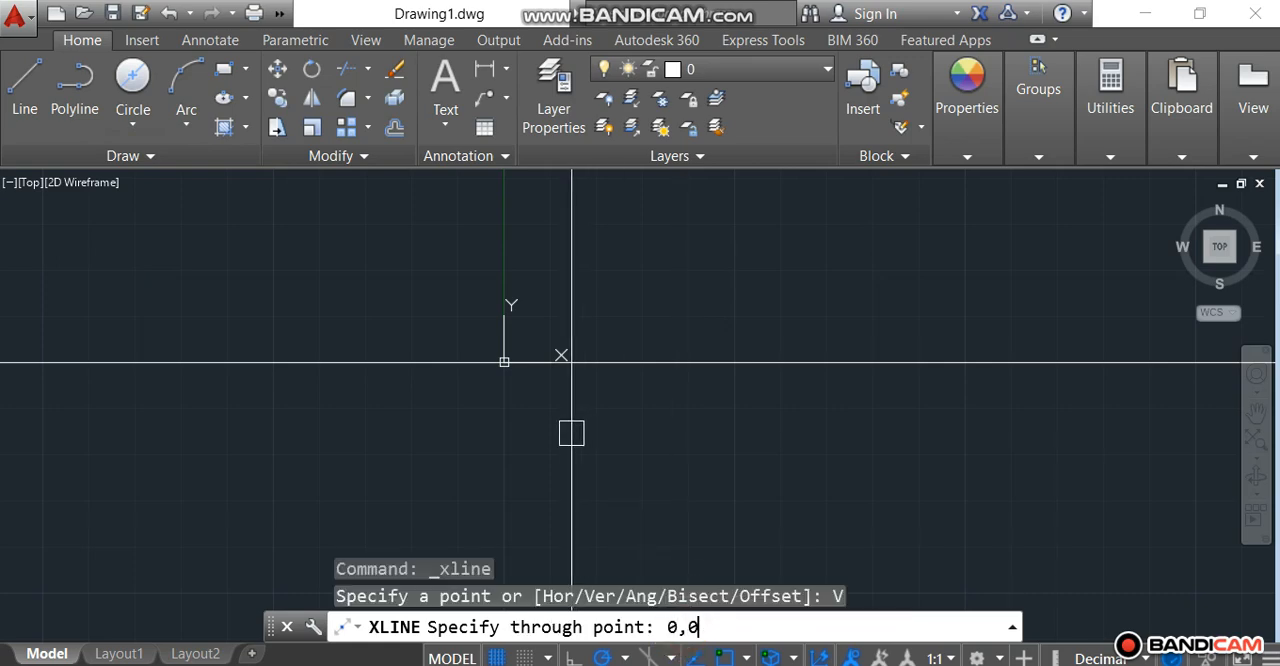
type("0,0")
key("Return")
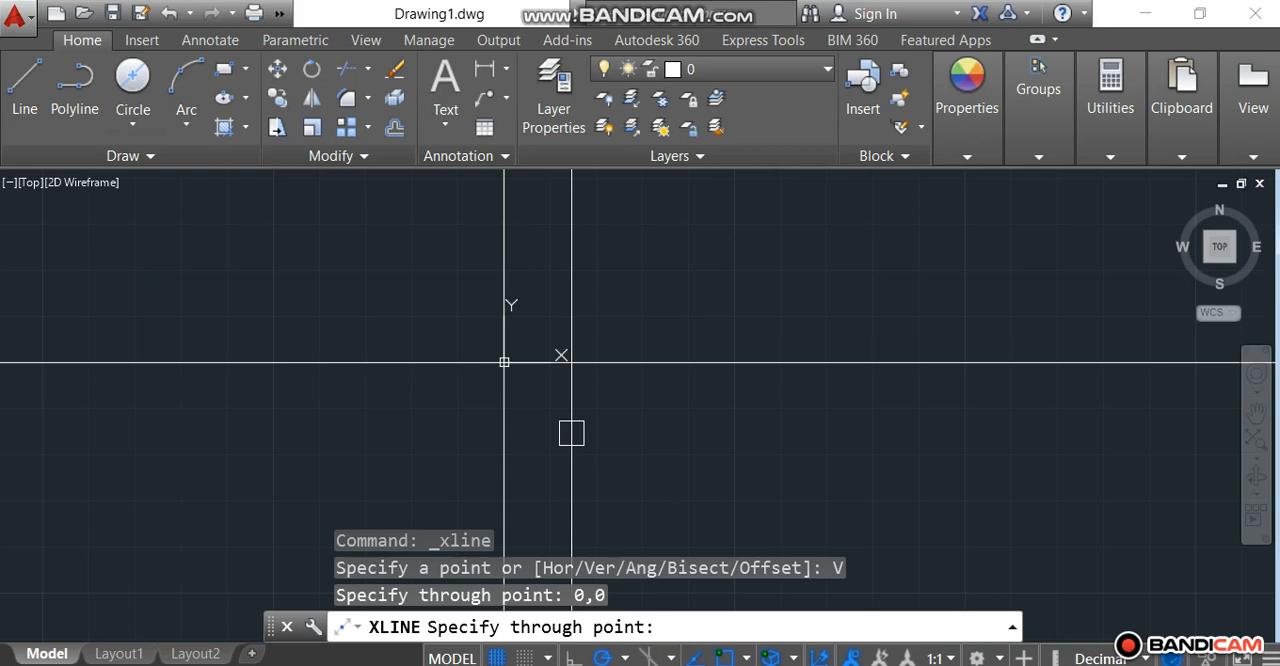
key("Escape")
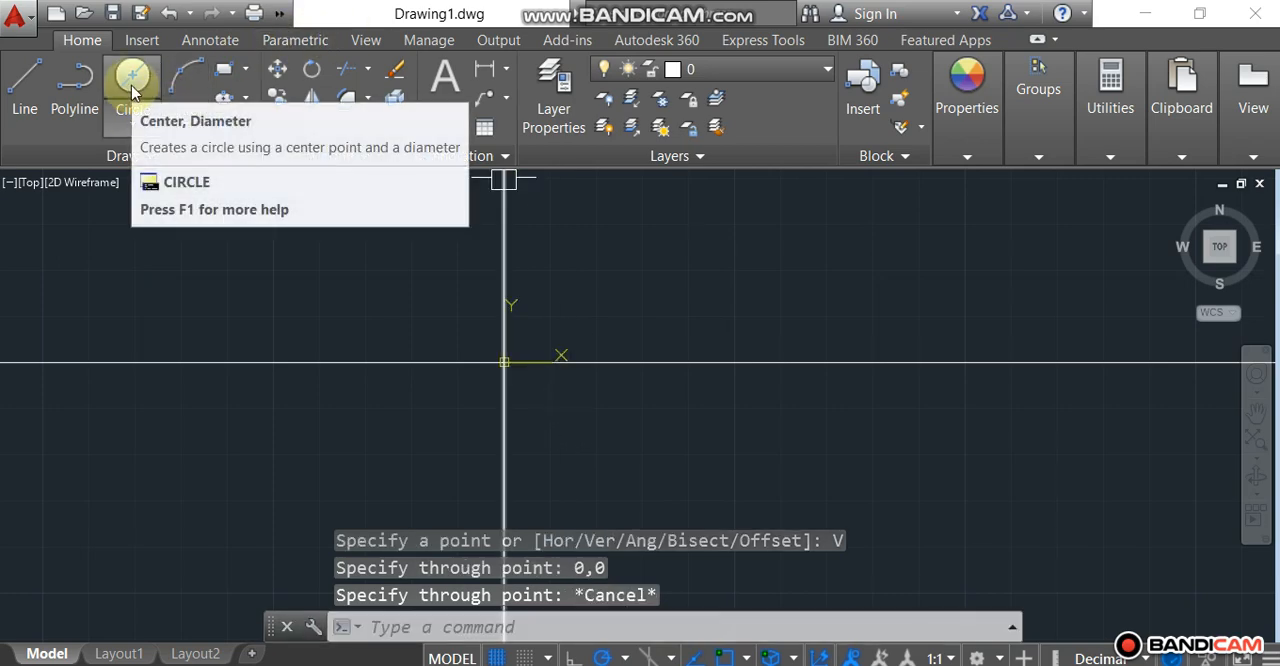
Step: Draw a circle centred at 0,0 with a diameter of 2.571
left_click(133, 88)
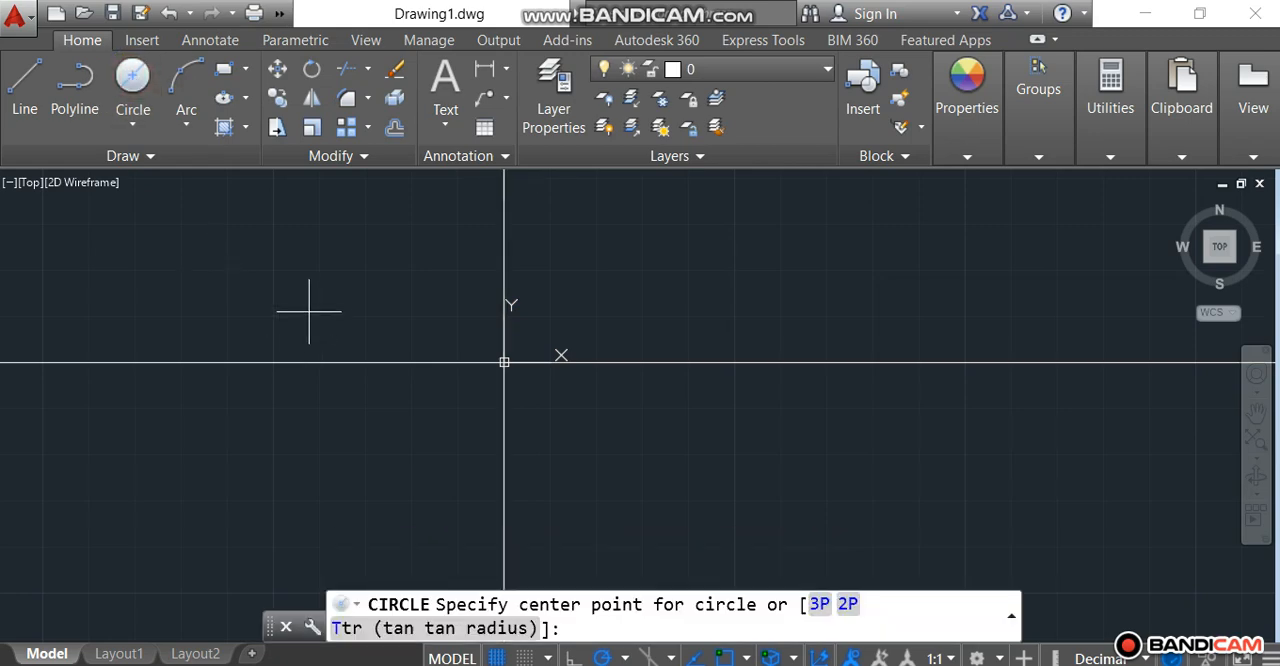
type("0,0")
key("Return")
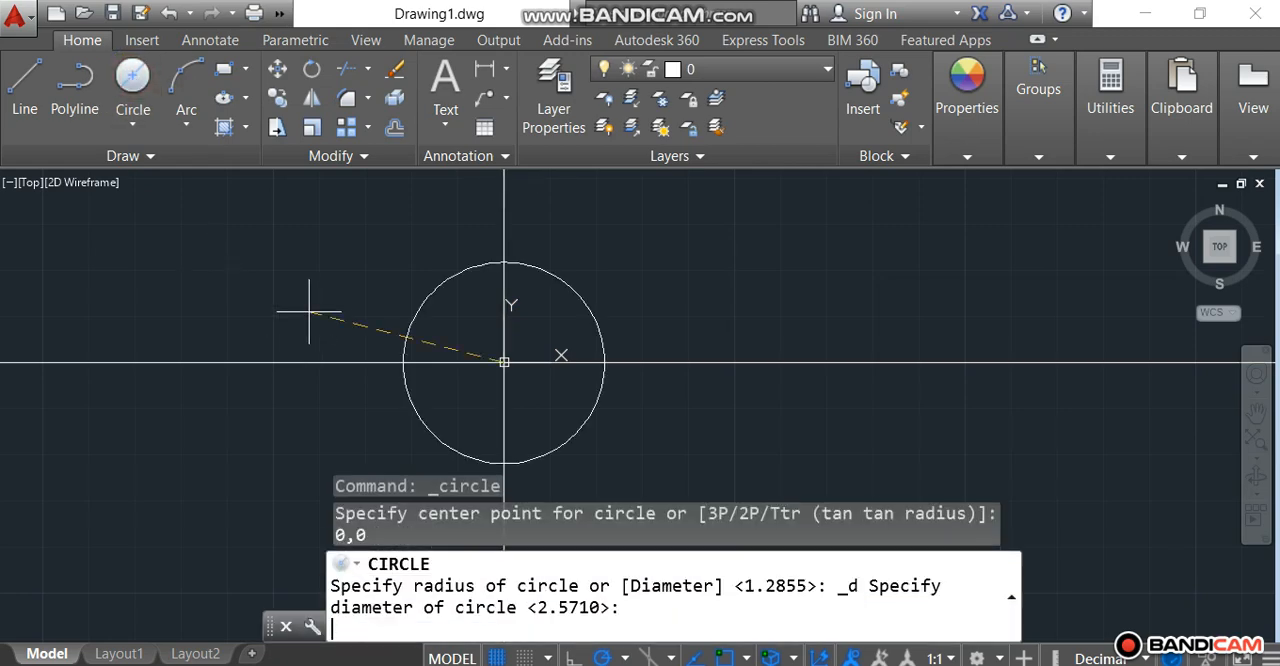
type("2.571")
key("Return")
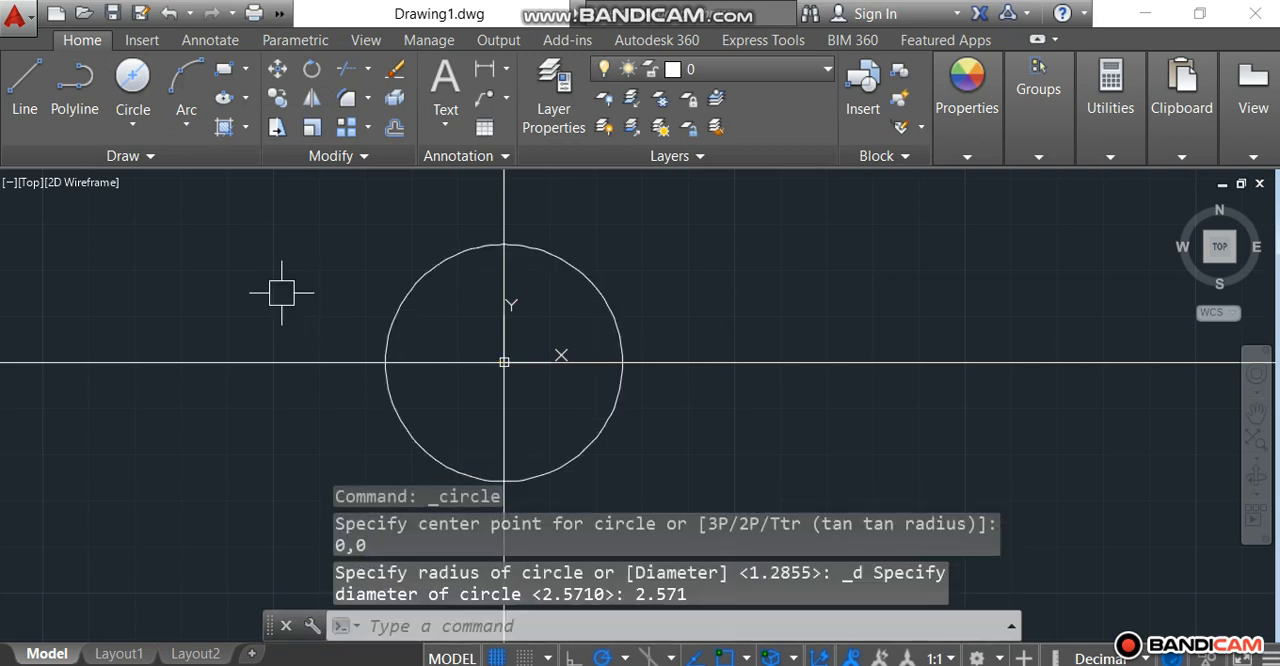
Step: Draw a second circle centred at 0,0 with a diameter of 3
left_click(127, 87)
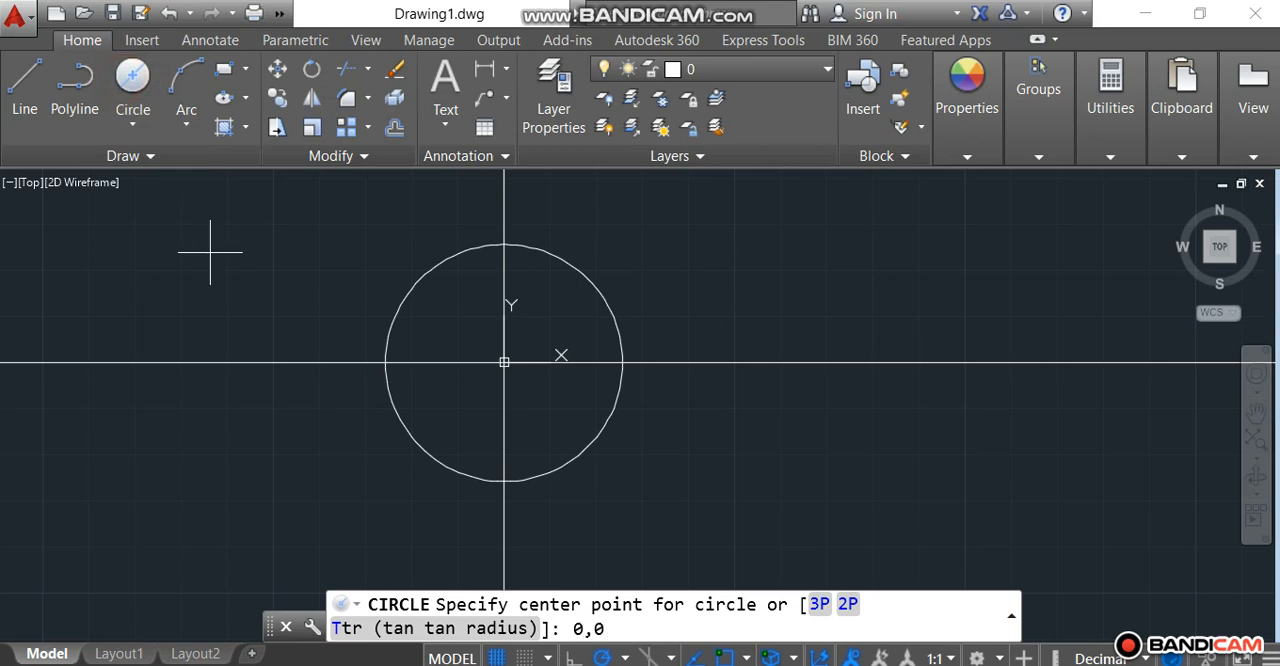
type("0,0")
key("Return")
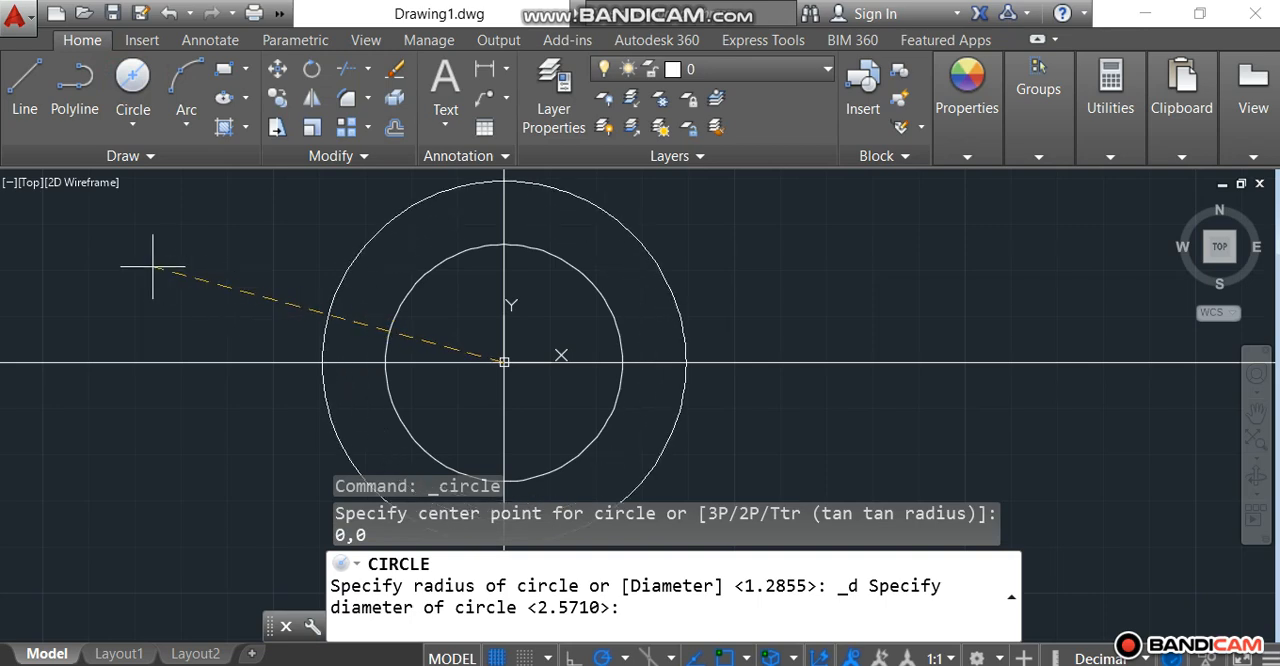
type("3")
key("Return")
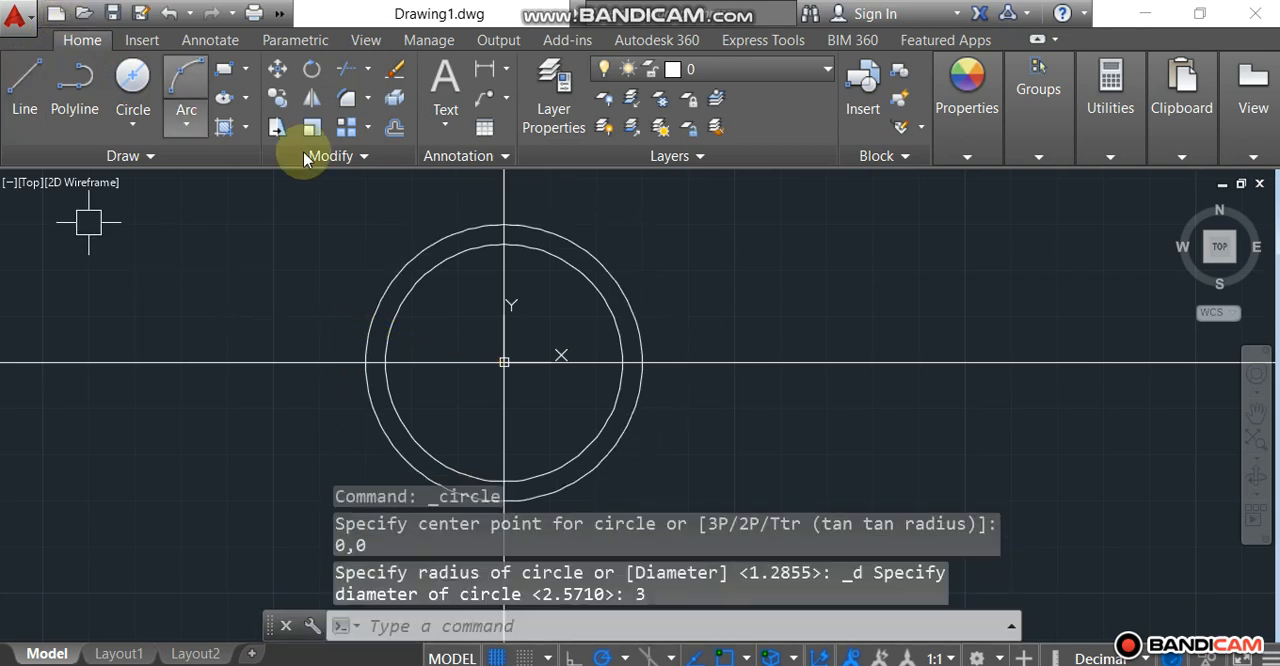
Step: Draw a third concentric circle at 0,0 with a diameter of 3.333
left_click(118, 92)
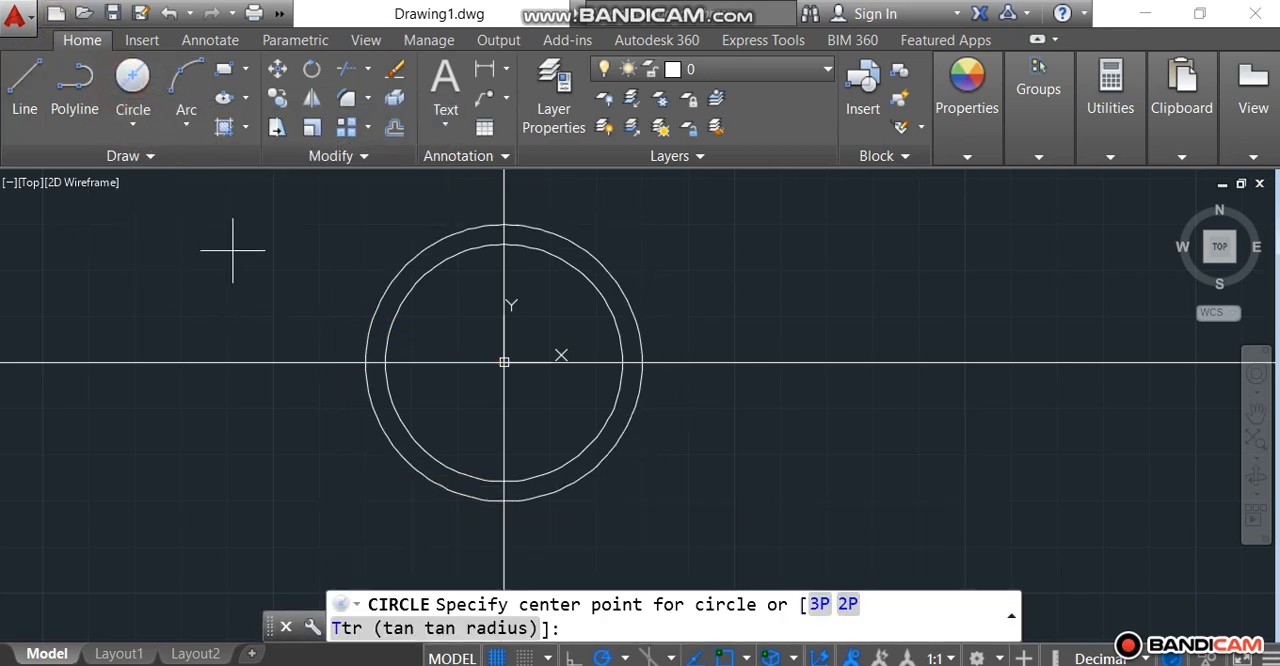
type("0,0")
key("Return")
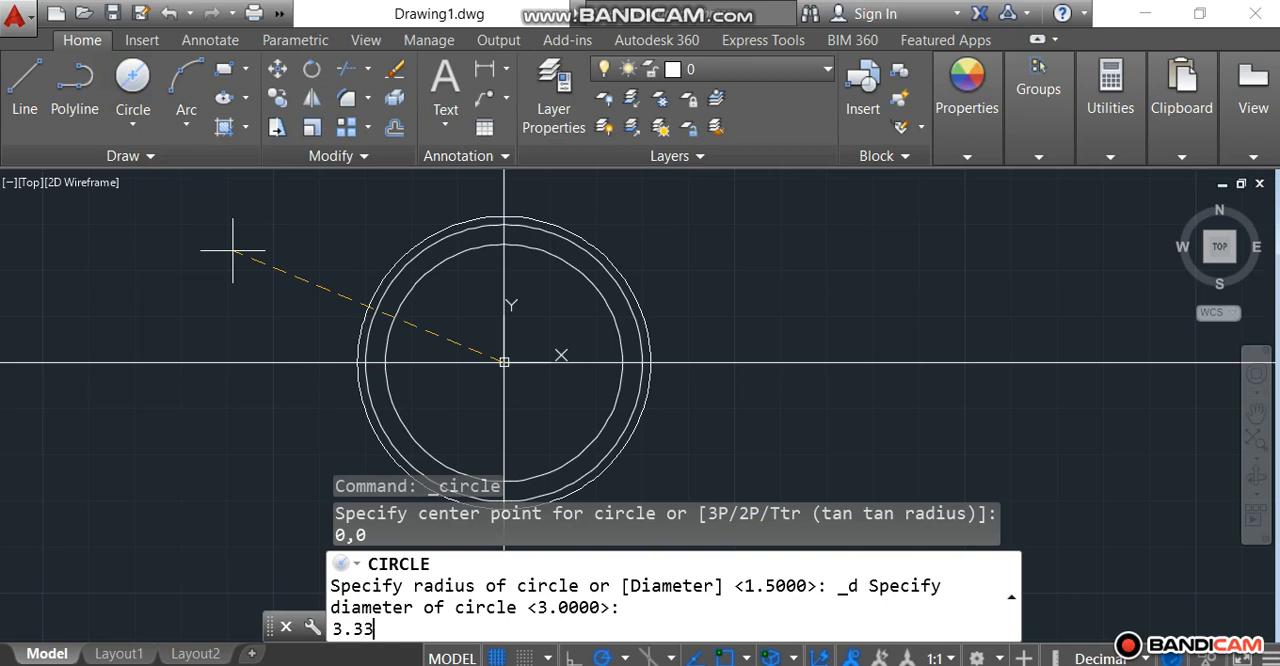
key("Return")
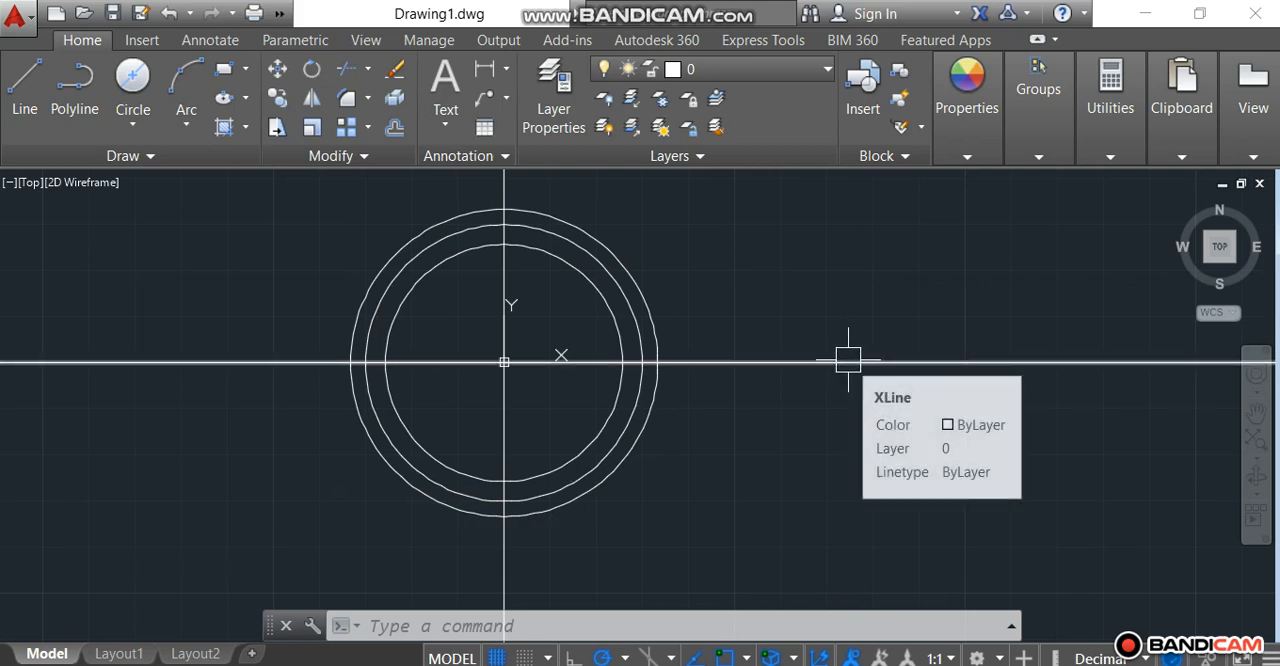
key("Escape")
key("Escape")
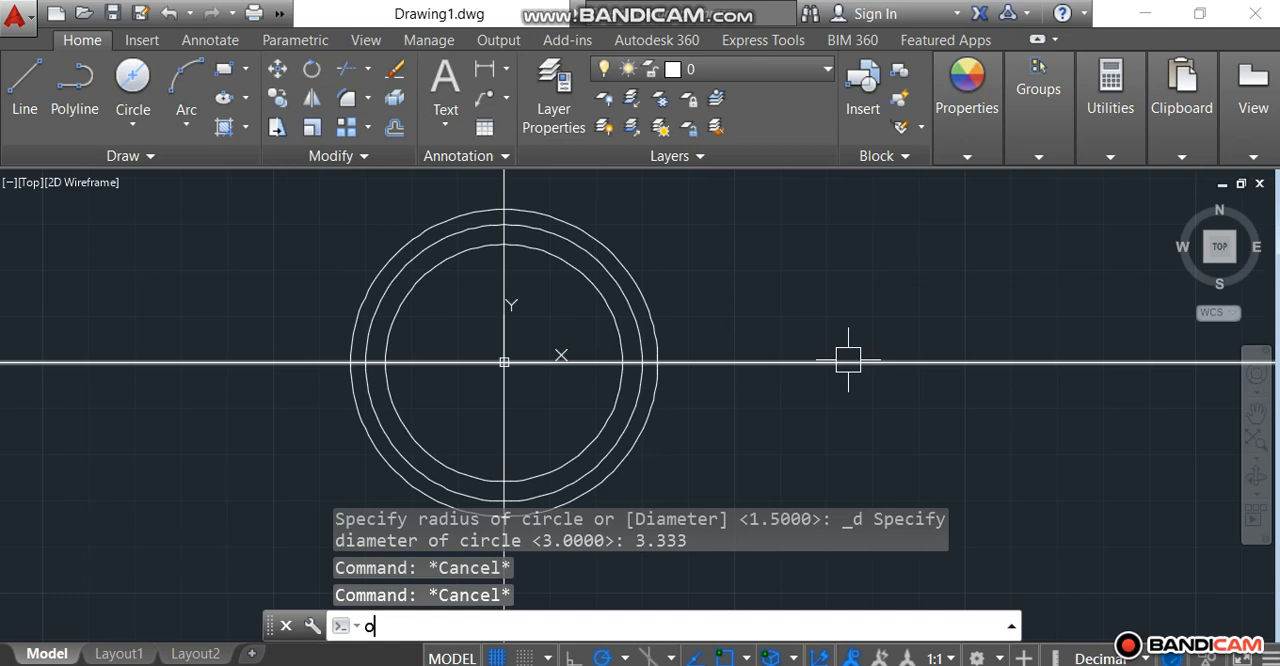
Step: Offset the horizontal construction line through the origin by 0.047, once above and once below
type("o")
key("Return")
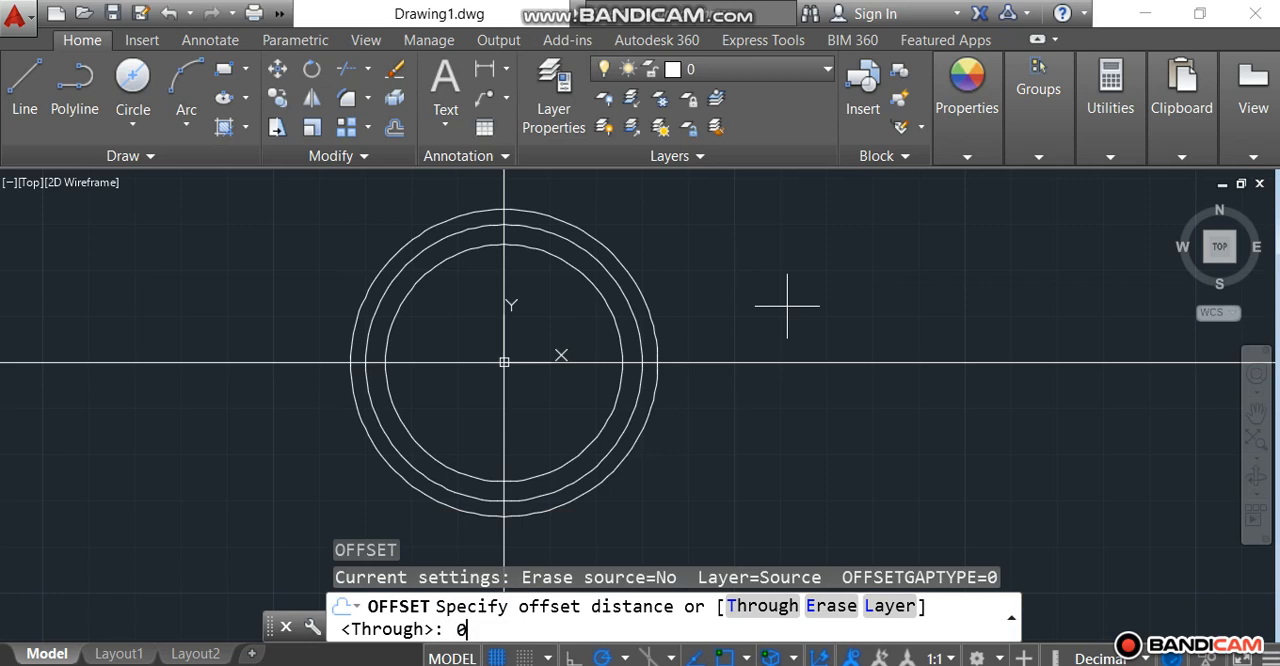
key("Return")
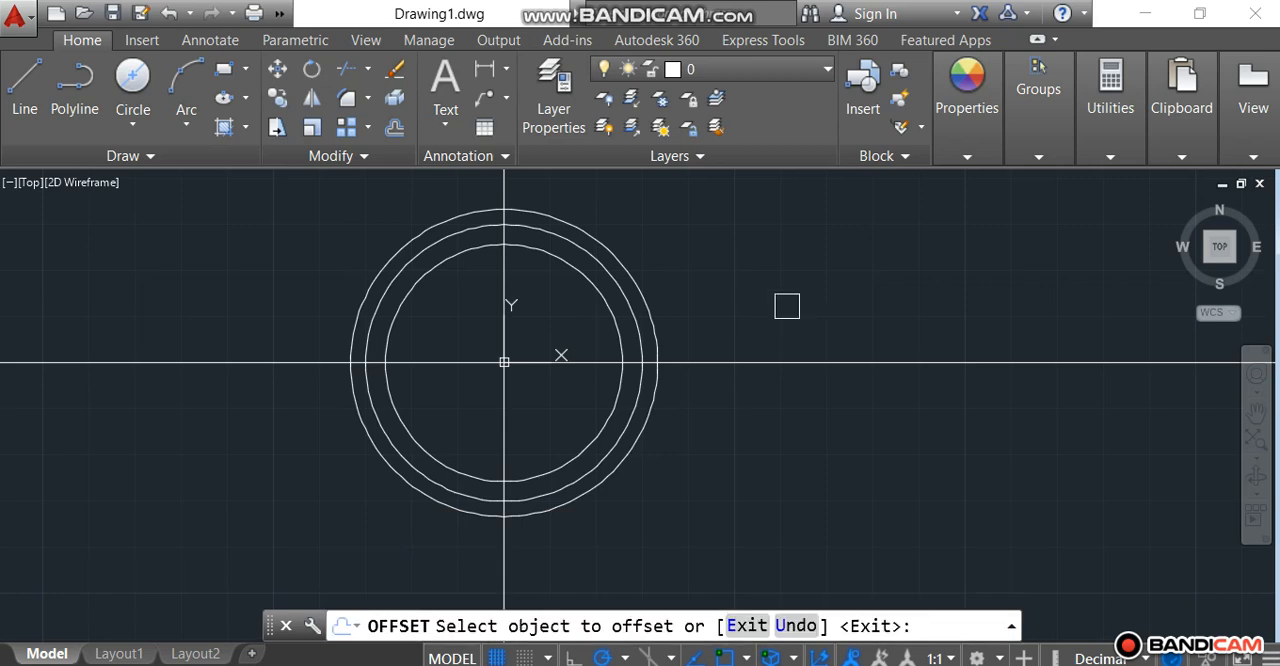
left_click(778, 374)
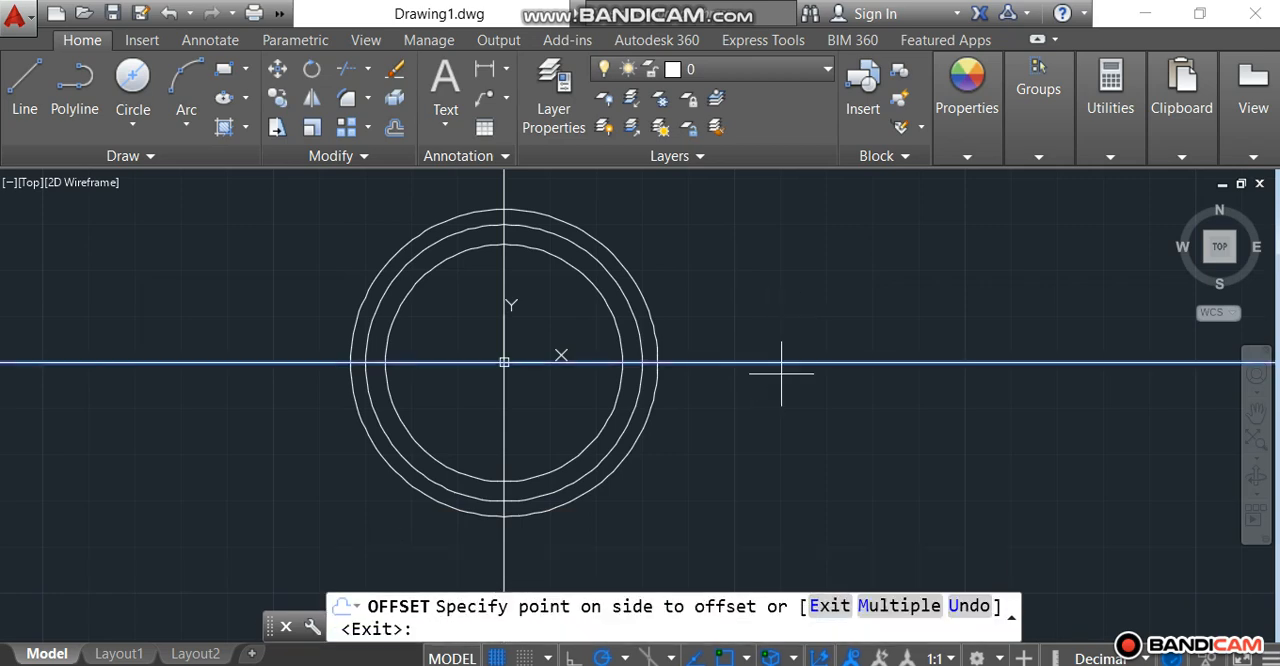
left_click(780, 268)
scroll(696, 390, "up", 4)
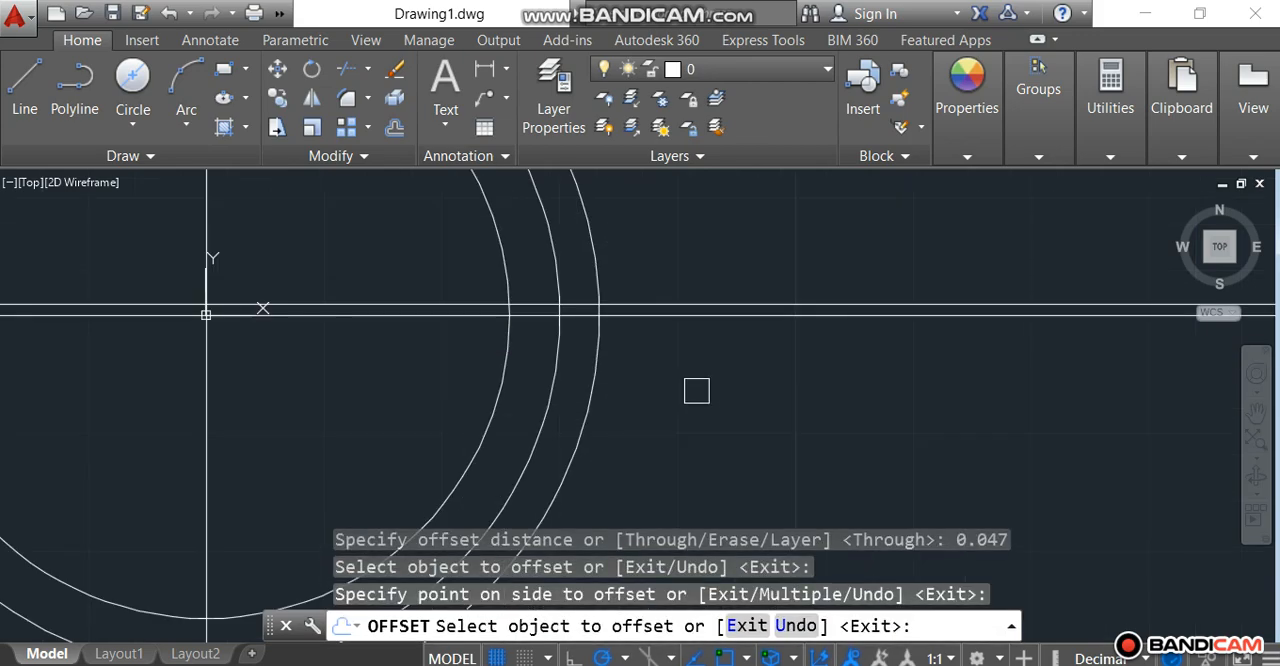
left_click(708, 322)
left_click(709, 393)
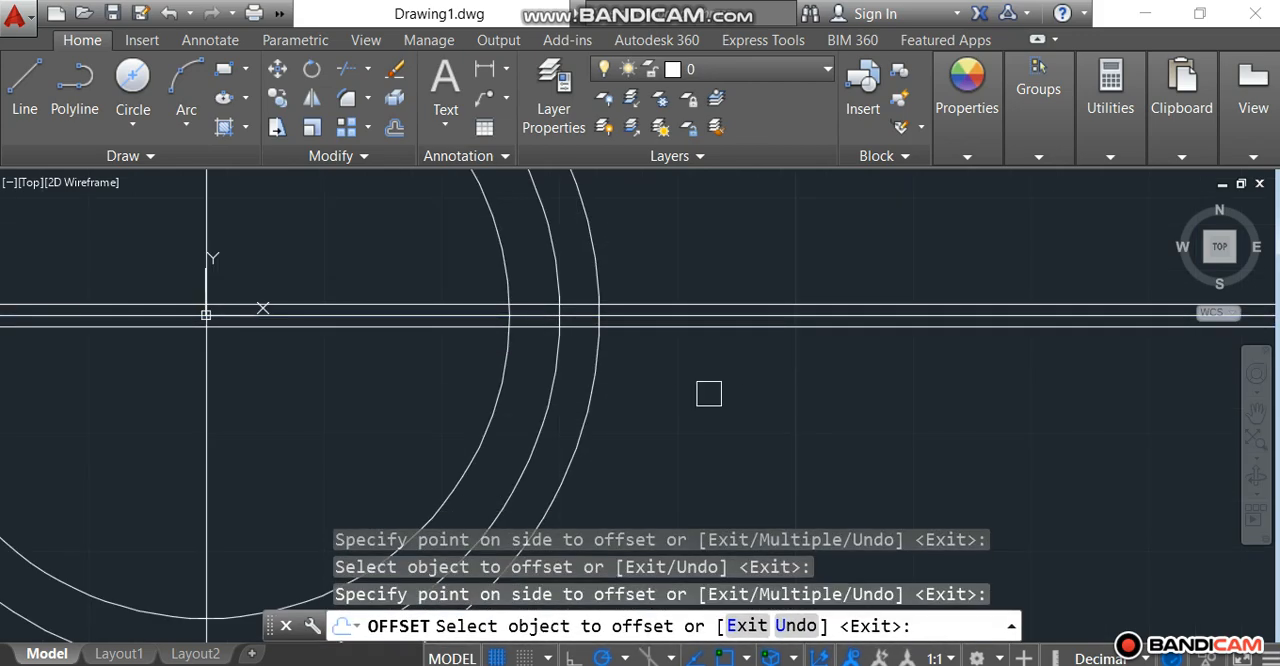
key("Escape")
key("Escape")
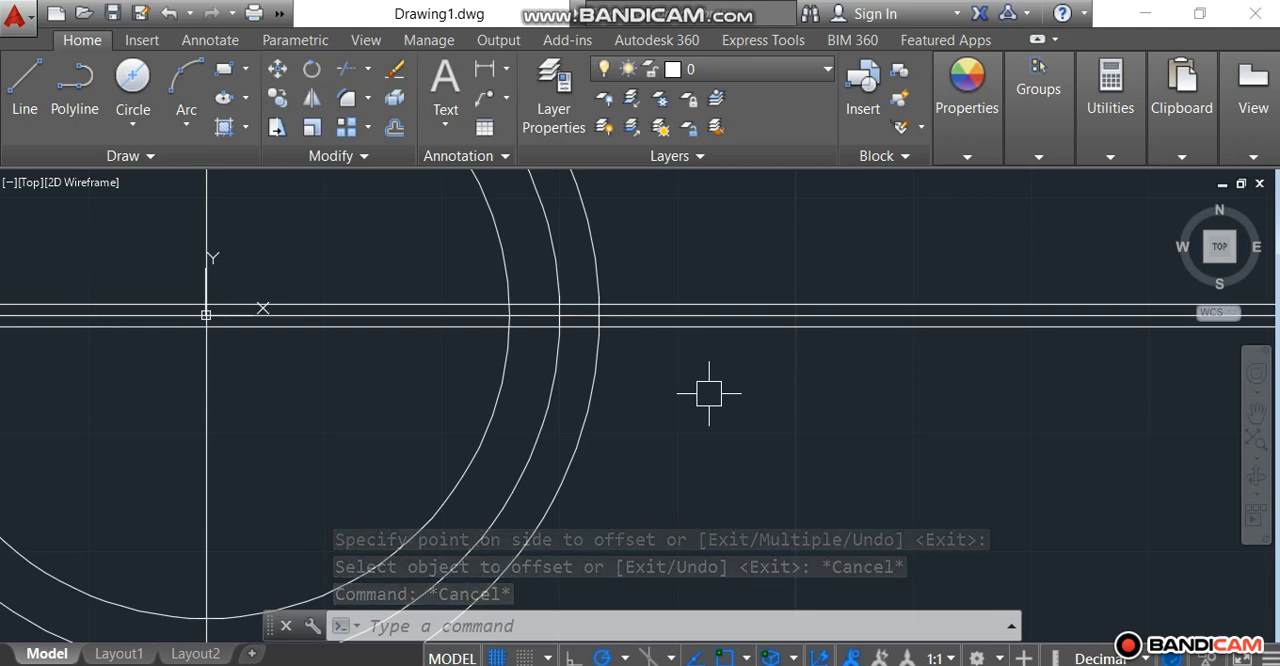
key("Escape")
Step: Offset the central horizontal construction line by 0.130, once above and once below
type("o")
key("Return")
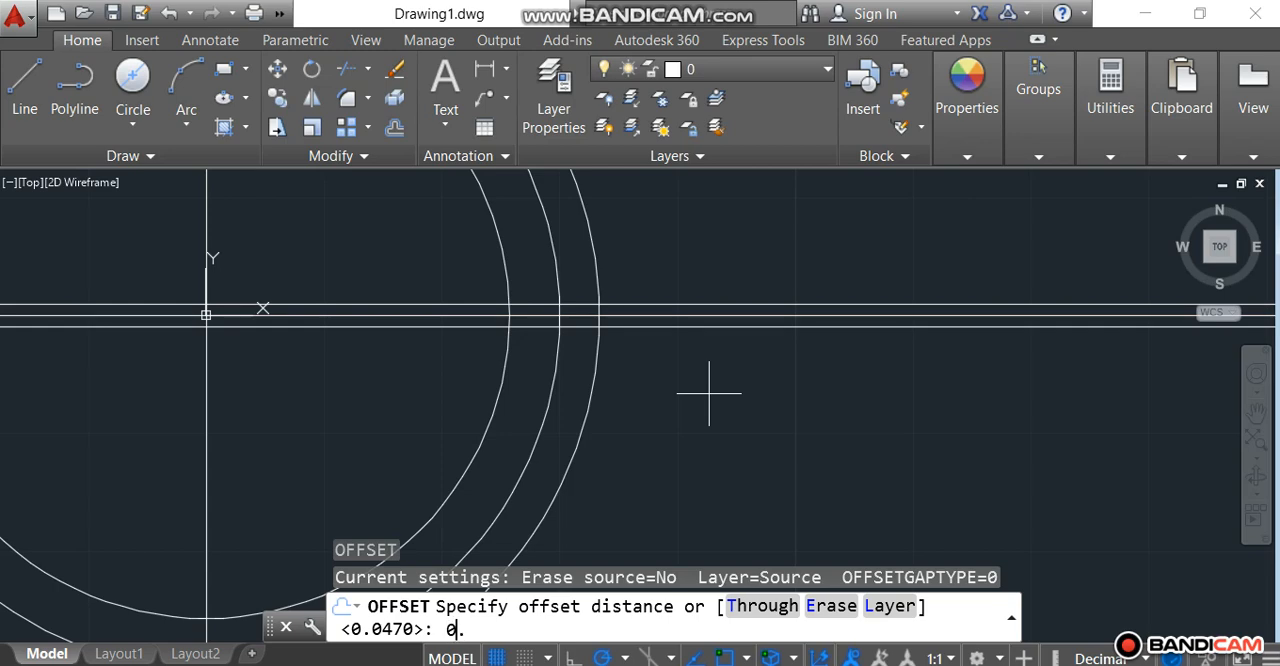
key("Return")
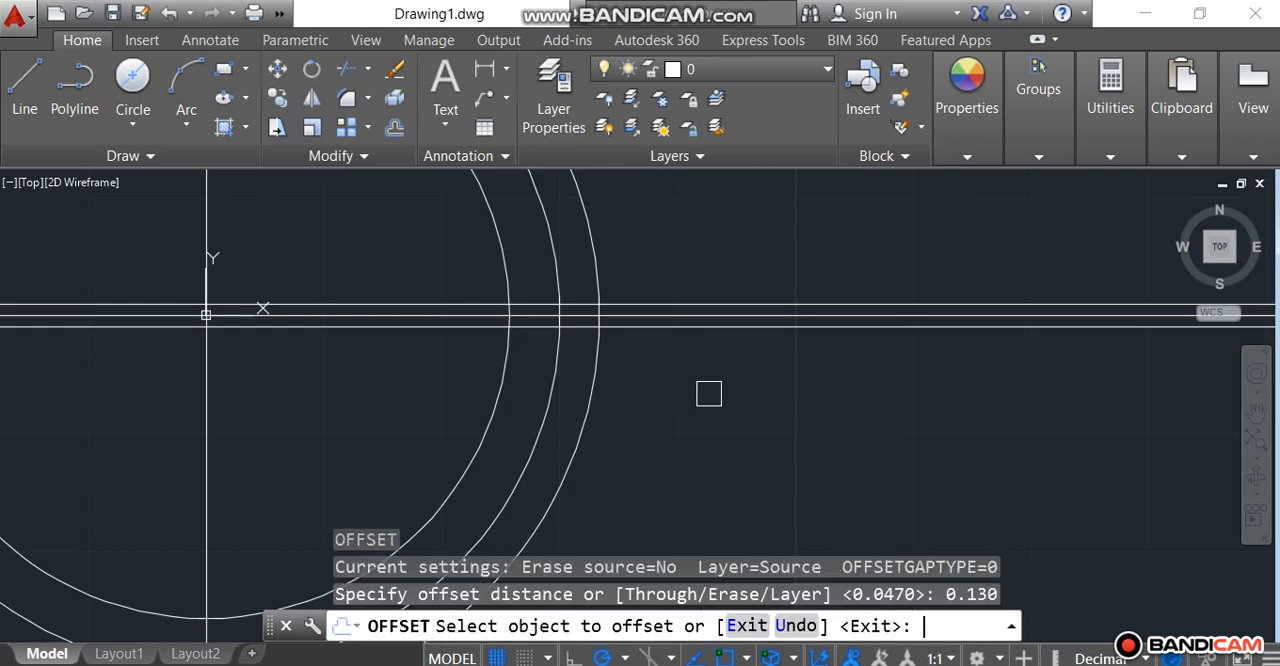
scroll(700, 385, "up", 3)
left_click(638, 250)
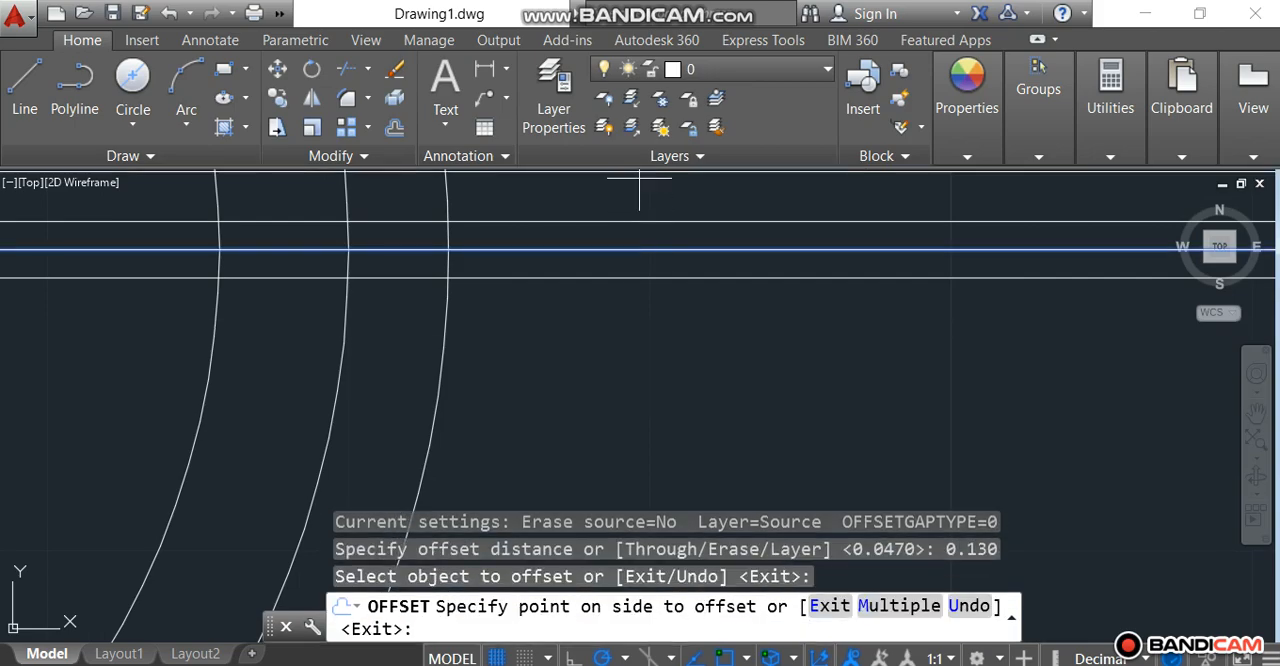
left_click(639, 189)
left_click(640, 249)
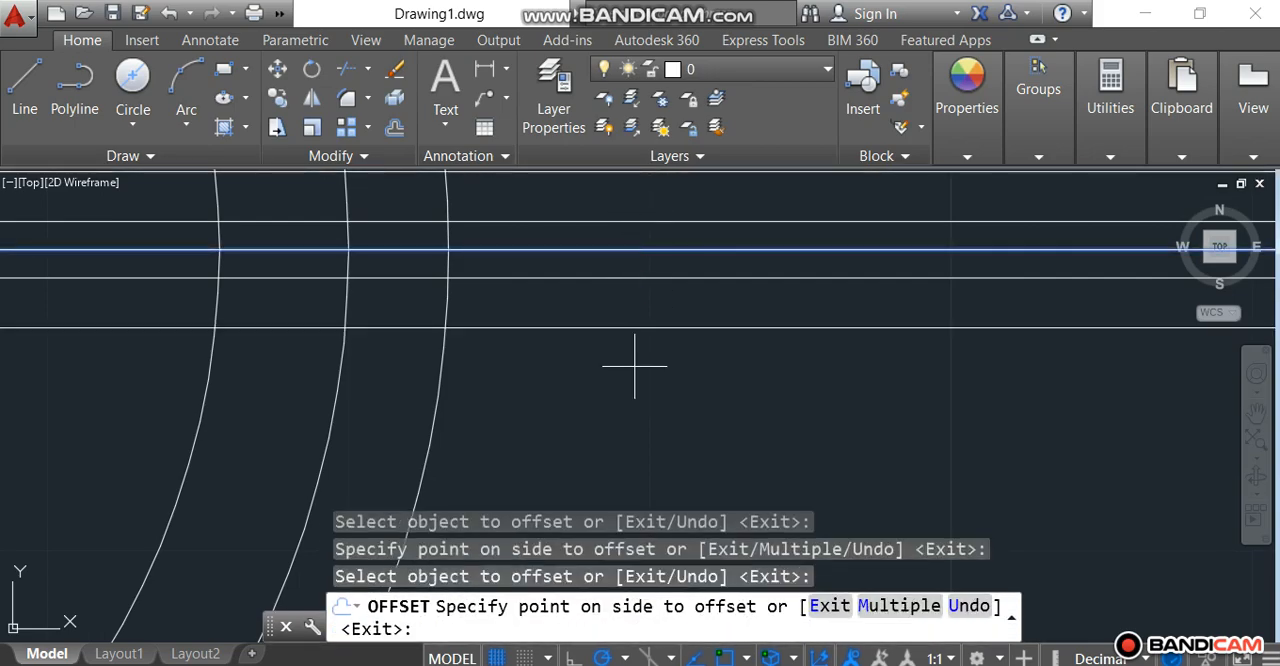
left_click(694, 431)
scroll(694, 431, "down", 3)
scroll(760, 292, "down", 2)
scroll(740, 250, "down", 2)
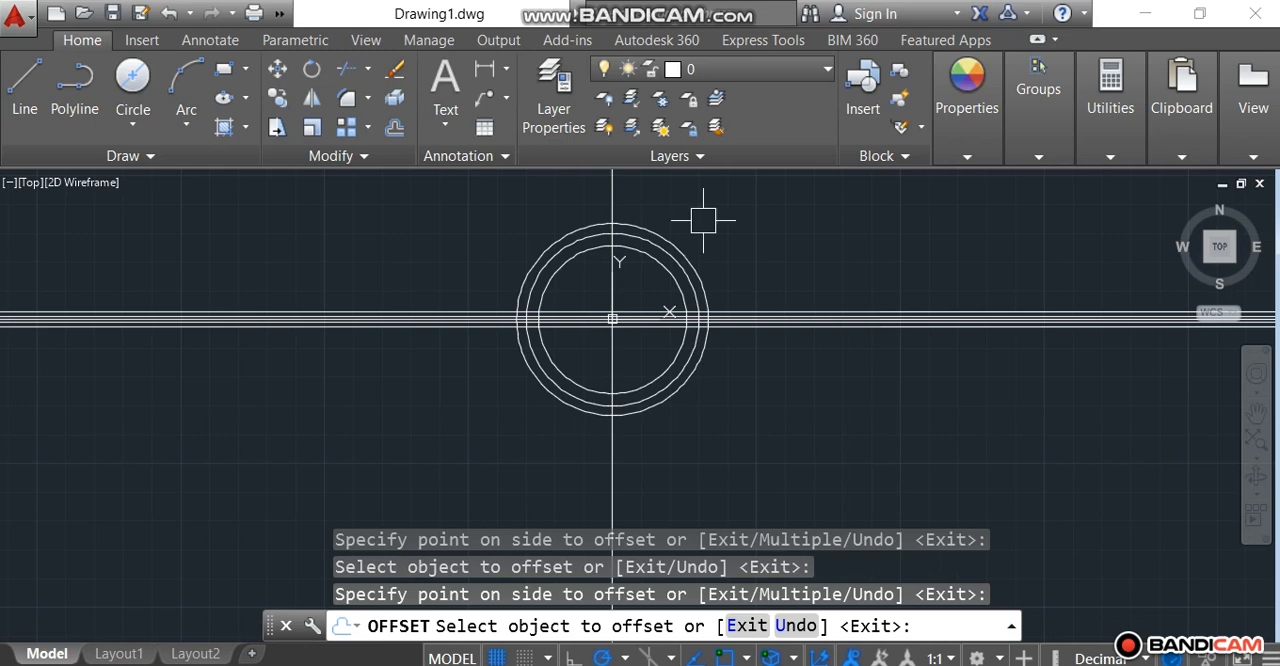
key("Escape")
Step: Offset the vertical construction line through the origin by 0.107 to both its left and right sides
type("o")
key("Return")
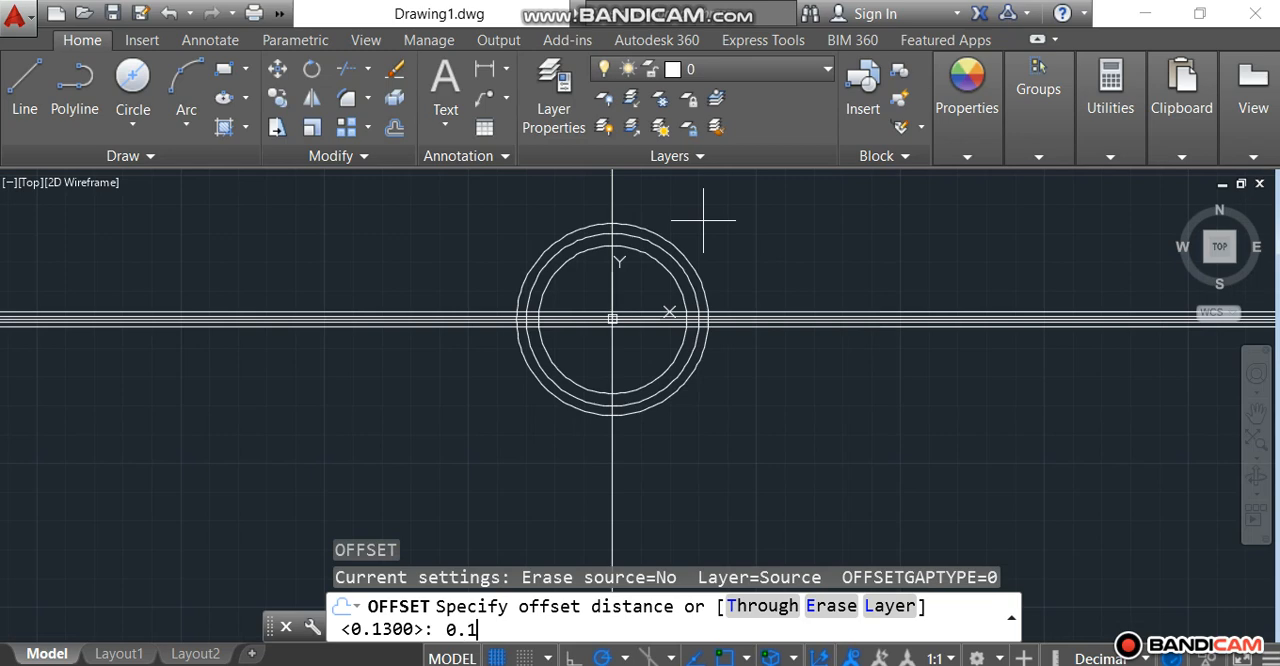
key("Return")
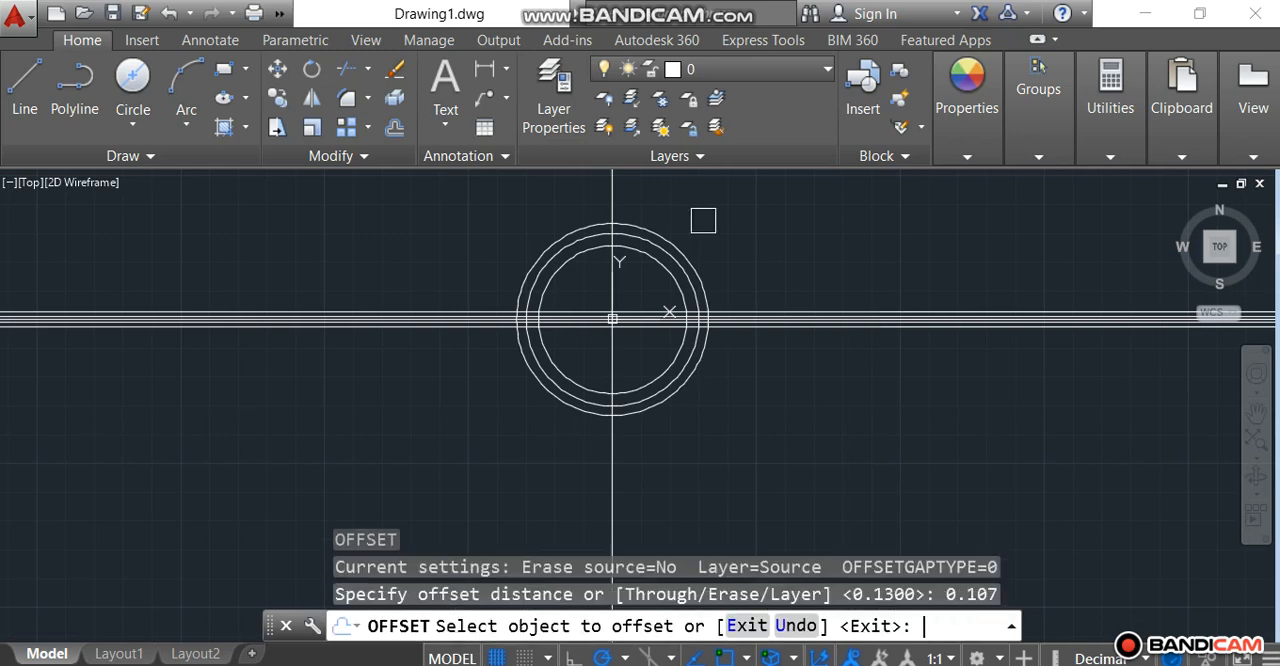
left_click(613, 200)
left_click(546, 213)
scroll(613, 195, "up", 2)
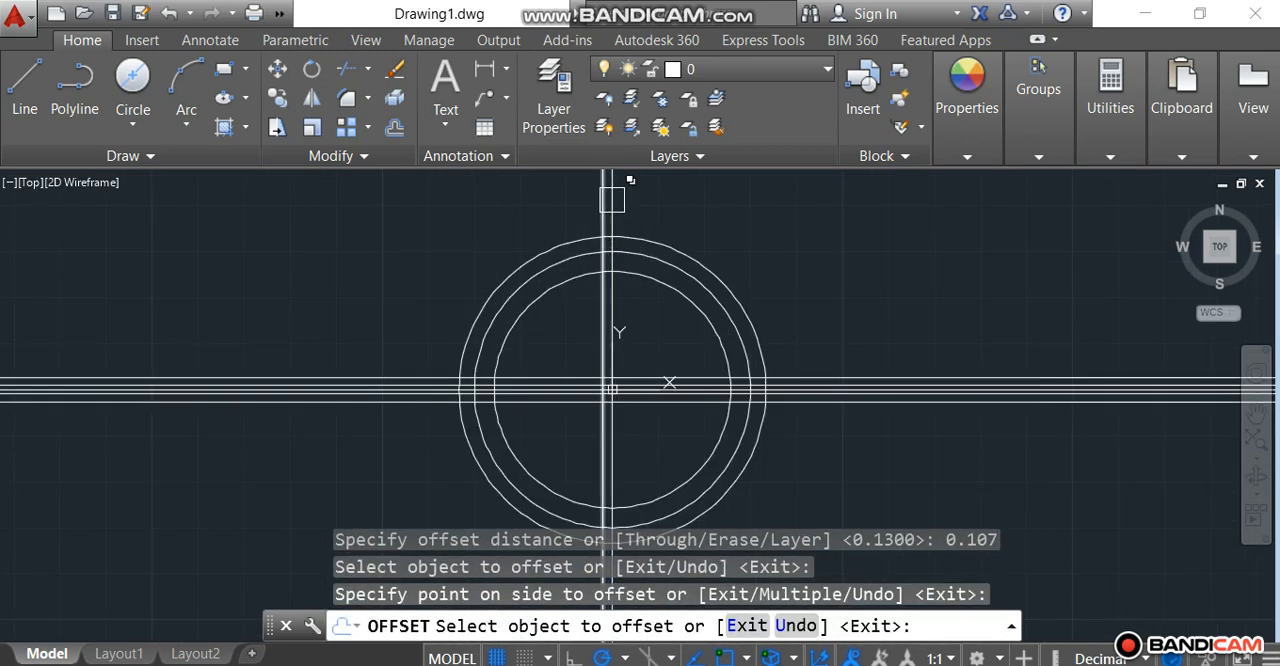
scroll(613, 194, "up", 5)
left_click(602, 194)
left_click(650, 205)
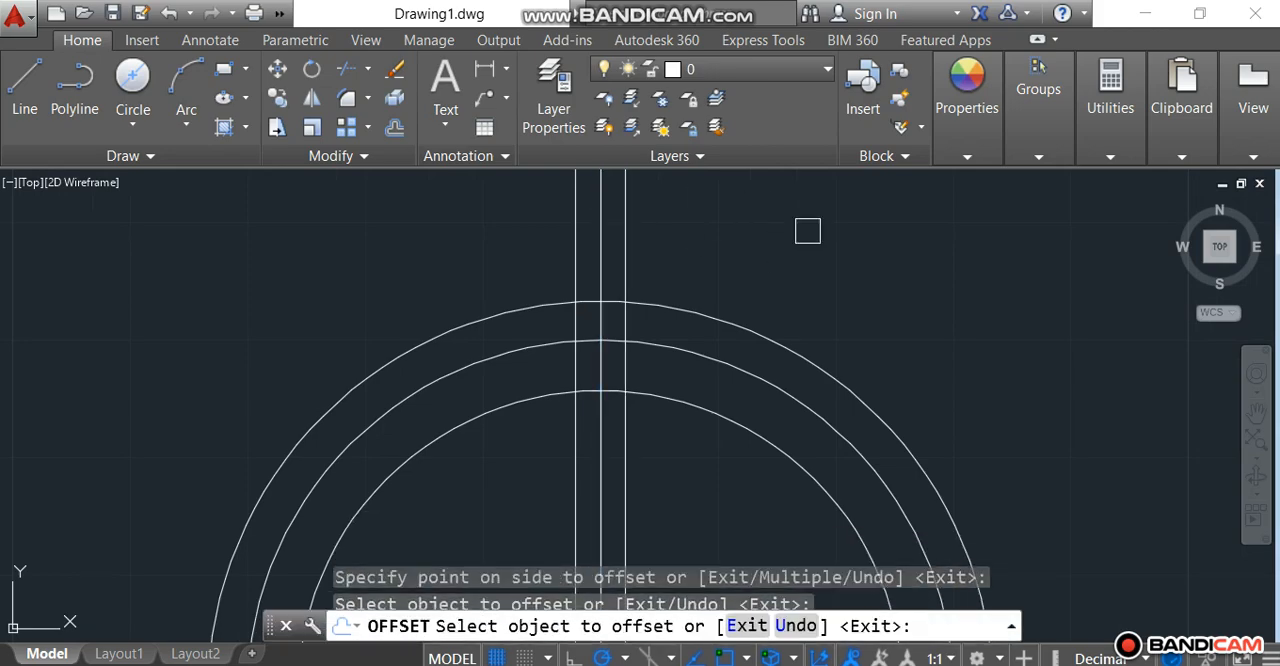
scroll(810, 230, "down", 4)
scroll(880, 246, "down", 2)
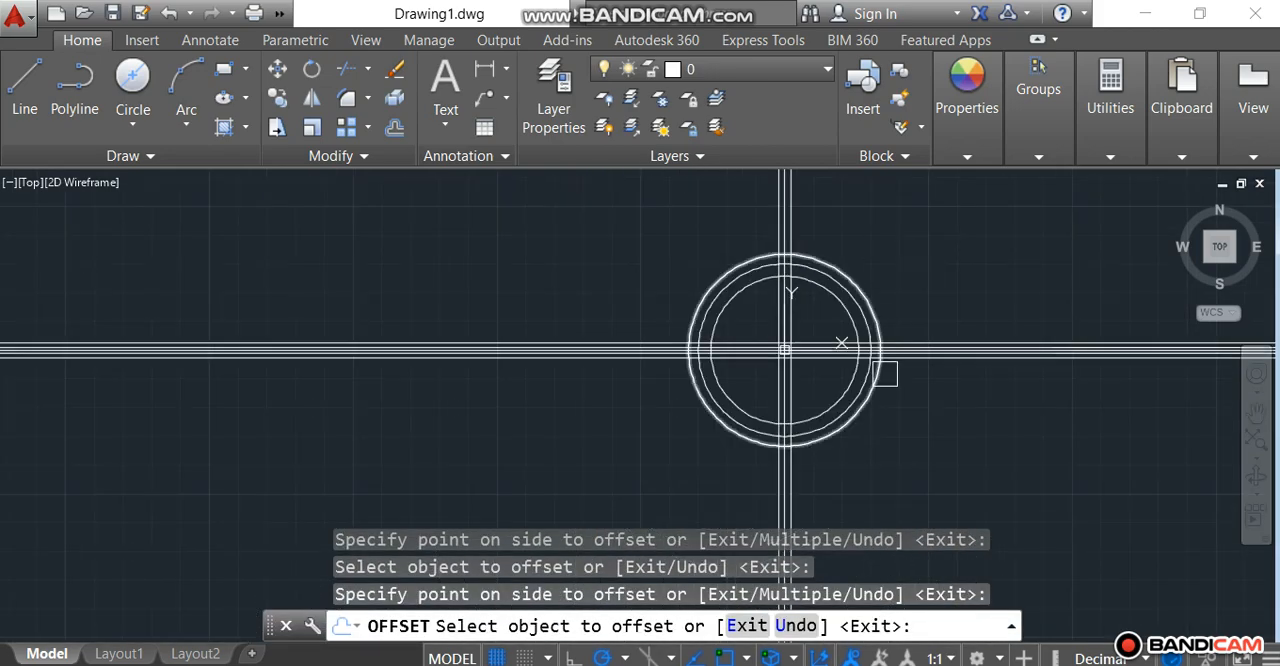
Step: Trim the innermost circle between the offset lines and erase its leftover lower arc, keeping only the short top arc between the vertical offset lines
scroll(908, 390, "up", 2)
scroll(886, 289, "up", 2)
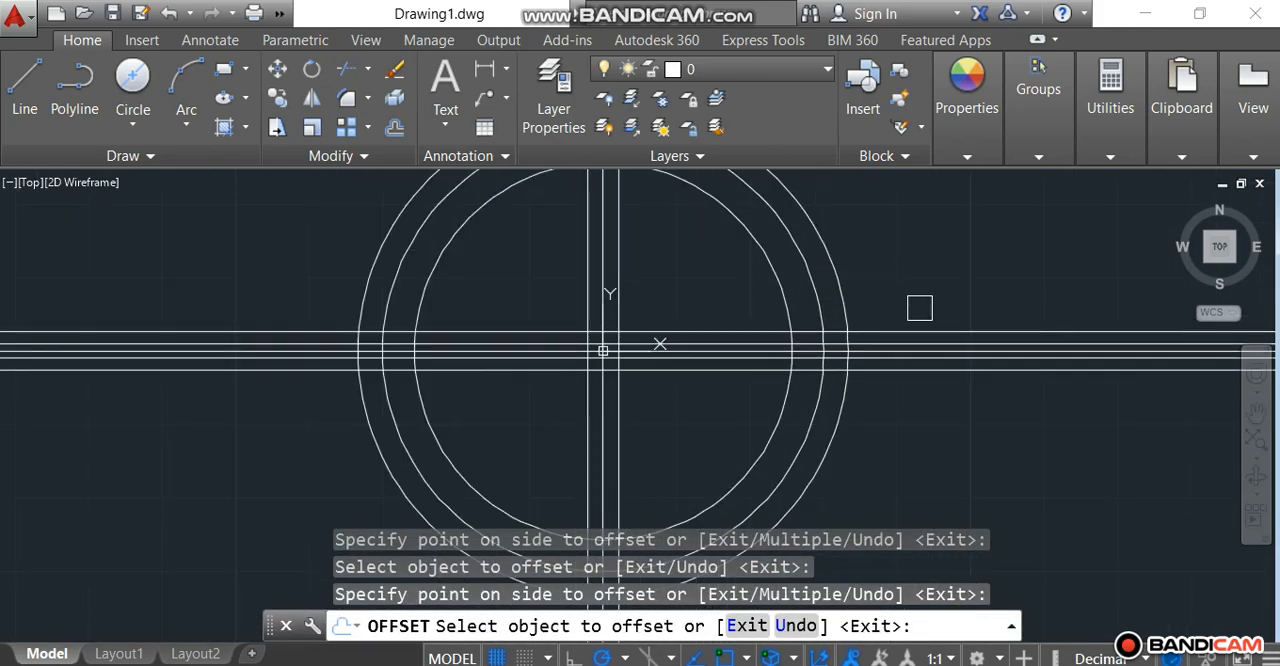
scroll(917, 310, "down", 5)
scroll(812, 206, "up", 4)
scroll(812, 206, "up", 2)
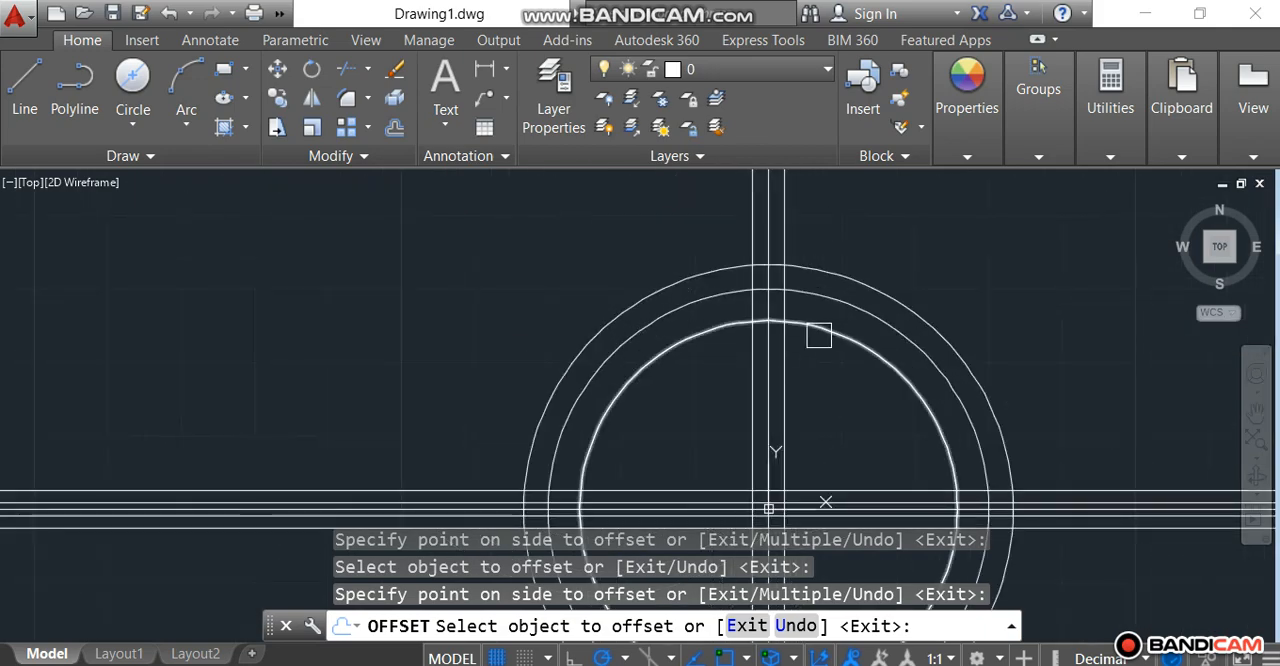
key("Escape")
key("Escape")
type("t")
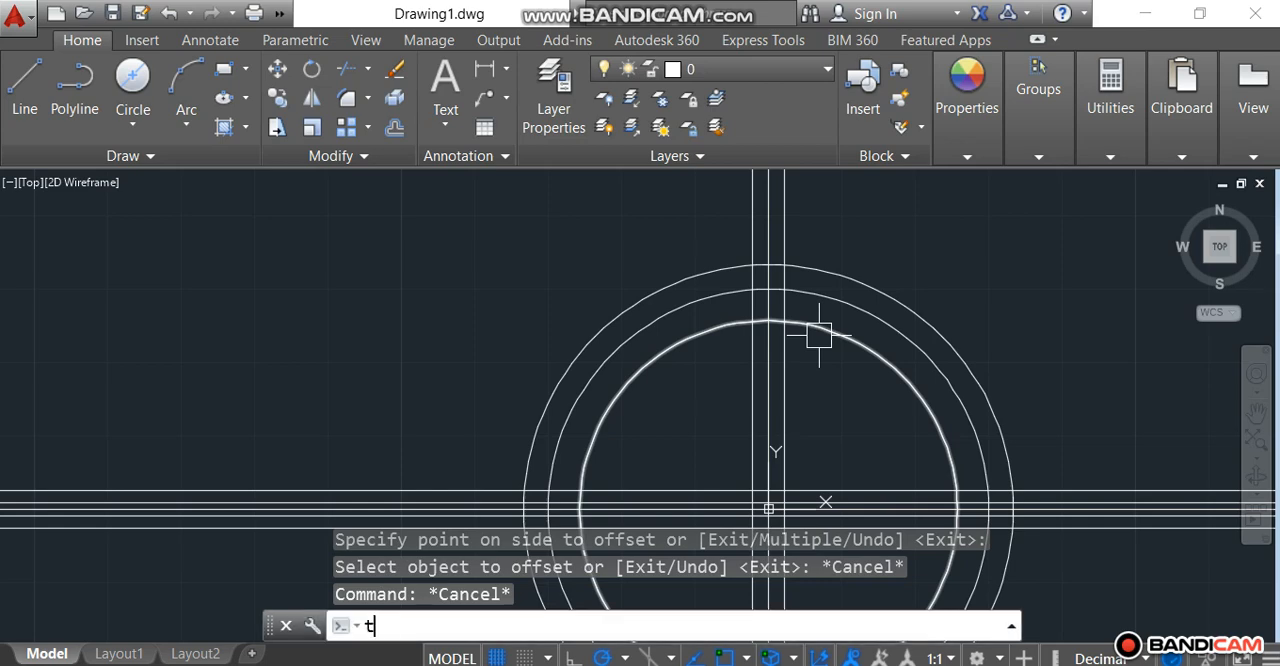
type("r")
key("Return")
key("Return")
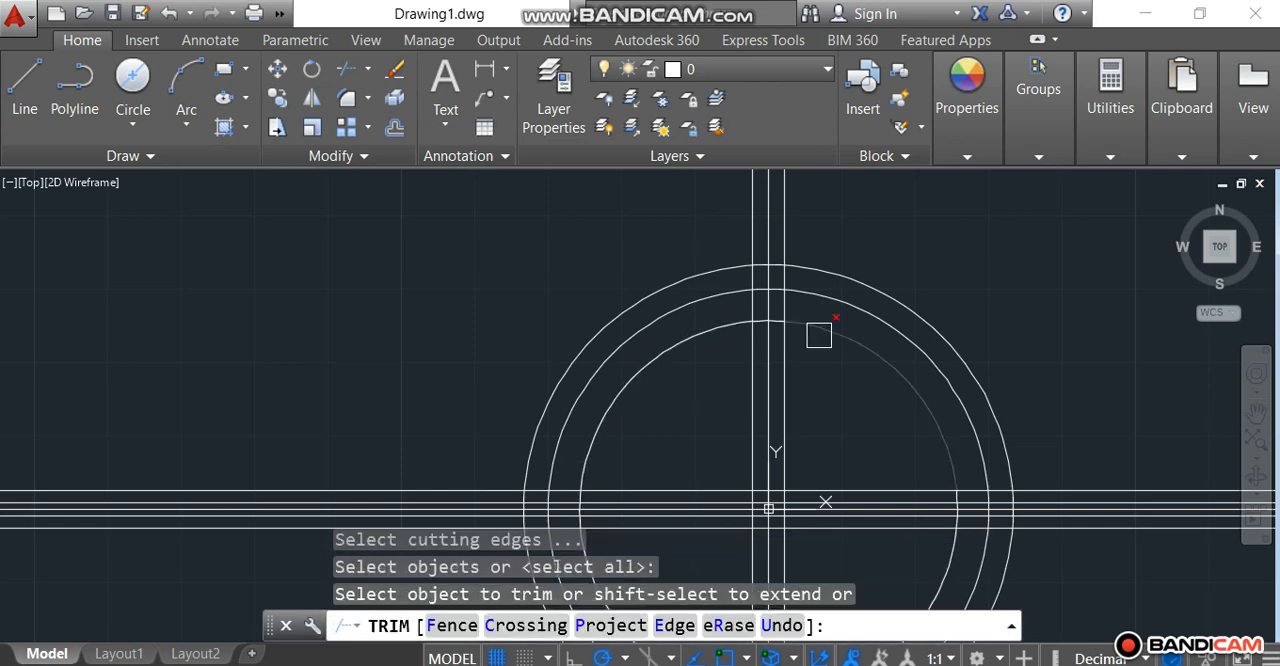
left_click(819, 336)
left_click(690, 349)
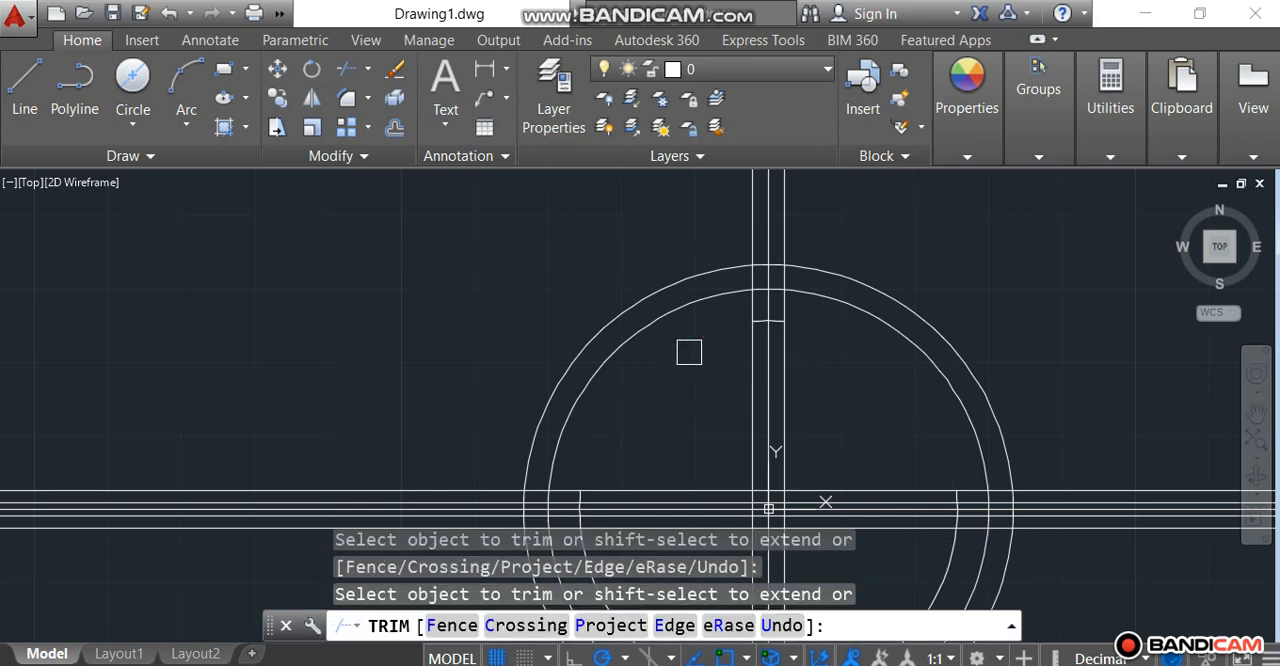
scroll(838, 331, "down", 4)
right_click(989, 286)
left_click(1010, 297)
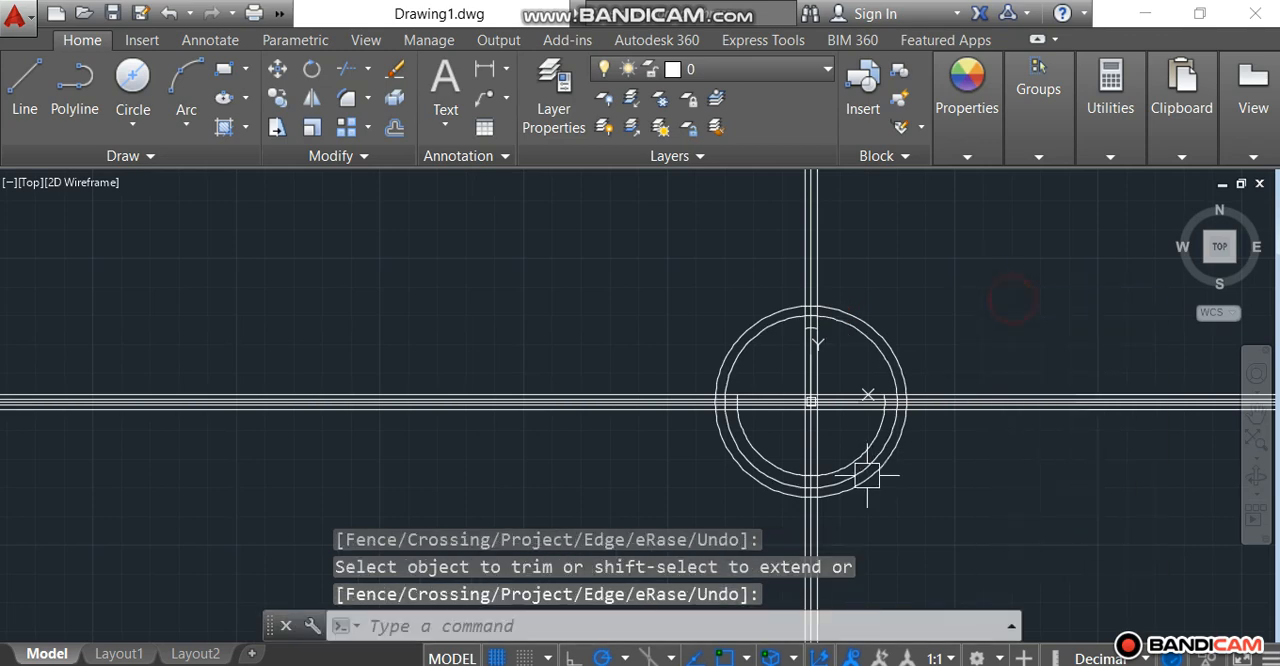
left_click(858, 457)
key("Delete")
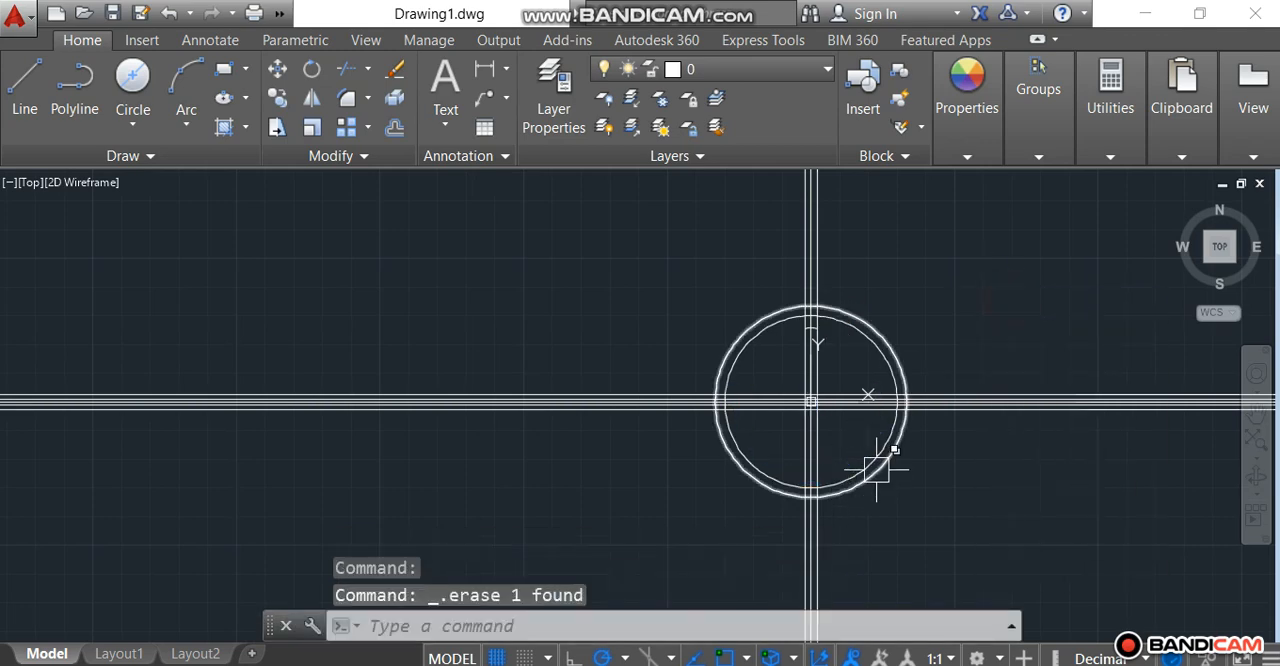
Step: Examine the short arc between the vertical offset lines and the remaining circles in top view
scroll(782, 333, "up", 4)
scroll(886, 310, "up", 5)
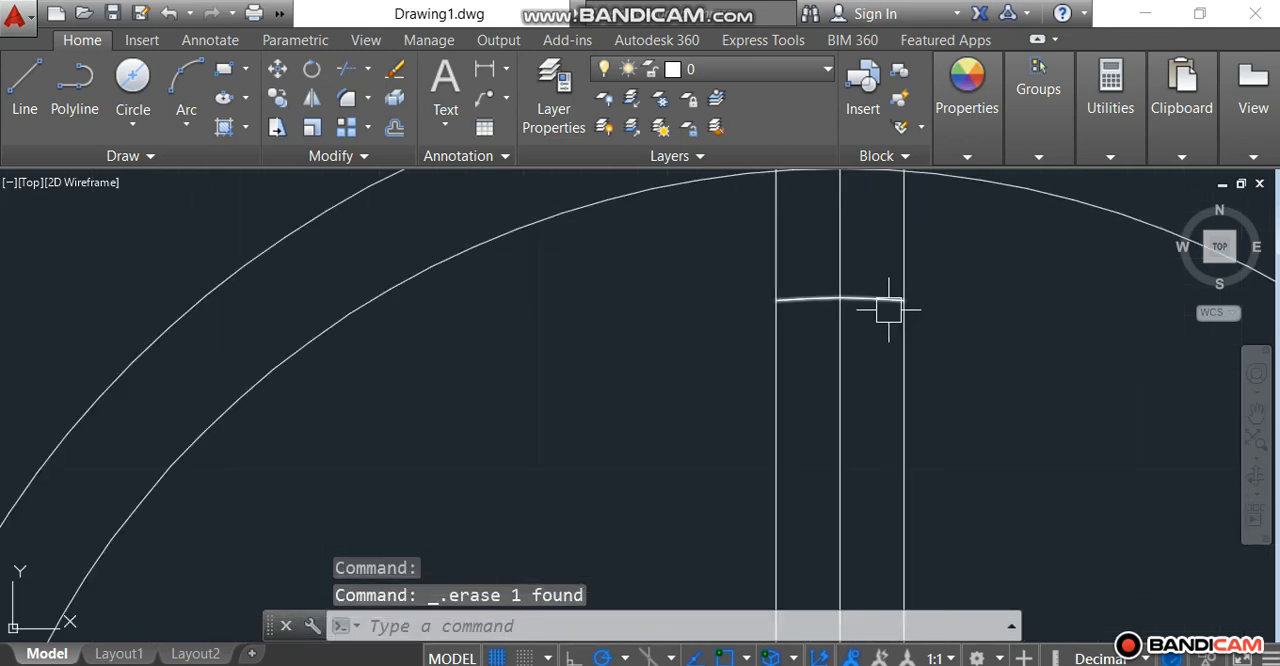
scroll(885, 311, "down", 3)
scroll(1009, 434, "down", 3)
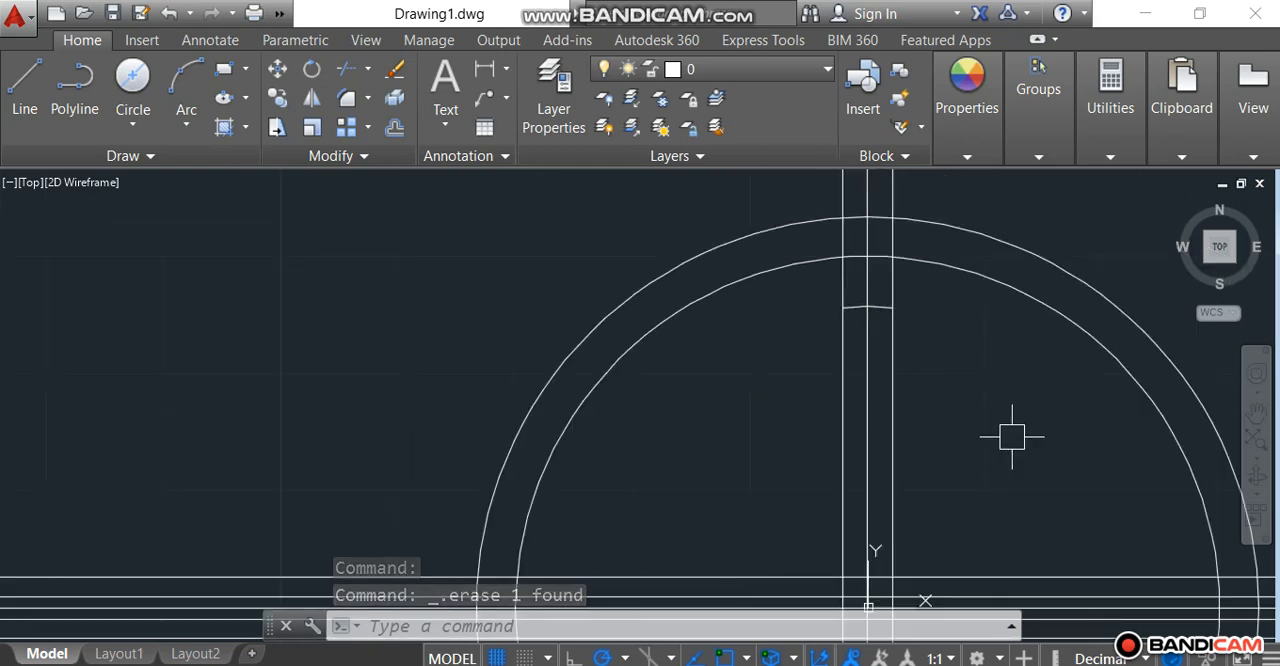
scroll(980, 395, "down", 2)
scroll(1008, 395, "down", 3)
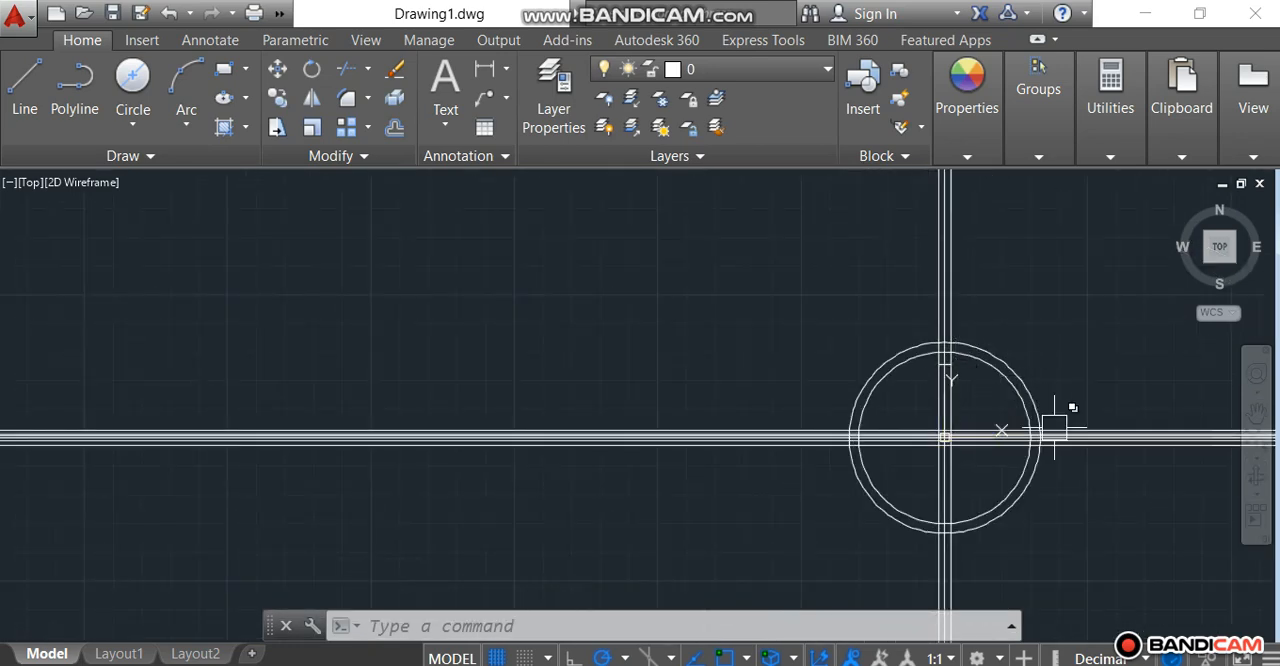
scroll(1098, 507, "down", 2)
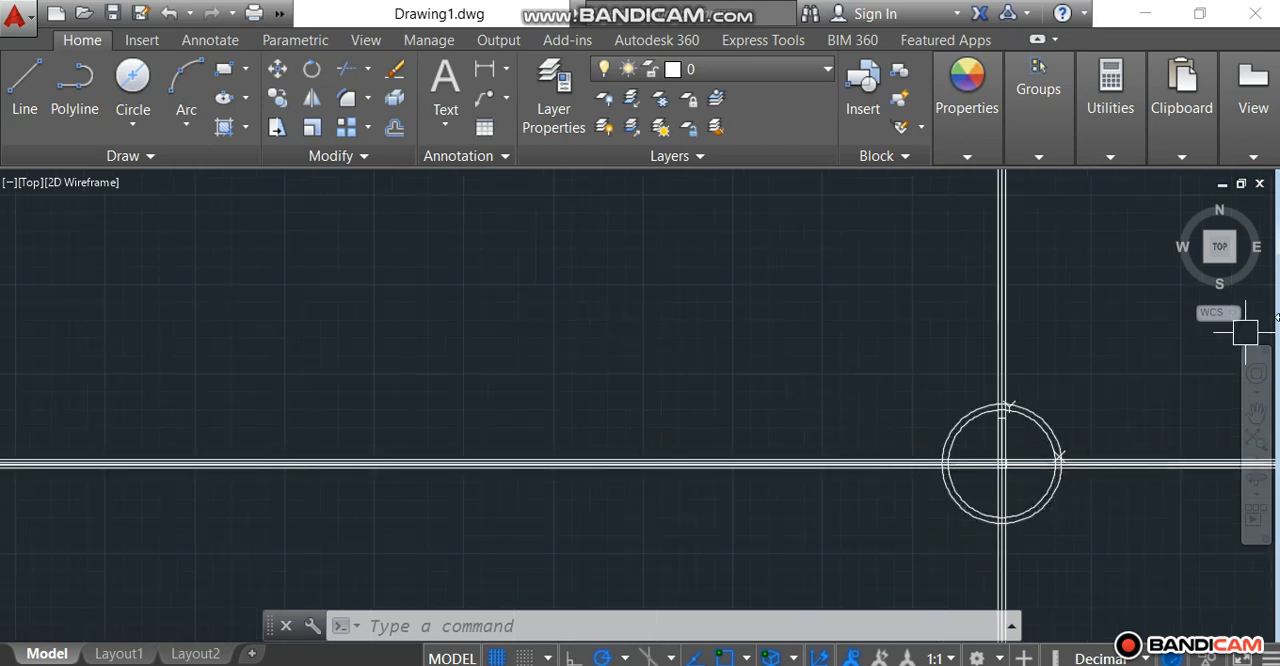
left_click(1222, 250)
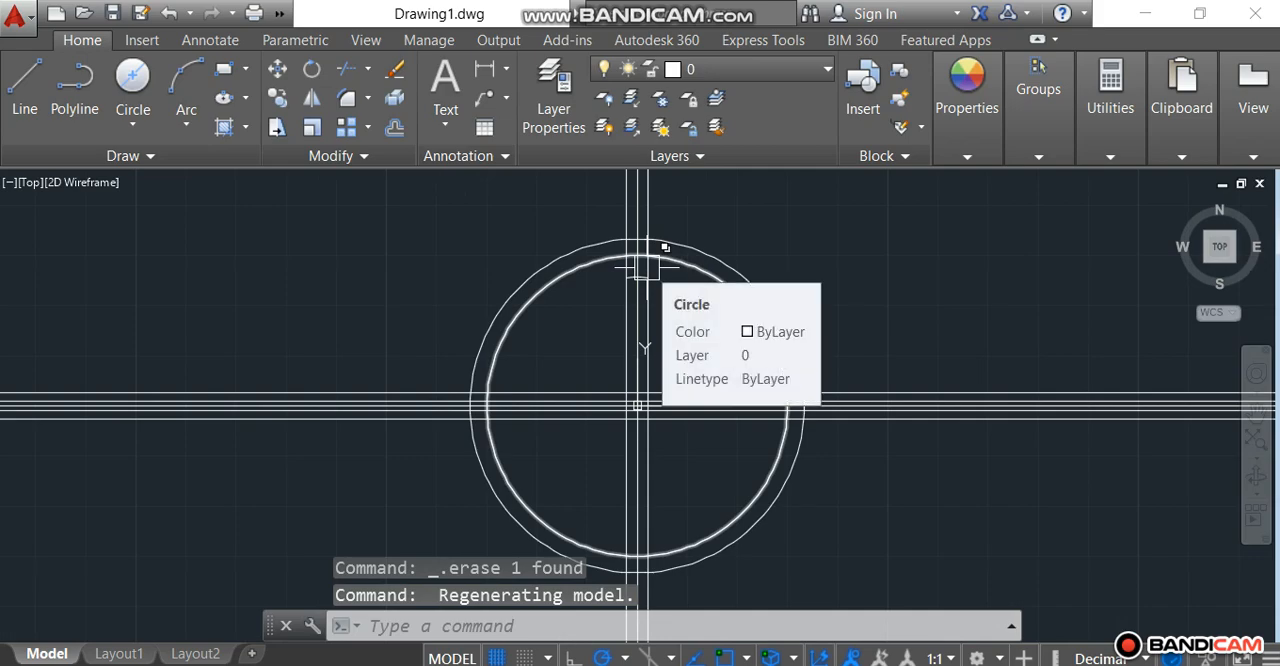
scroll(640, 285, "up", 5)
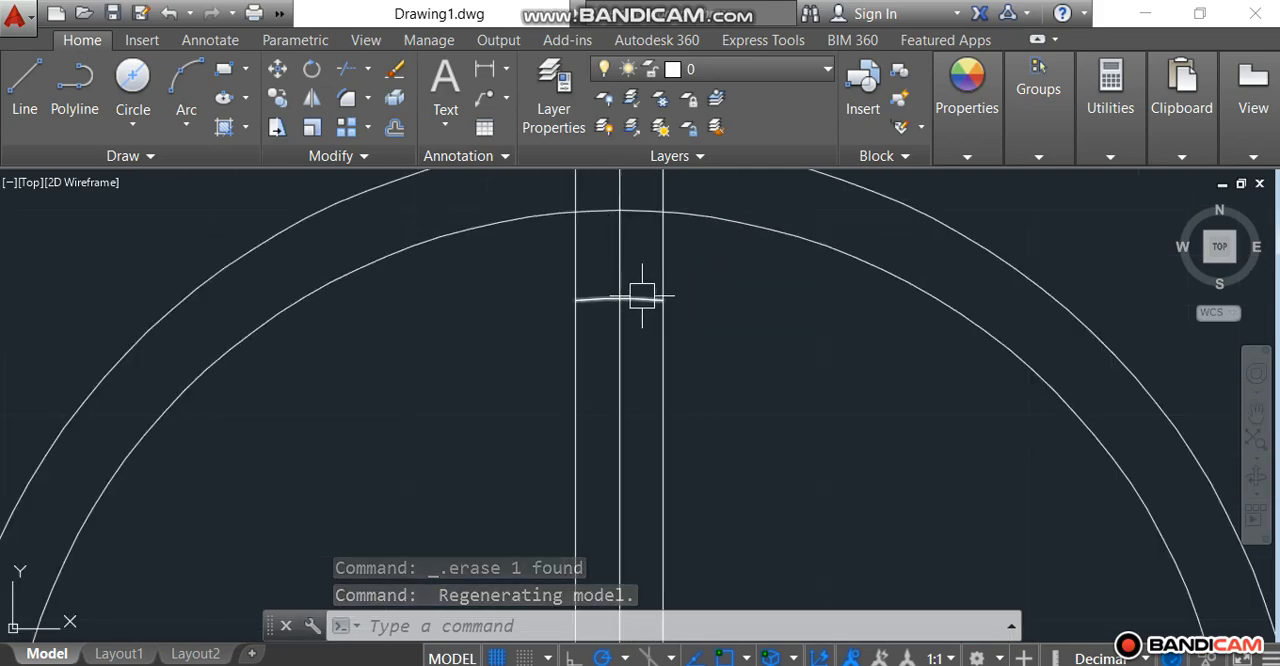
scroll(643, 296, "down", 5)
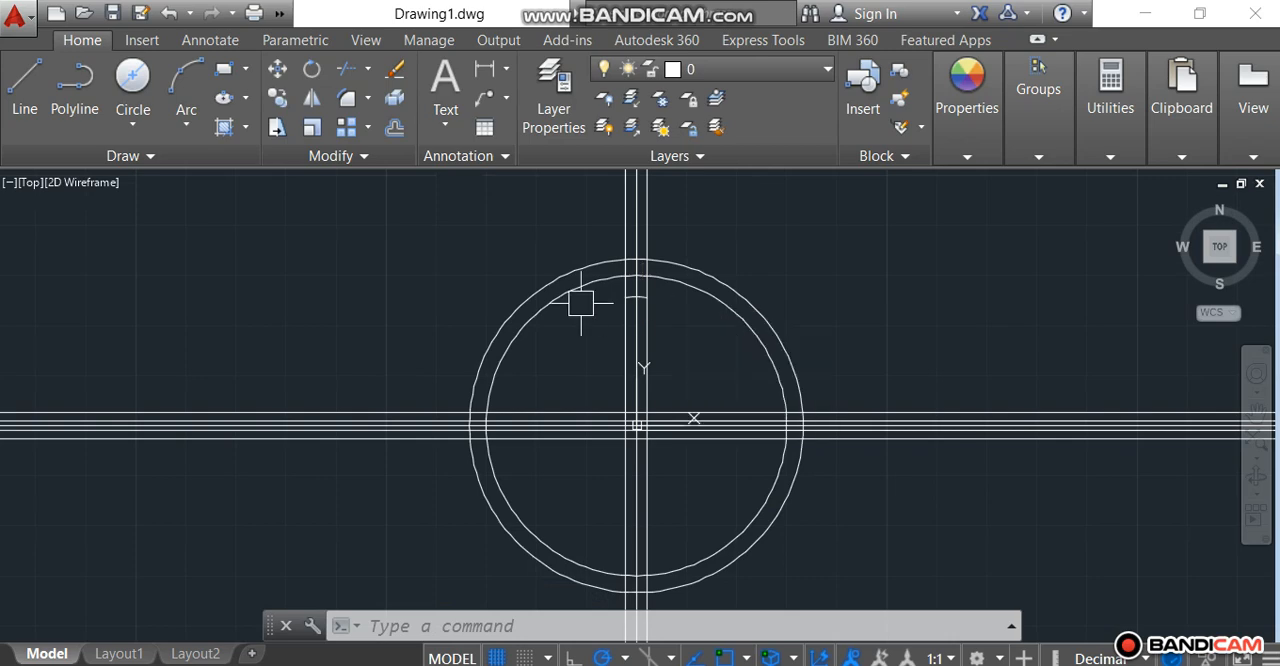
Step: Create a polar array of the short arc between the vertical offset lines, centred on the origin
left_click(367, 132)
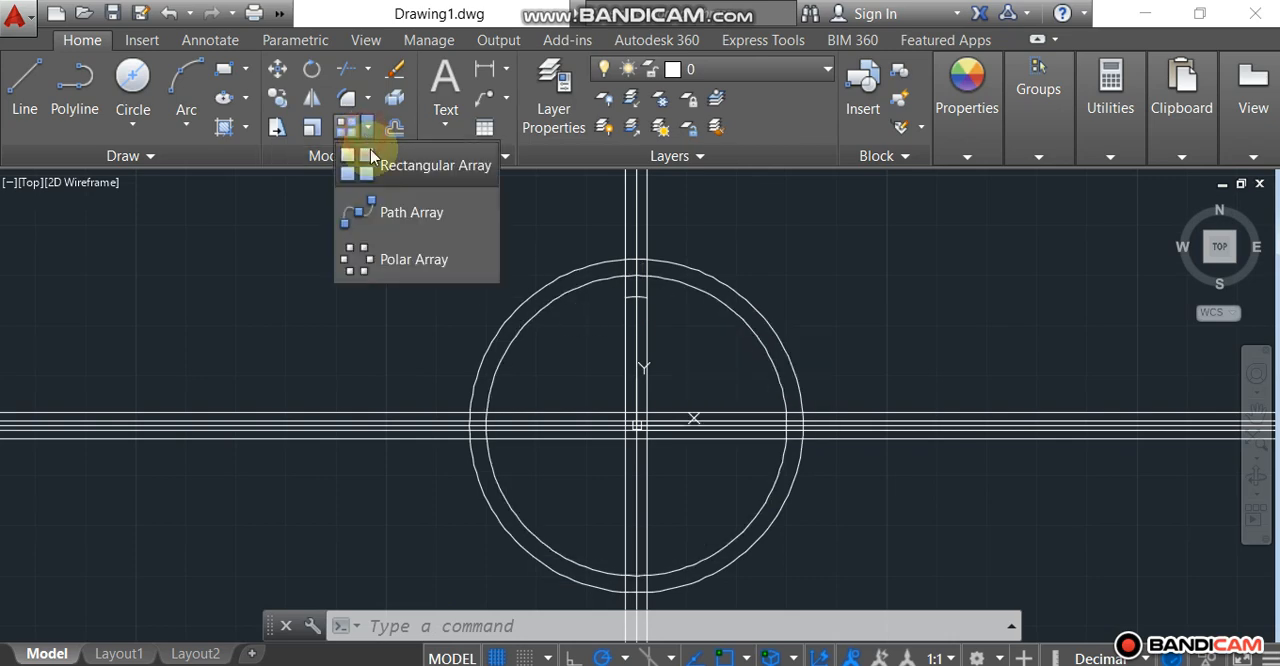
left_click(408, 266)
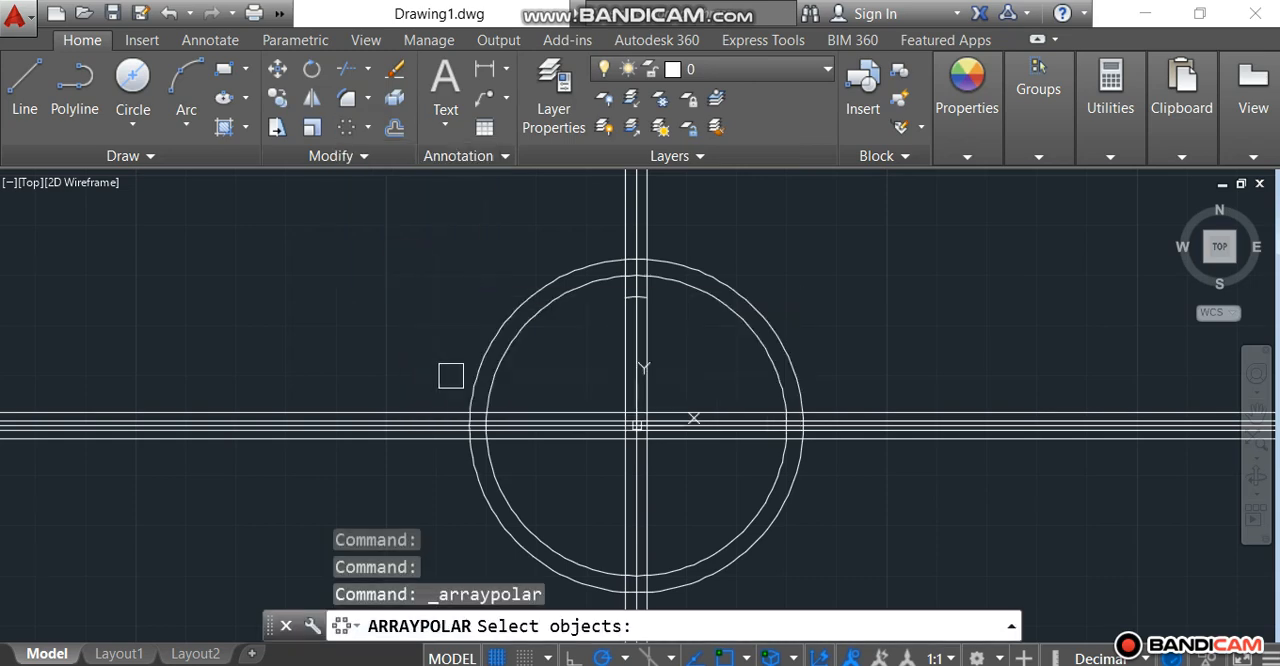
scroll(644, 290, "up", 5)
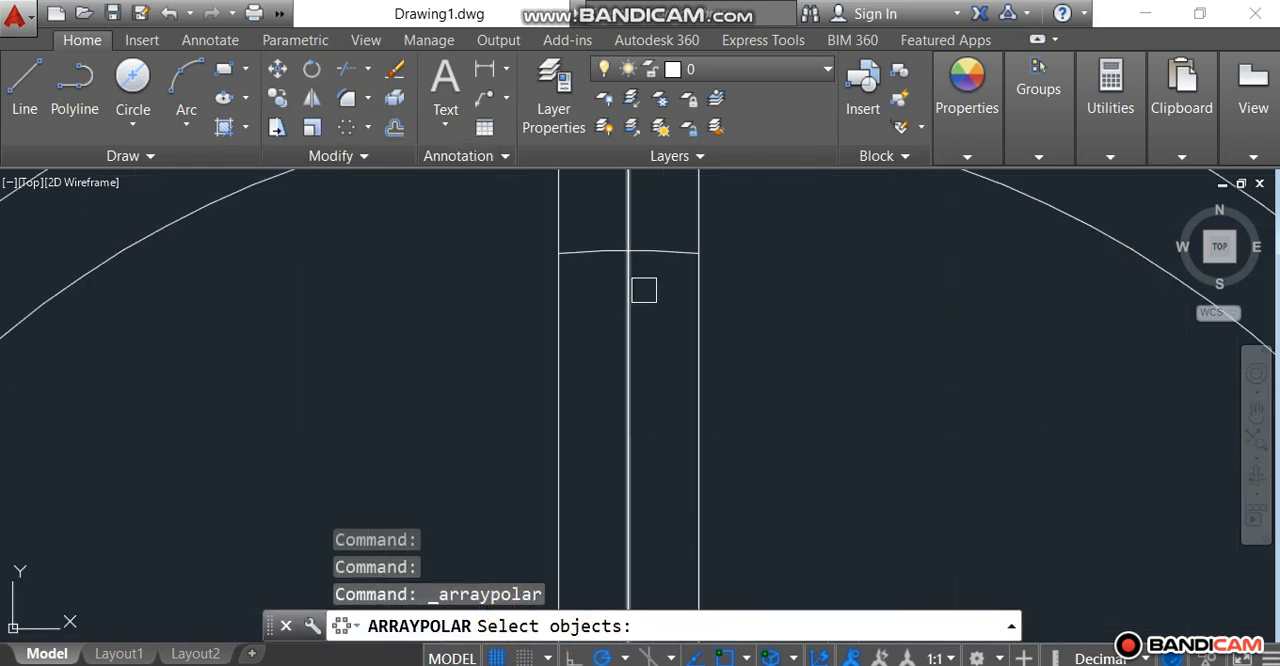
left_click(658, 249)
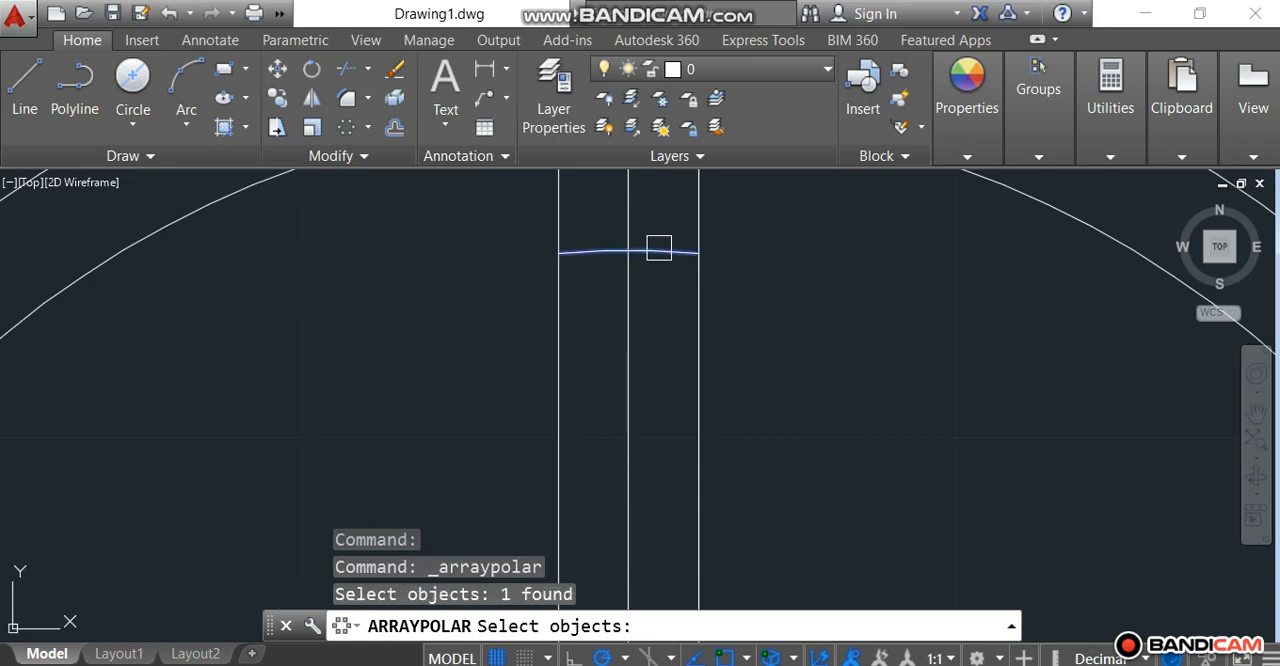
key("Return")
scroll(857, 300, "down", 4)
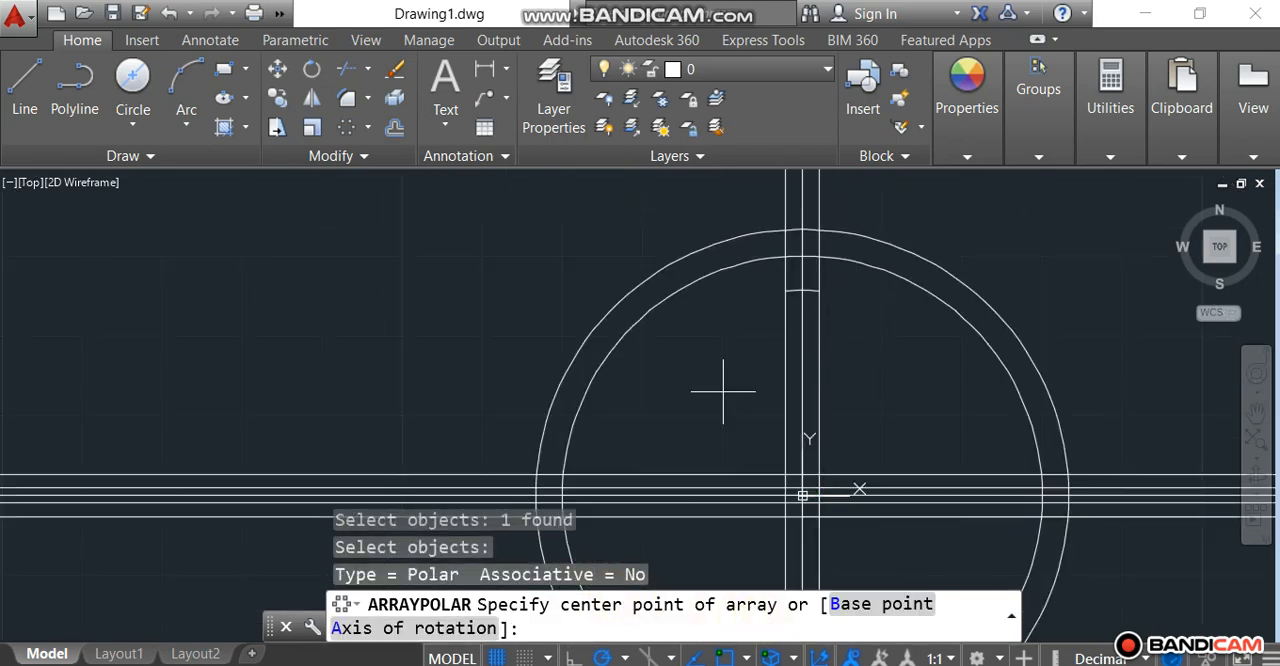
scroll(803, 494, "up", 3)
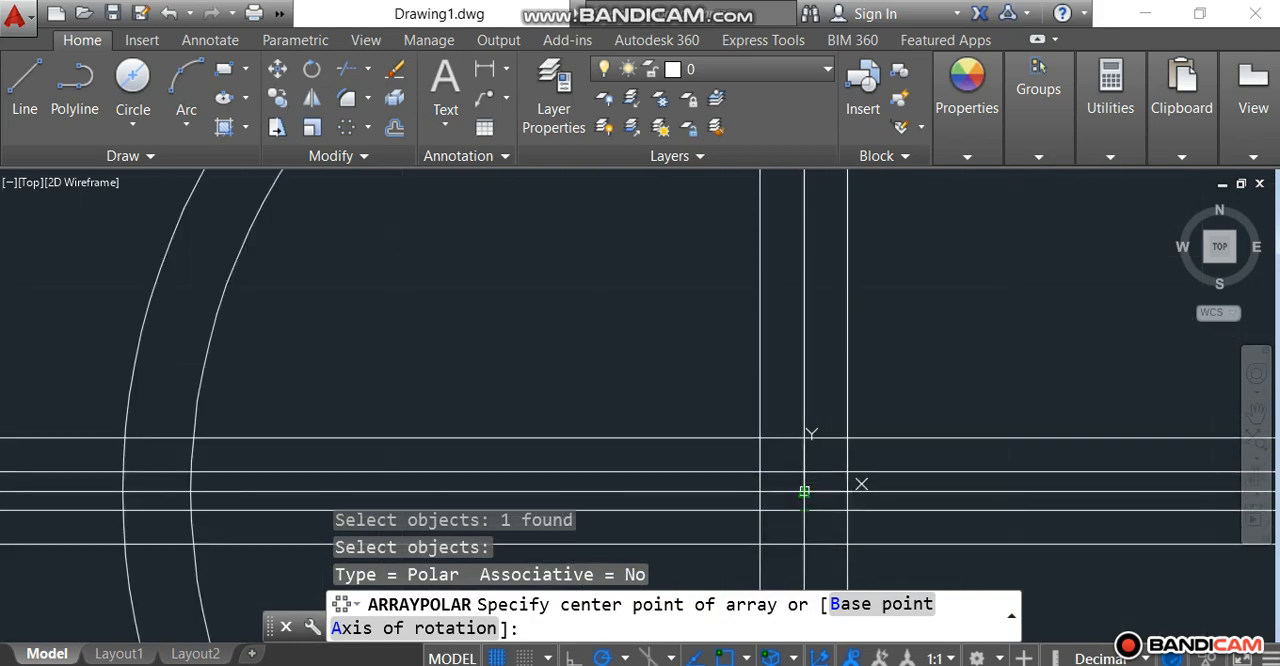
left_click(803, 494)
scroll(732, 268, "down", 1)
scroll(732, 268, "down", 2)
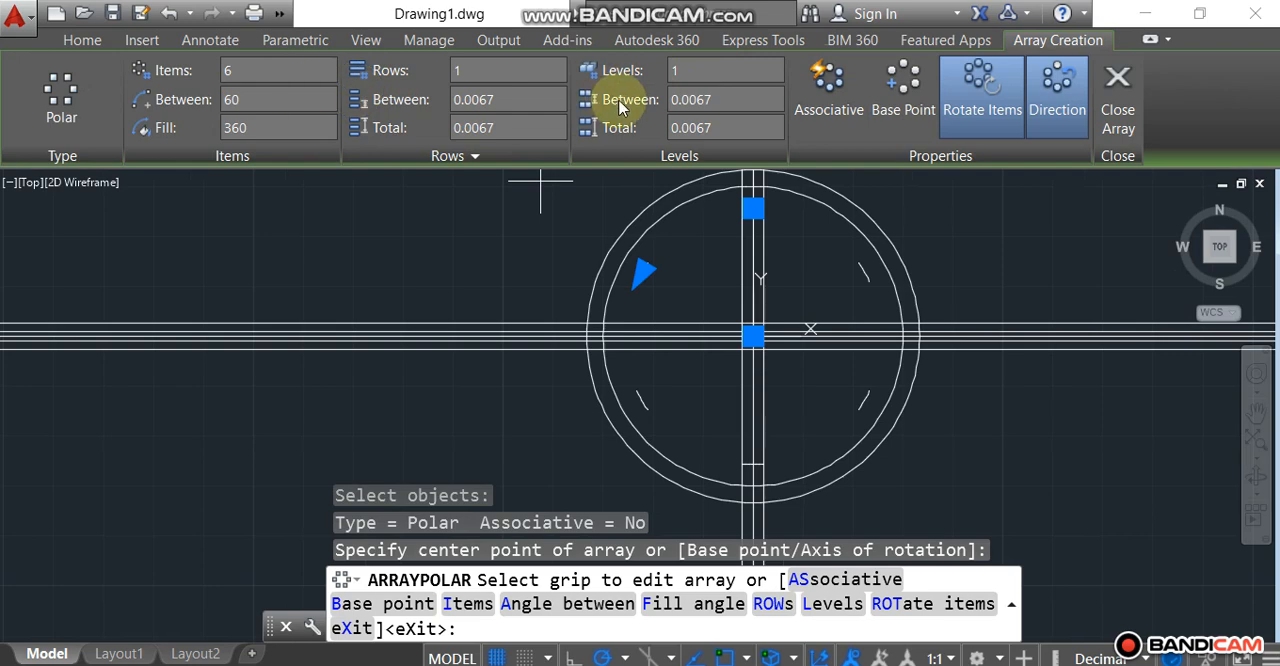
Step: Set the polar array to 18 items and finish it
left_click(252, 70)
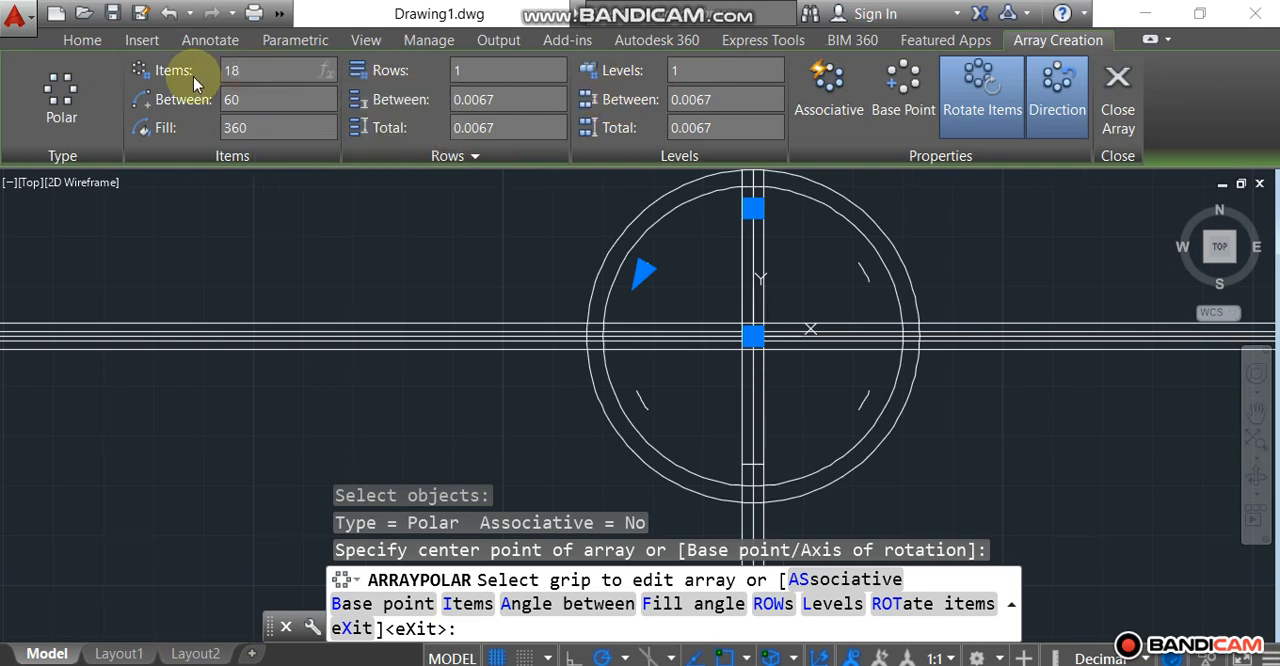
key("Return")
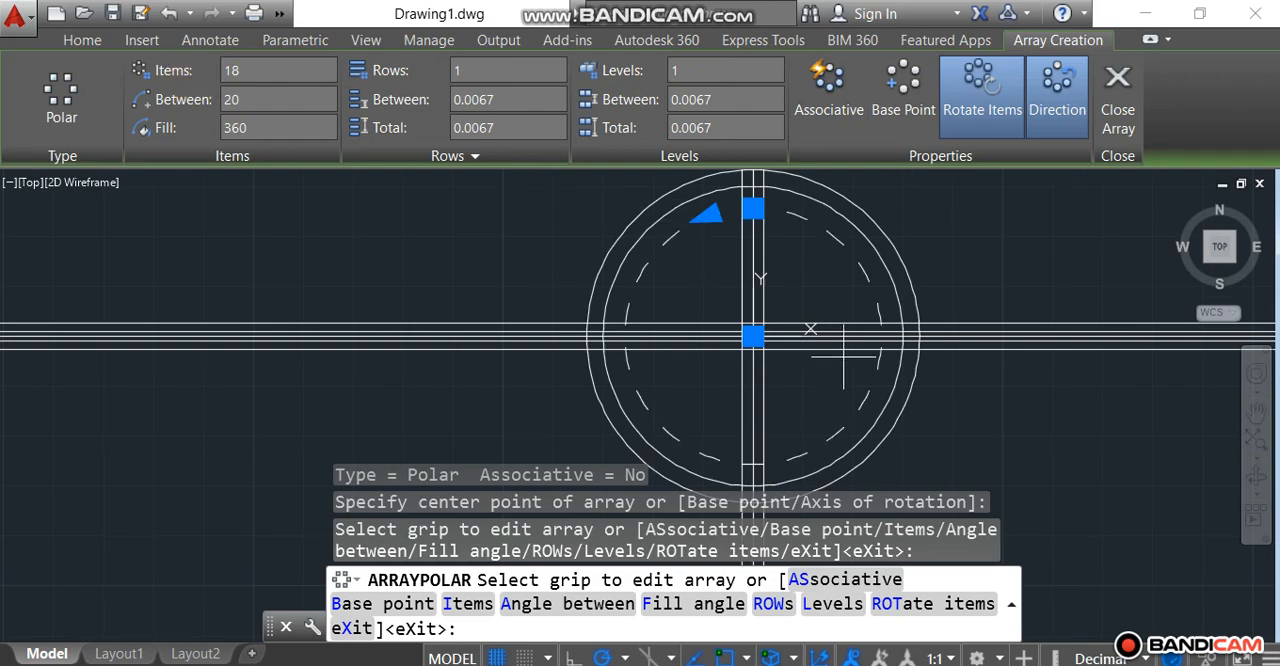
key("Return")
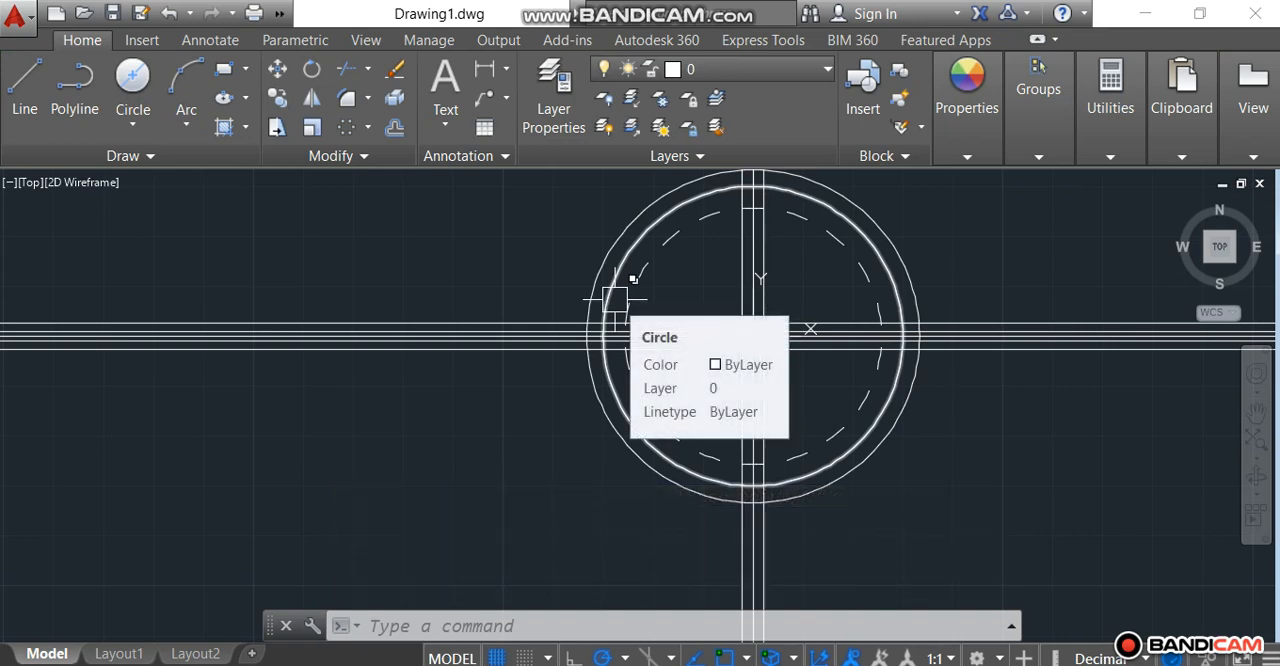
Step: Draw a three-point arc from the outer circle at the 0.047 upper line, through the inner circle at the 0.130 upper line, to the nearest arrayed arc's end
scroll(928, 322, "up", 3)
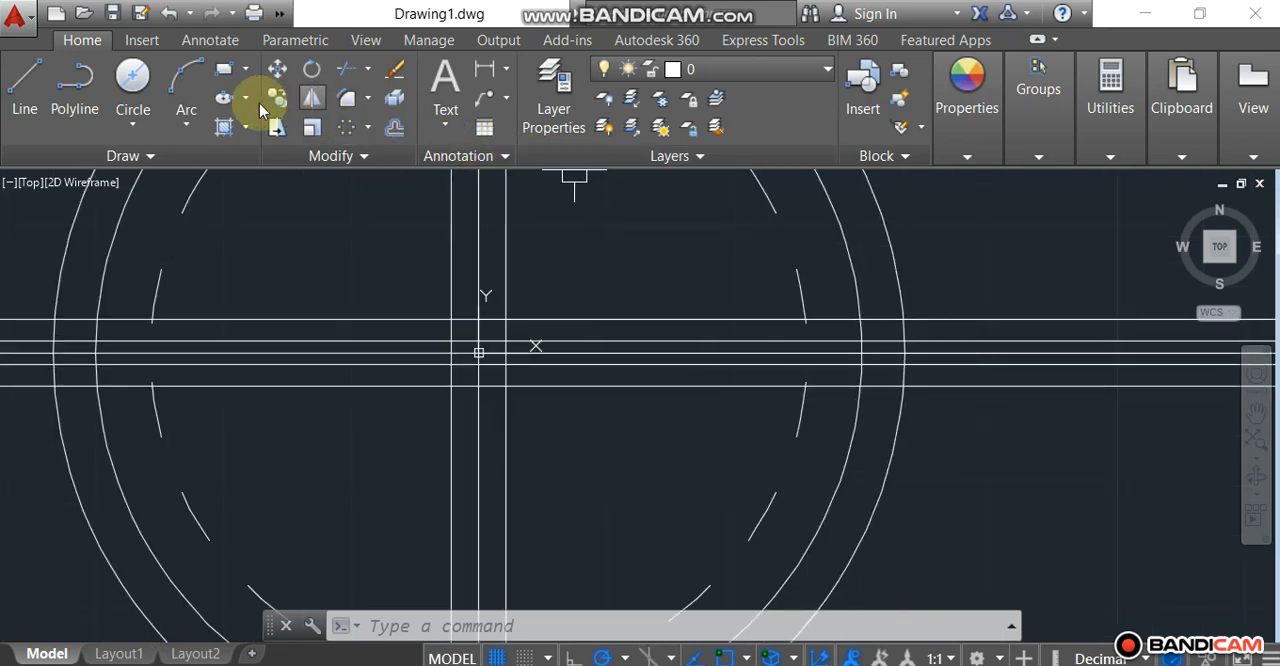
left_click(182, 88)
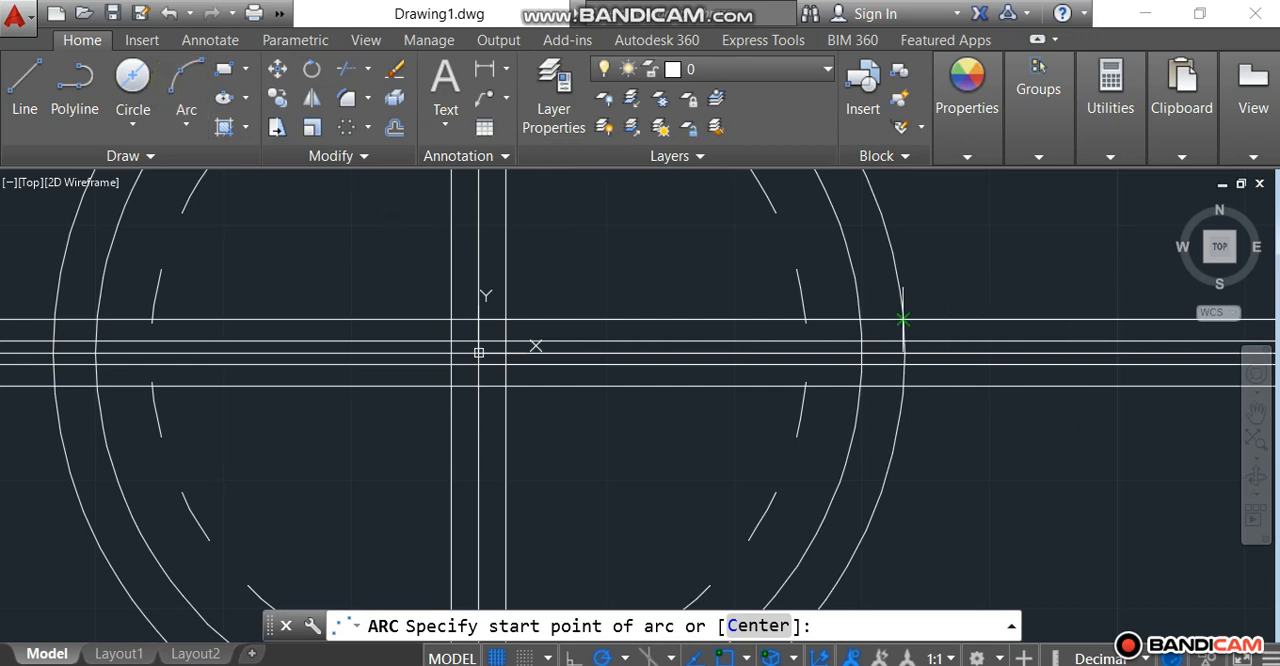
scroll(910, 320, "up", 2)
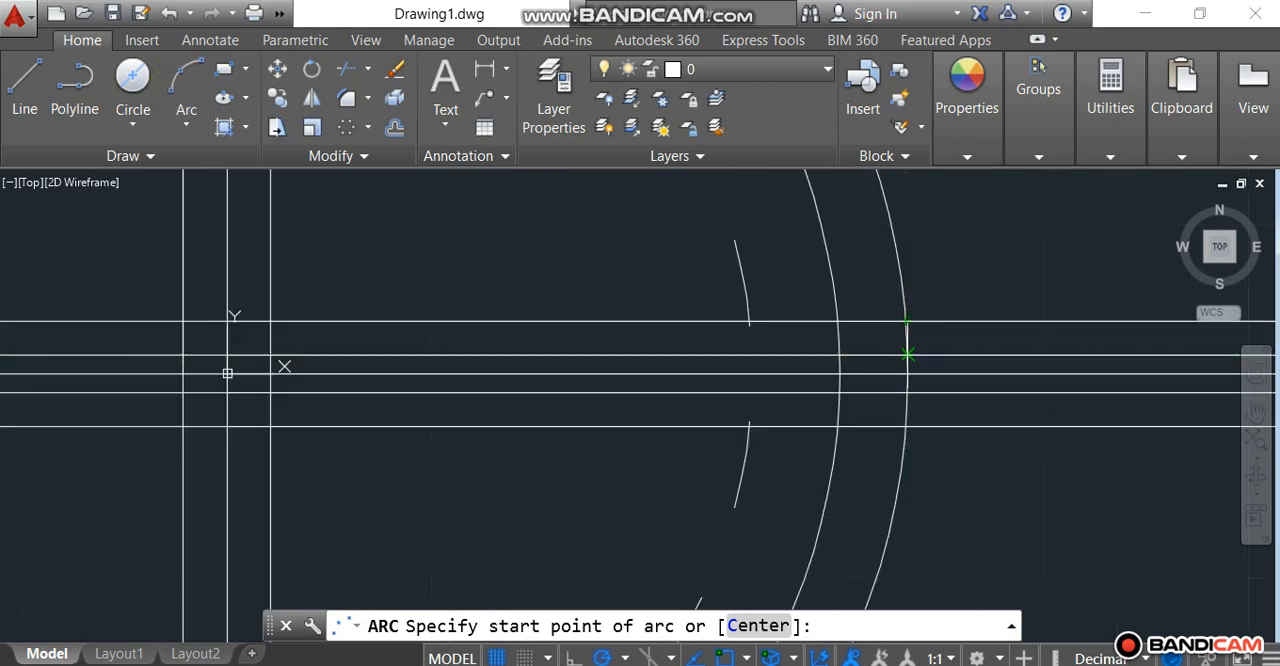
left_click(908, 354)
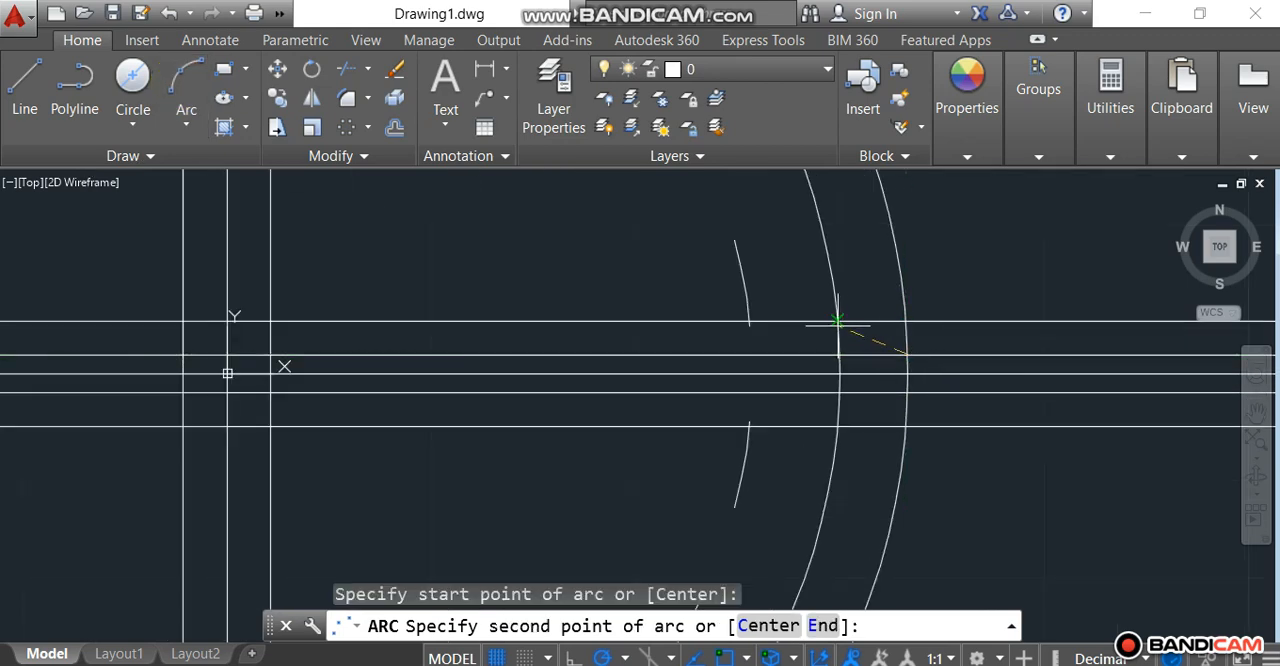
left_click(838, 320)
scroll(768, 320, "up", 2)
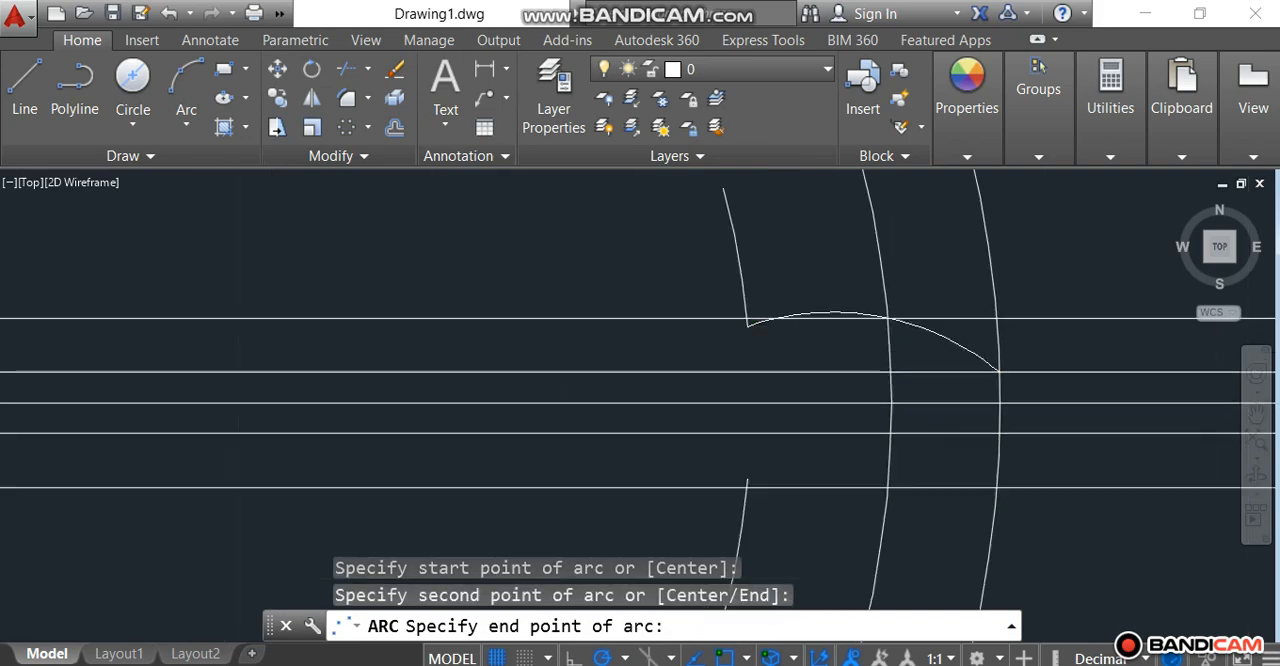
left_click(743, 324)
Step: Draw the matching lower three-point arc through the outer circle's 0.047 and inner circle's 0.130 lower-line intersections, ending at the nearest arrayed arc
right_click(743, 328)
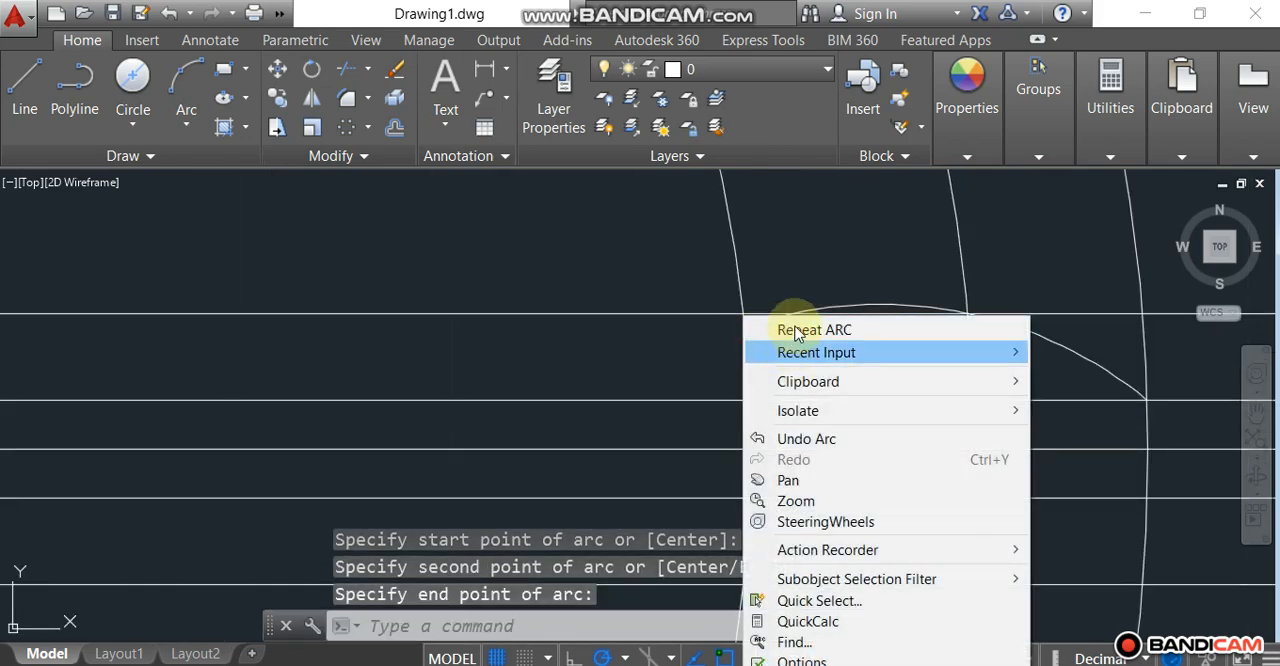
left_click(752, 327)
scroll(757, 288, "down", 3)
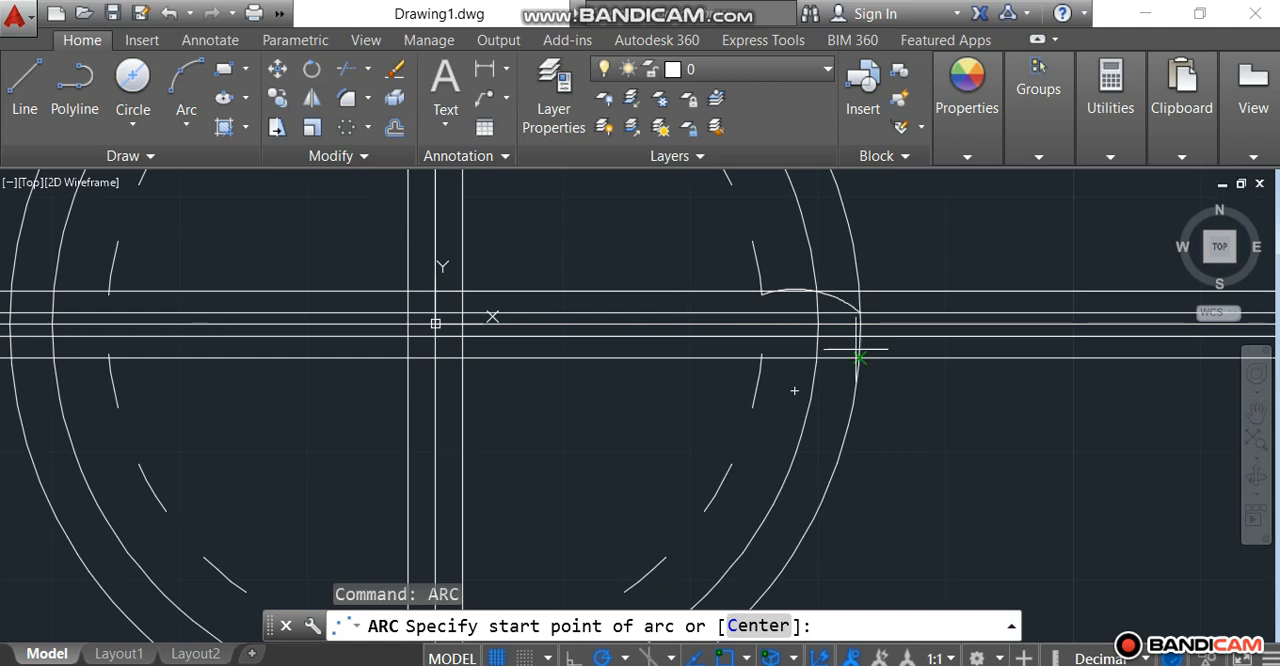
scroll(875, 330, "up", 3)
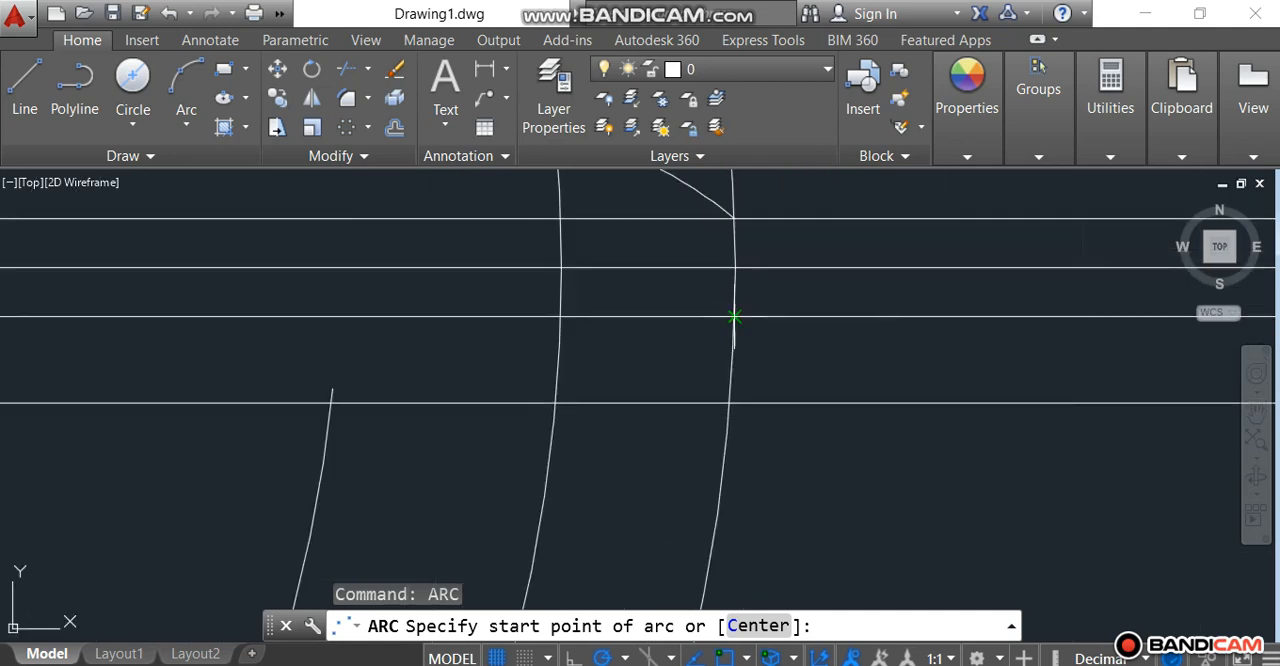
left_click(735, 316)
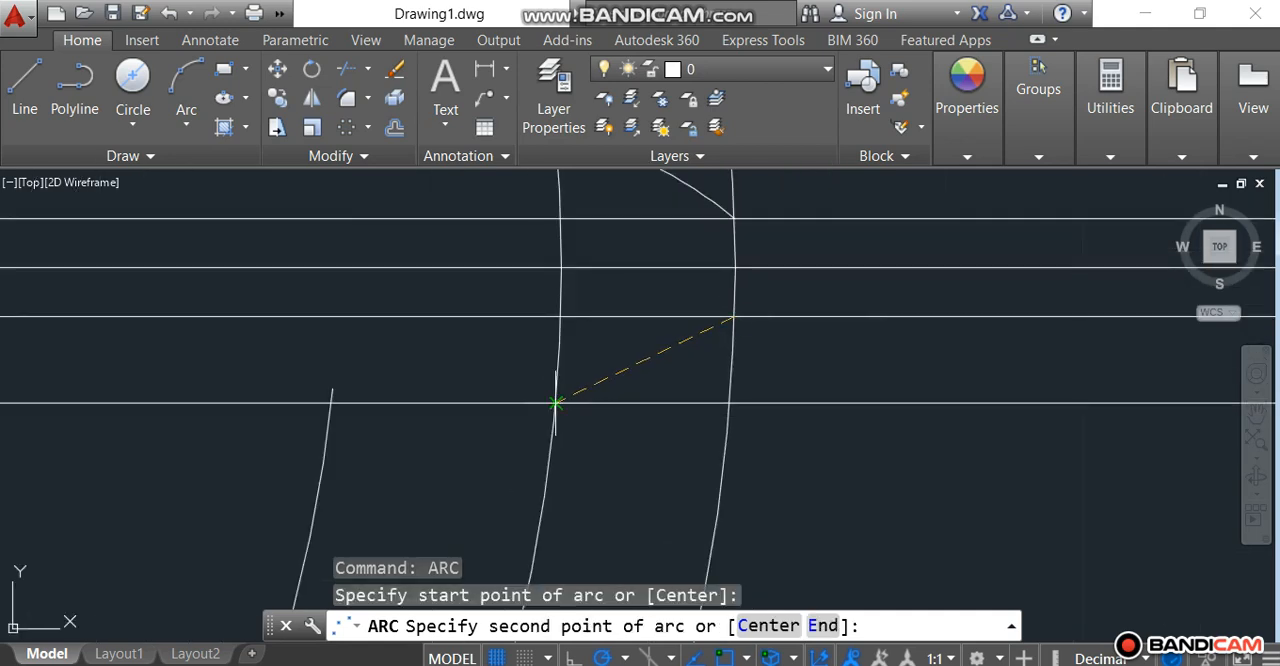
left_click(556, 402)
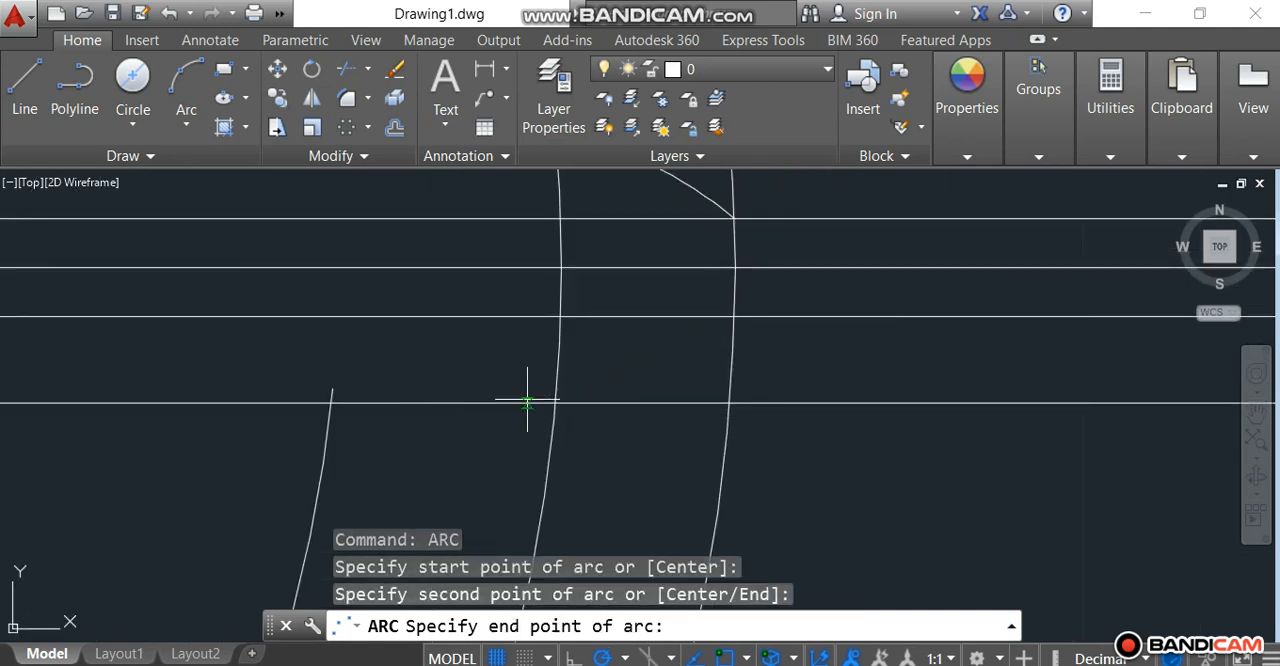
left_click(332, 389)
scroll(429, 380, "down", 4)
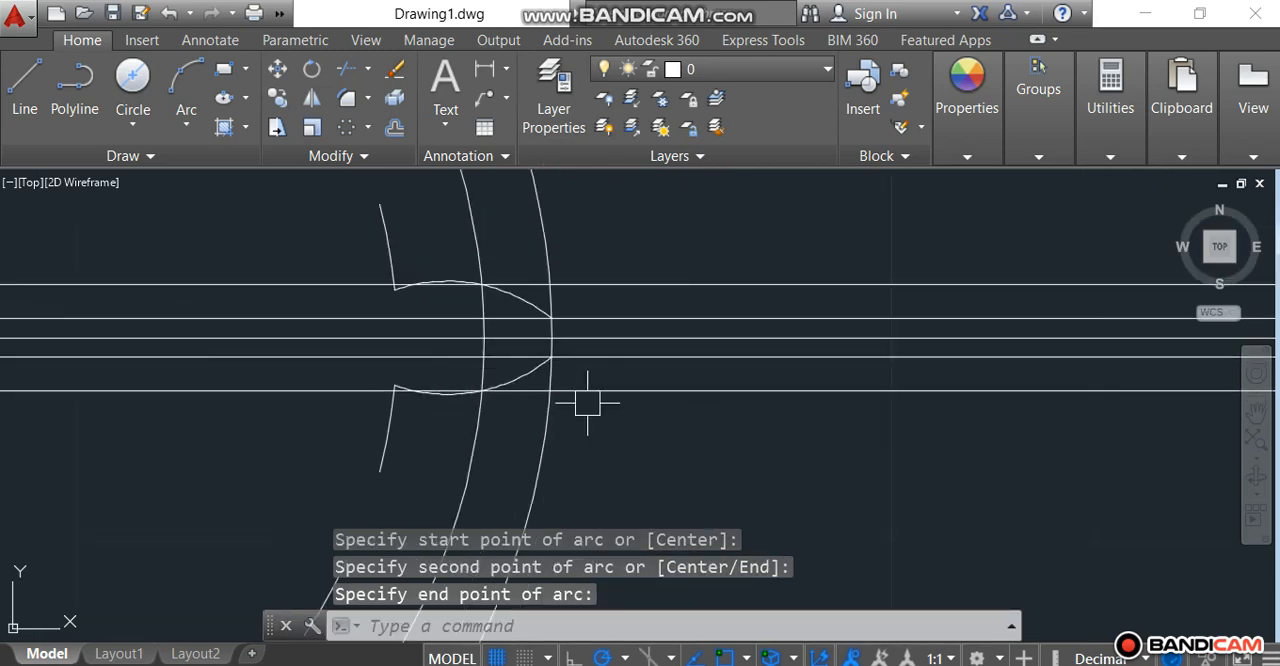
Step: Trim away the outer circle's portions above and below the tooth, using all objects as cutting edges
key("Escape")
key("Escape")
scroll(763, 343, "down", 4)
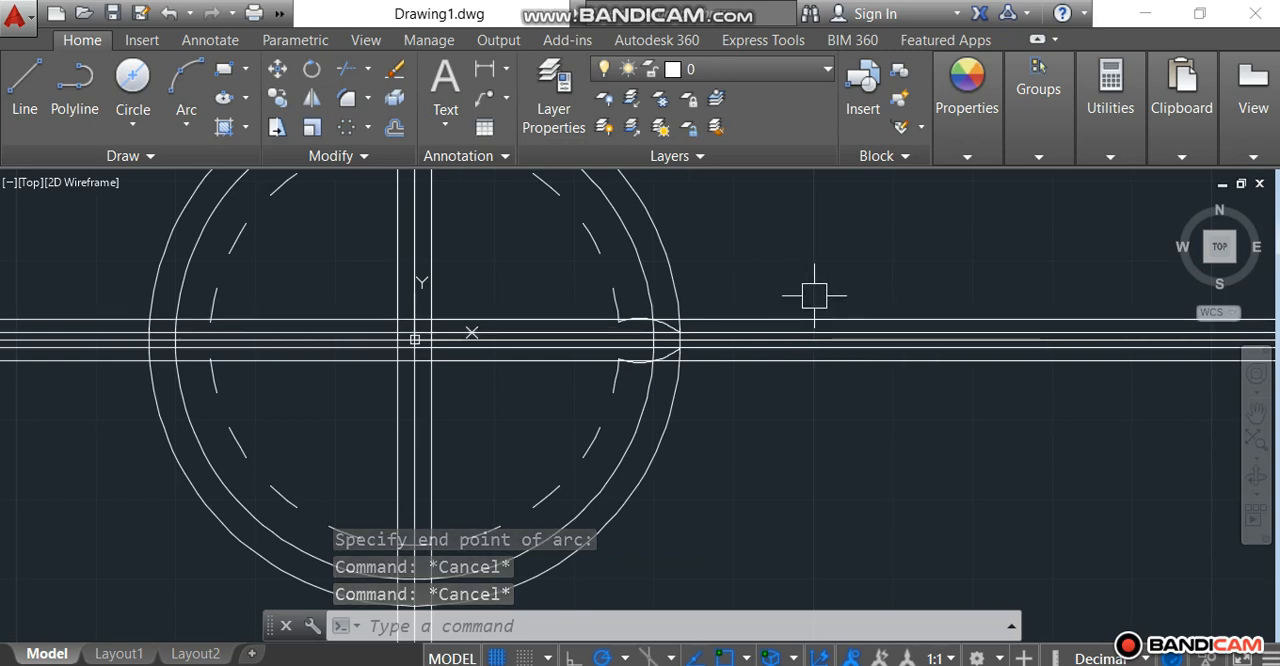
key("Escape")
type("tr")
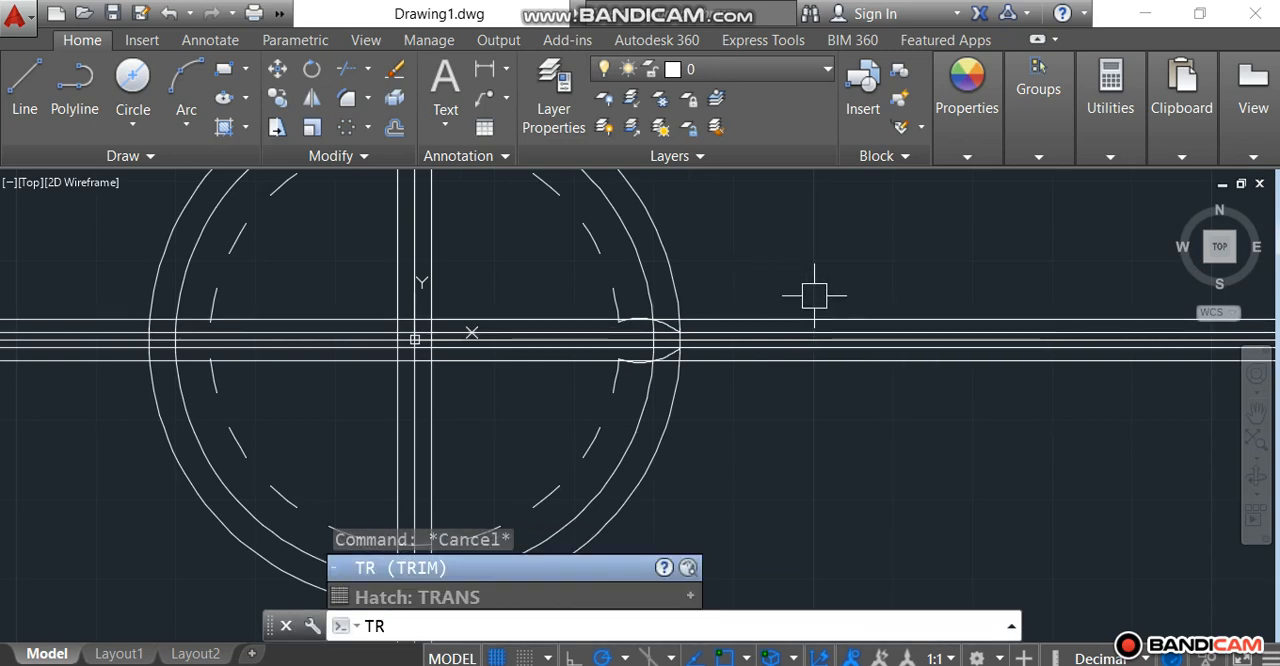
key("Return")
key("Return")
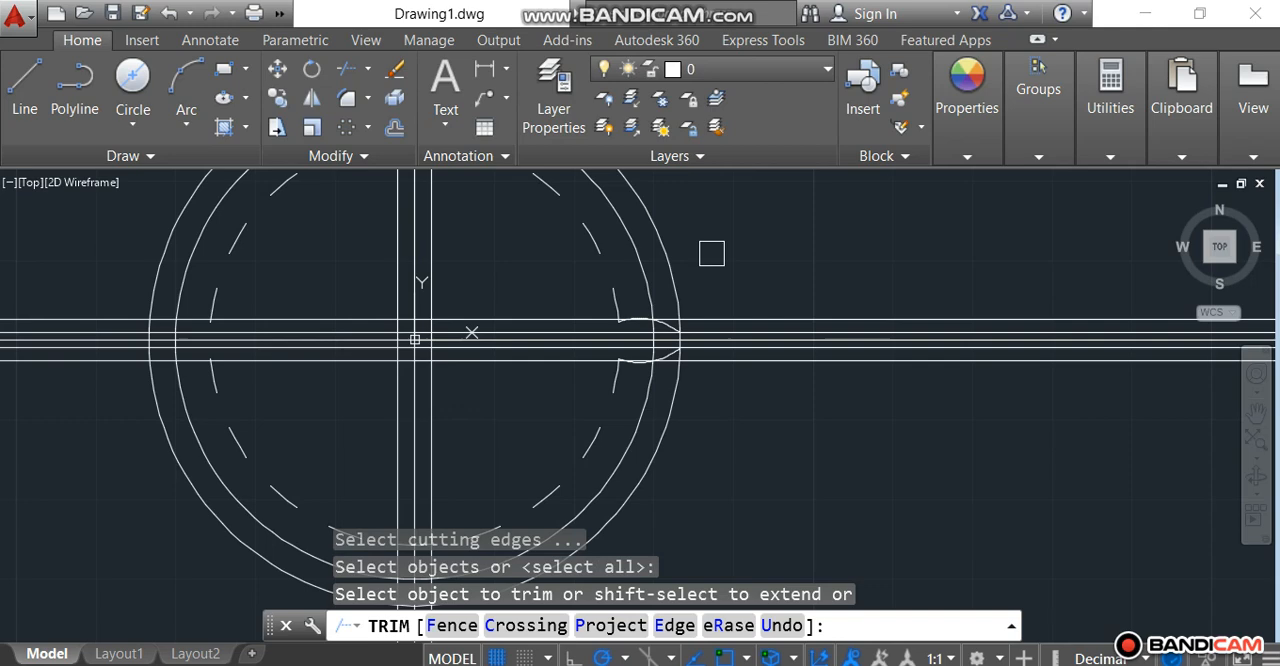
left_click(647, 230)
left_click(660, 434)
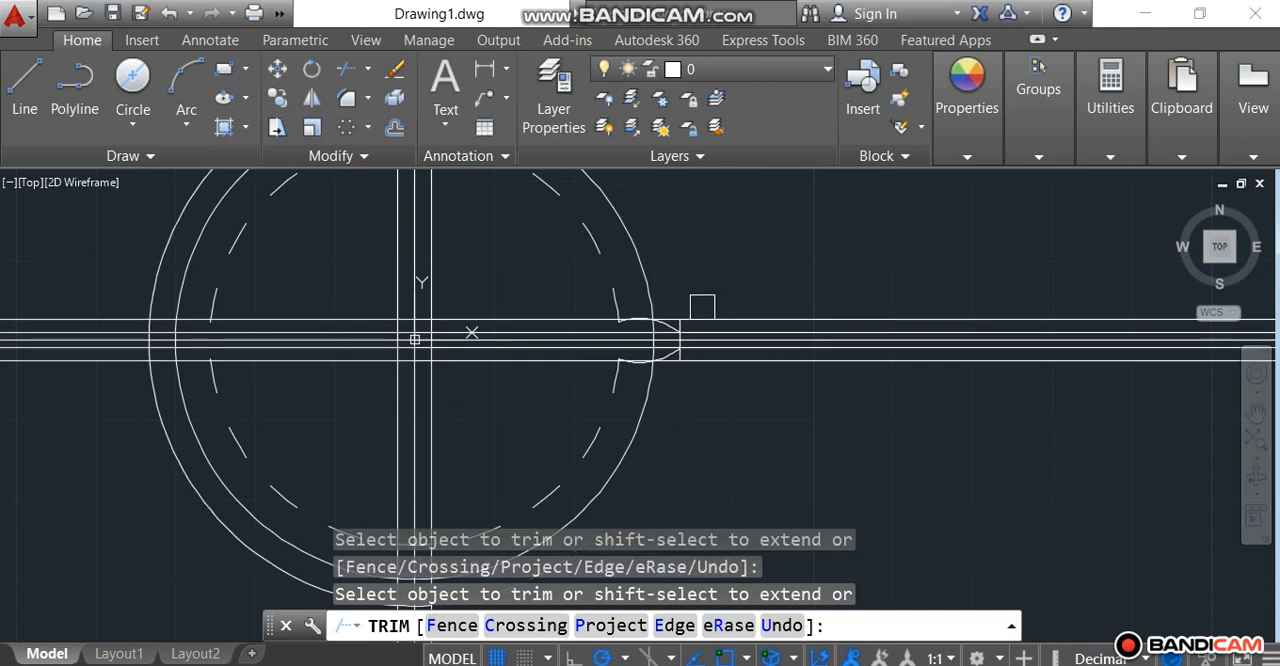
Step: Trim the outer circle's short leftovers at both tooth corners, keeping only the tip segment between the two tooth arcs
scroll(649, 397, "up", 6)
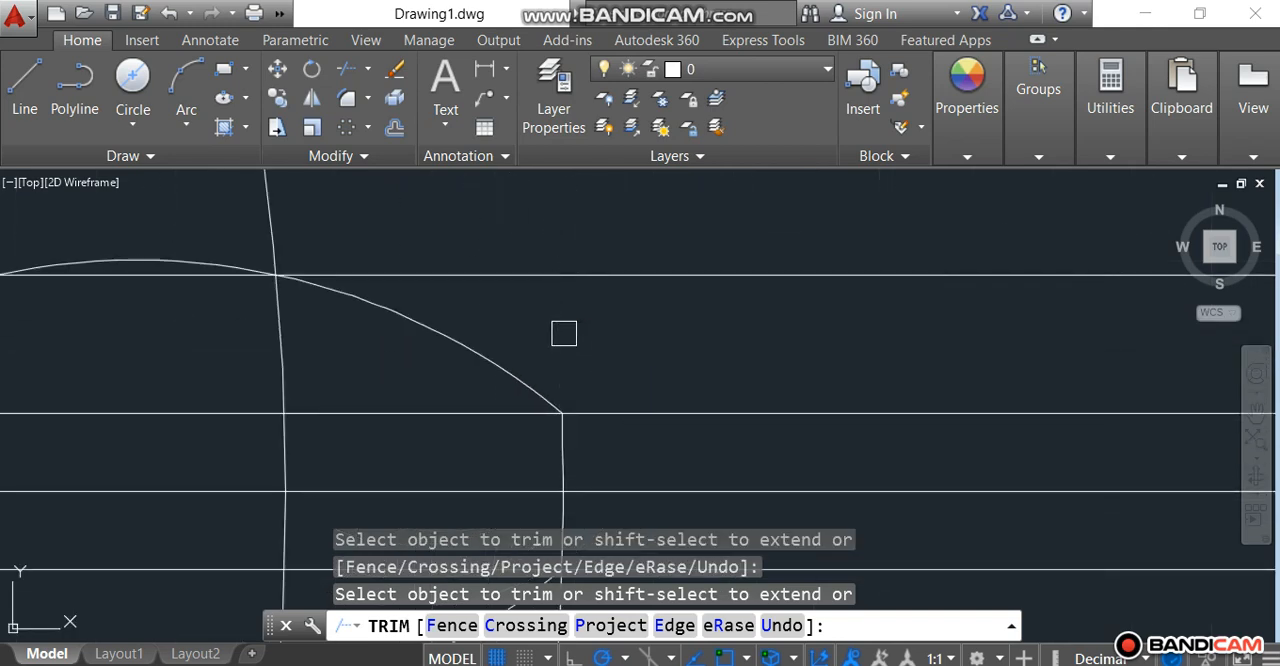
scroll(609, 257, "down", 4)
scroll(600, 366, "up", 6)
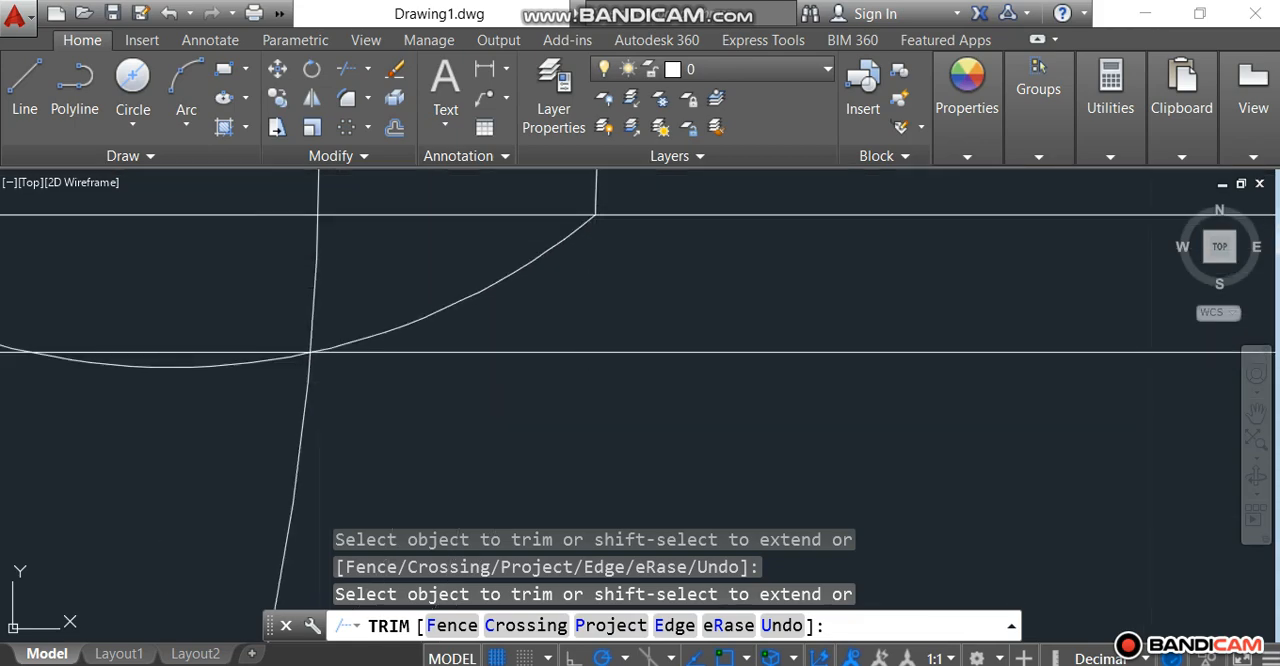
scroll(706, 382, "down", 6)
left_click(784, 462)
scroll(710, 426, "up", 5)
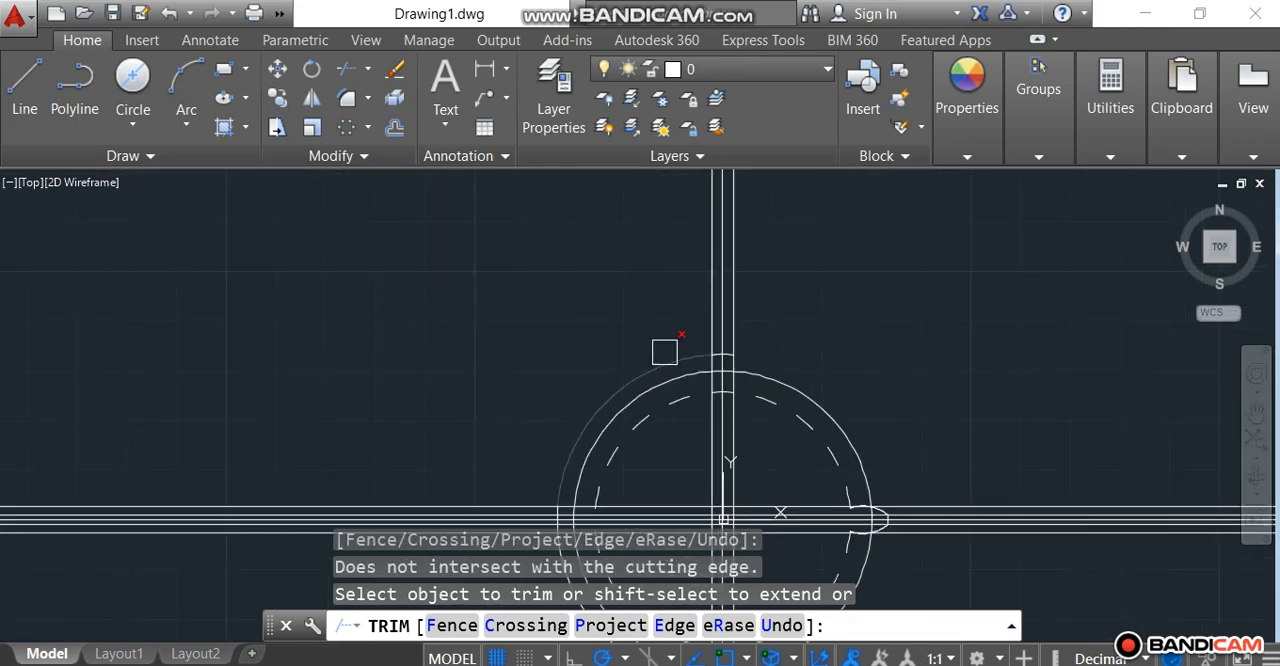
scroll(743, 345, "up", 3)
right_click(785, 302)
left_click(812, 312)
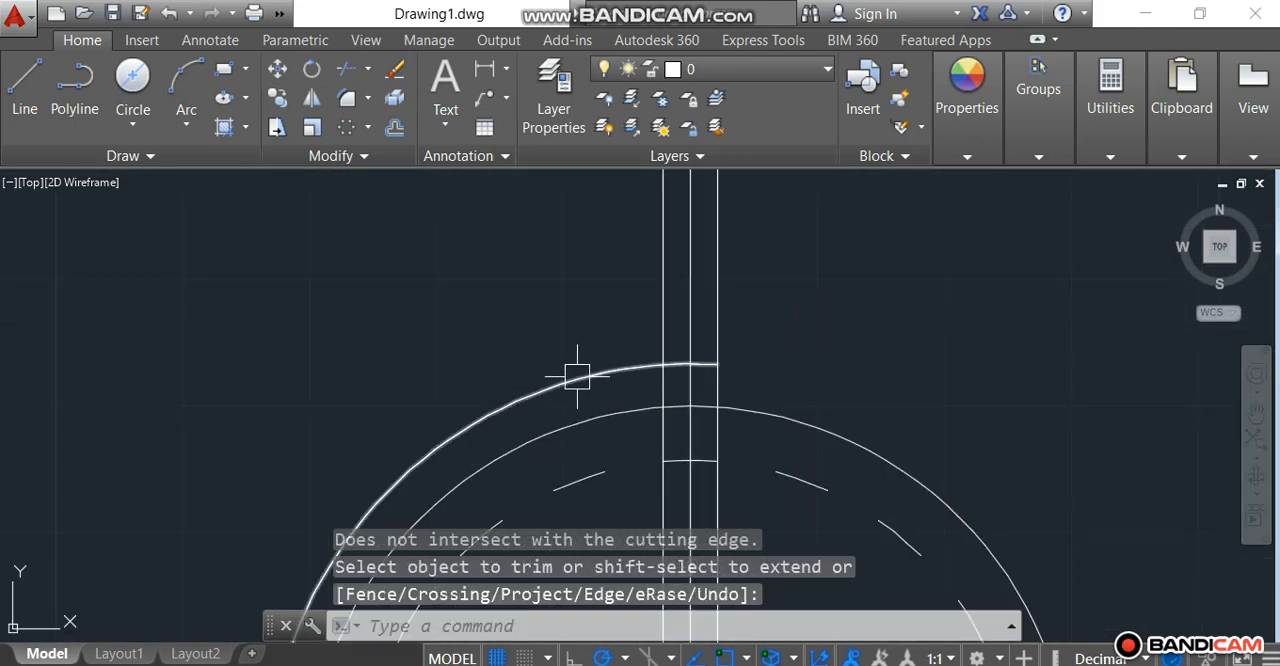
Step: Erase the remaining large arc of the outer circle
left_click(580, 374)
key("Delete")
scroll(569, 280, "down", 3)
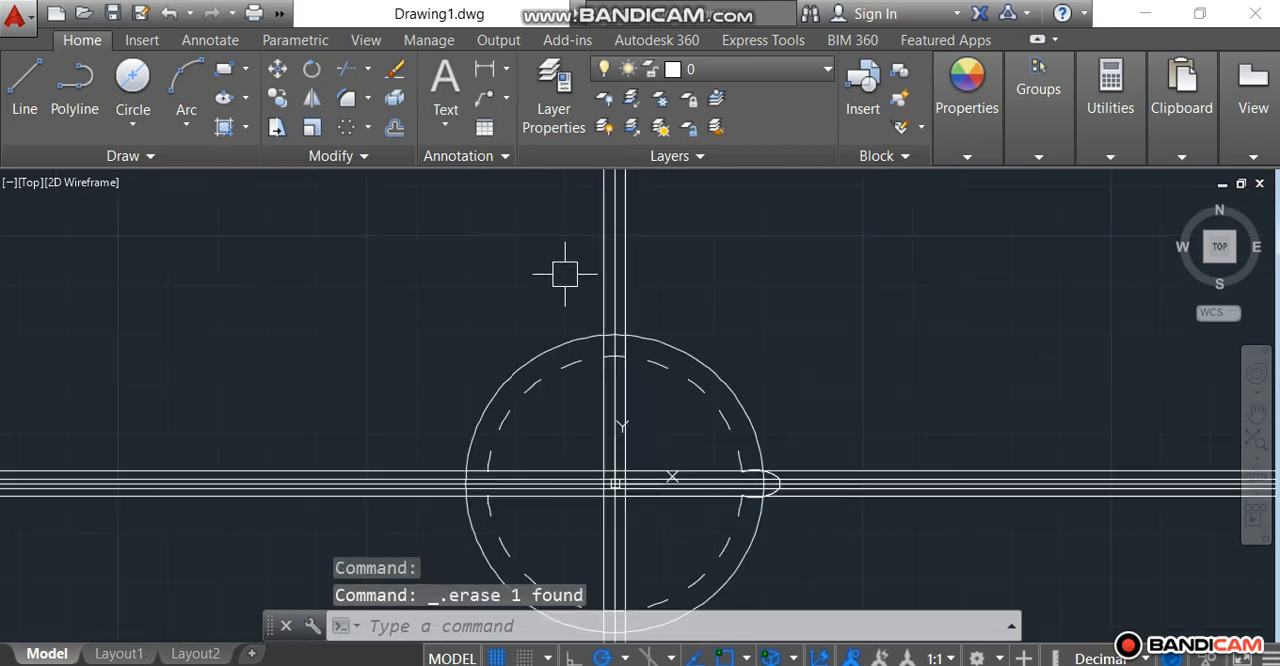
Step: Erase the five horizontal construction lines running through the tooth
scroll(690, 460, "up", 5)
scroll(566, 345, "up", 4)
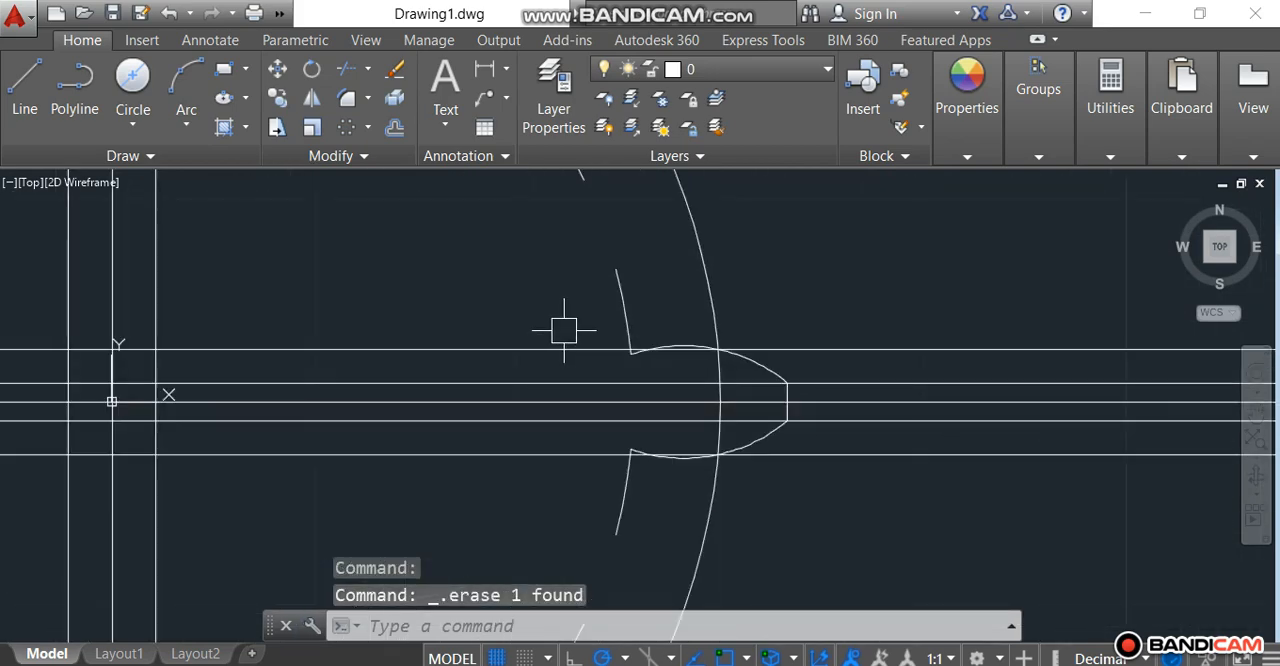
scroll(481, 362, "up", 3)
scroll(480, 340, "down", 5)
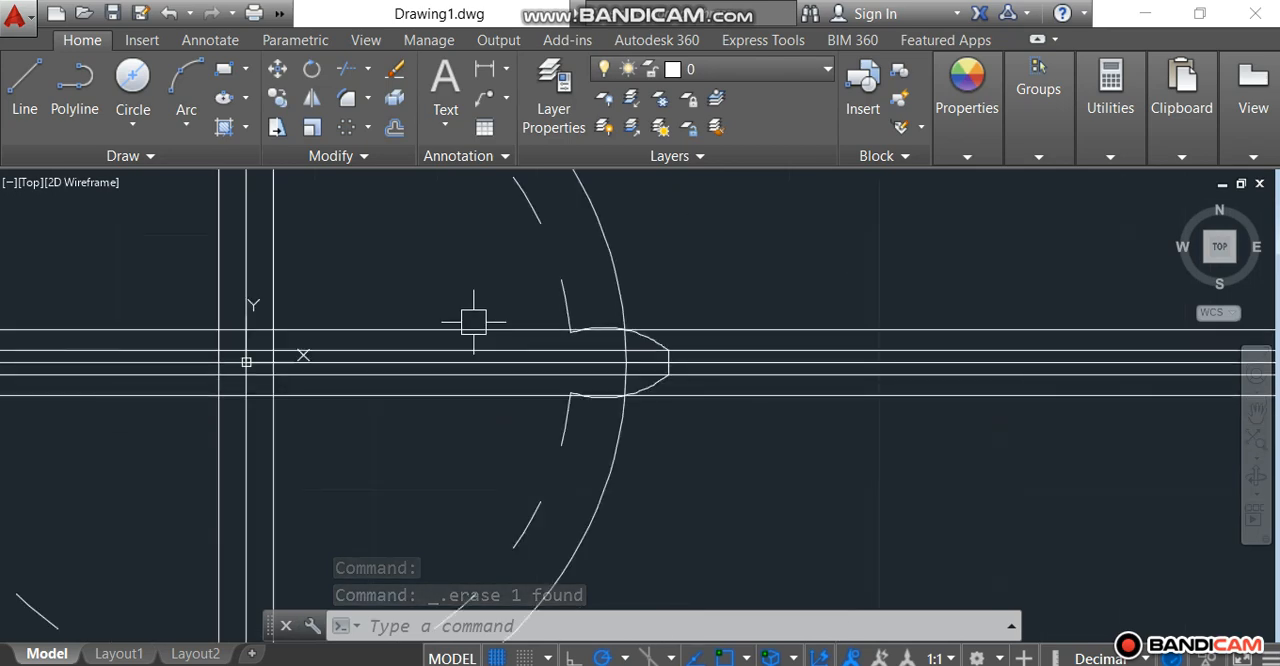
mouse_move(451, 423)
left_mouse_down()
mouse_move(443, 329)
mouse_move(409, 288)
left_mouse_up()
key("Delete")
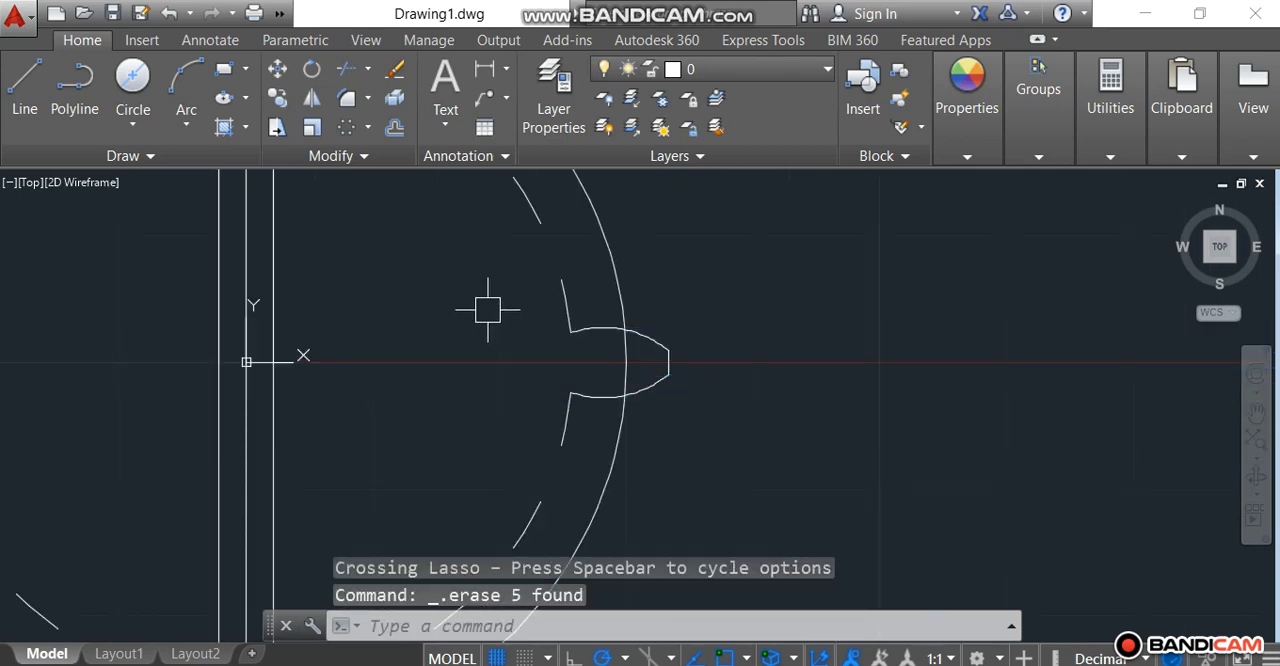
Step: Fillet the corner between the upper root arc and the upper tooth arc with a radius of 0.062
scroll(505, 332, "up", 4)
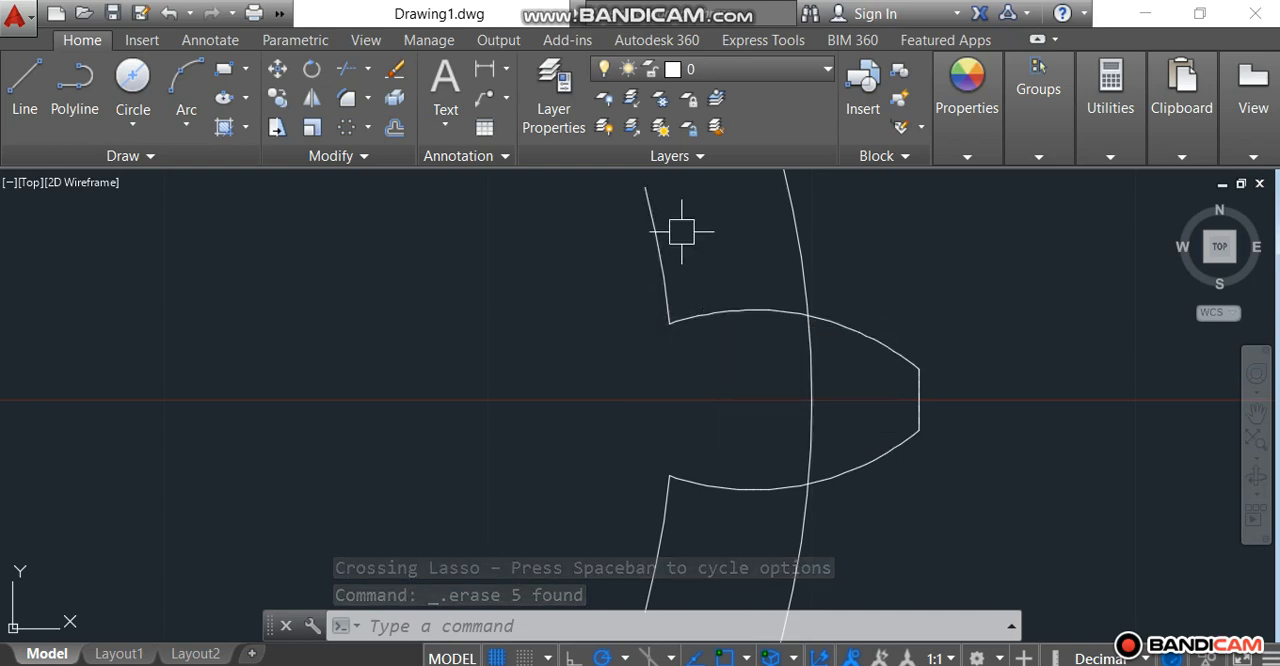
key("Escape")
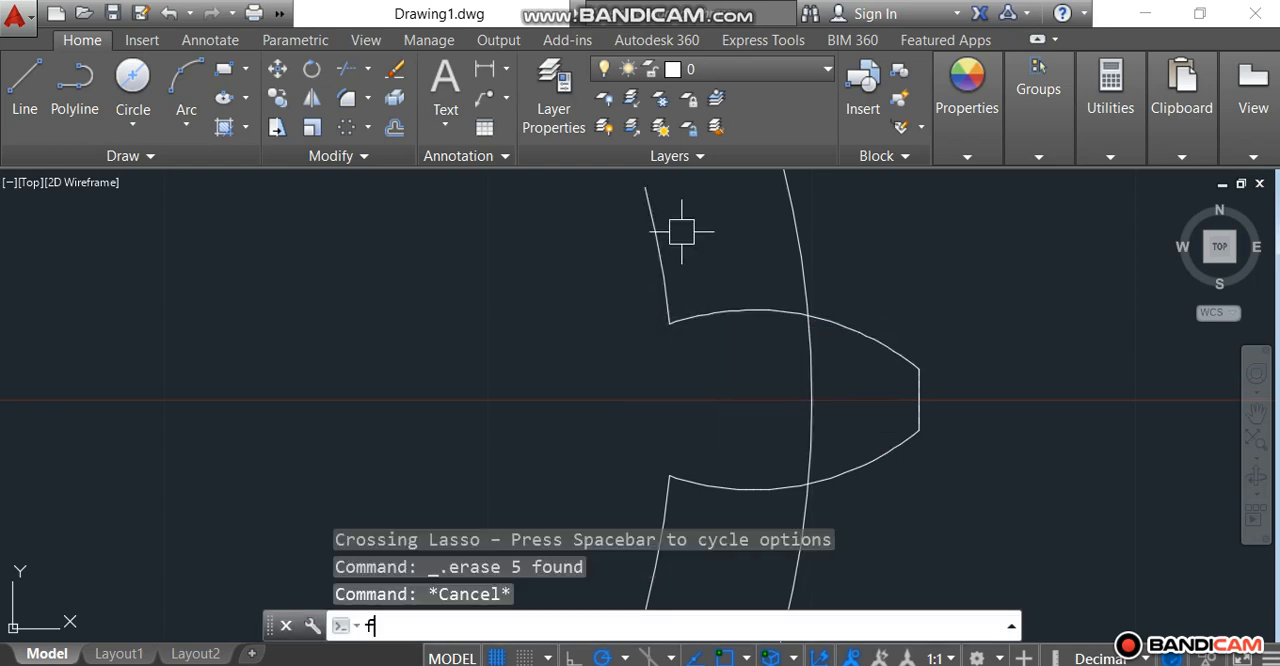
type("f")
key("Return")
type("r")
key("Return")
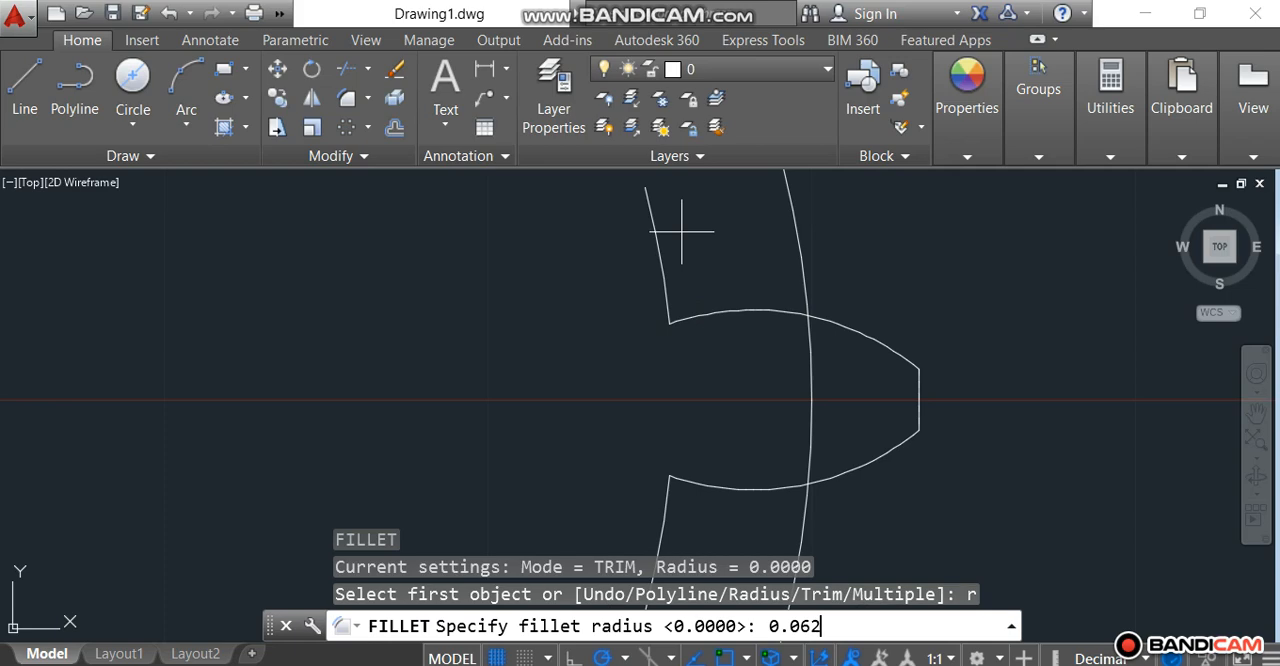
key("Return")
left_click(661, 286)
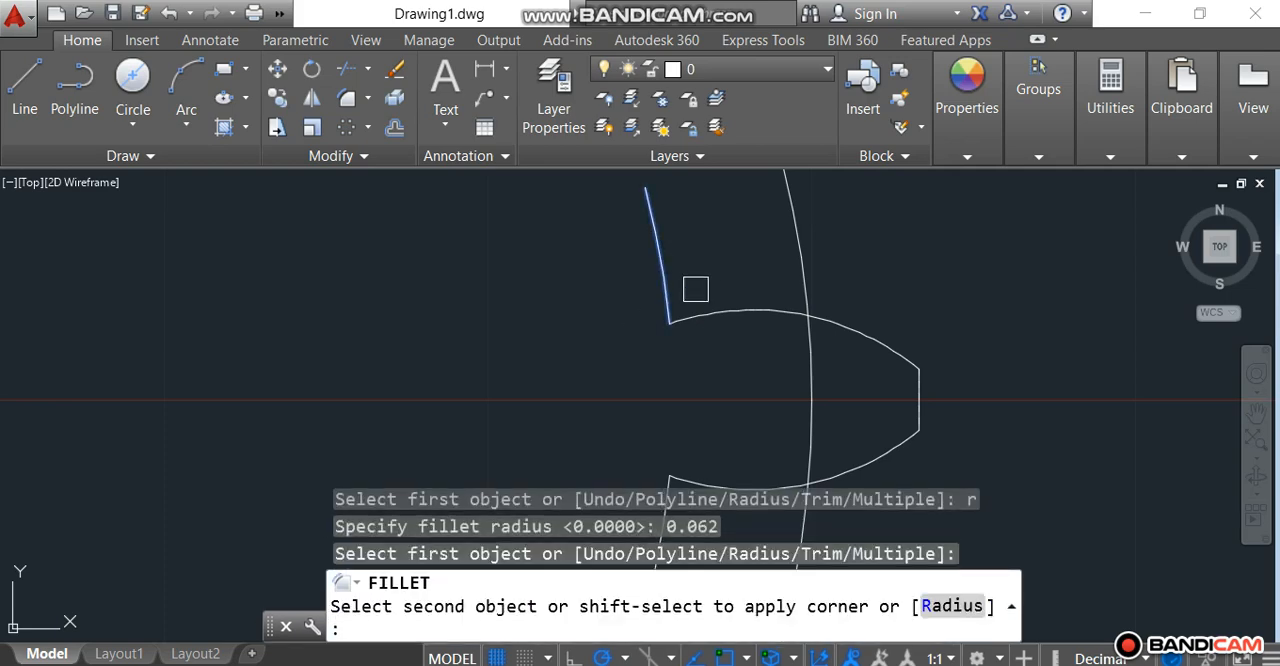
left_click(700, 303)
scroll(697, 268, "down", 2)
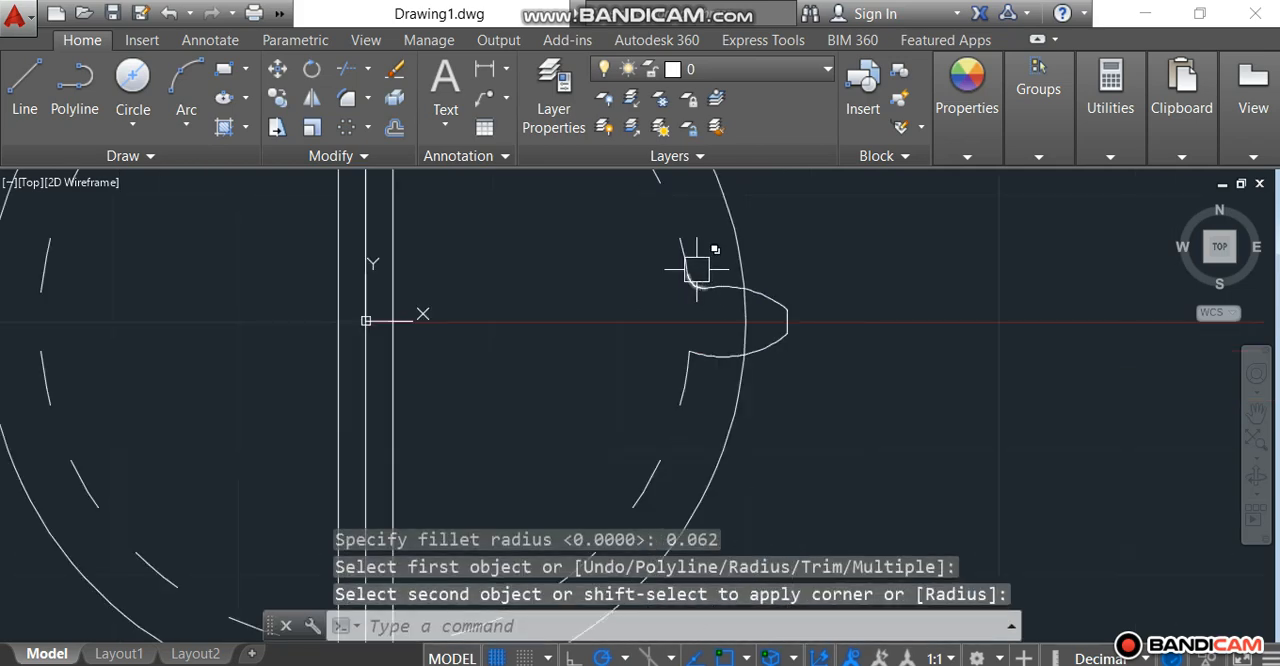
Step: Fillet the corner between the lower tooth arc and the lower root arc with the same radius
right_click(569, 320)
left_click(612, 330)
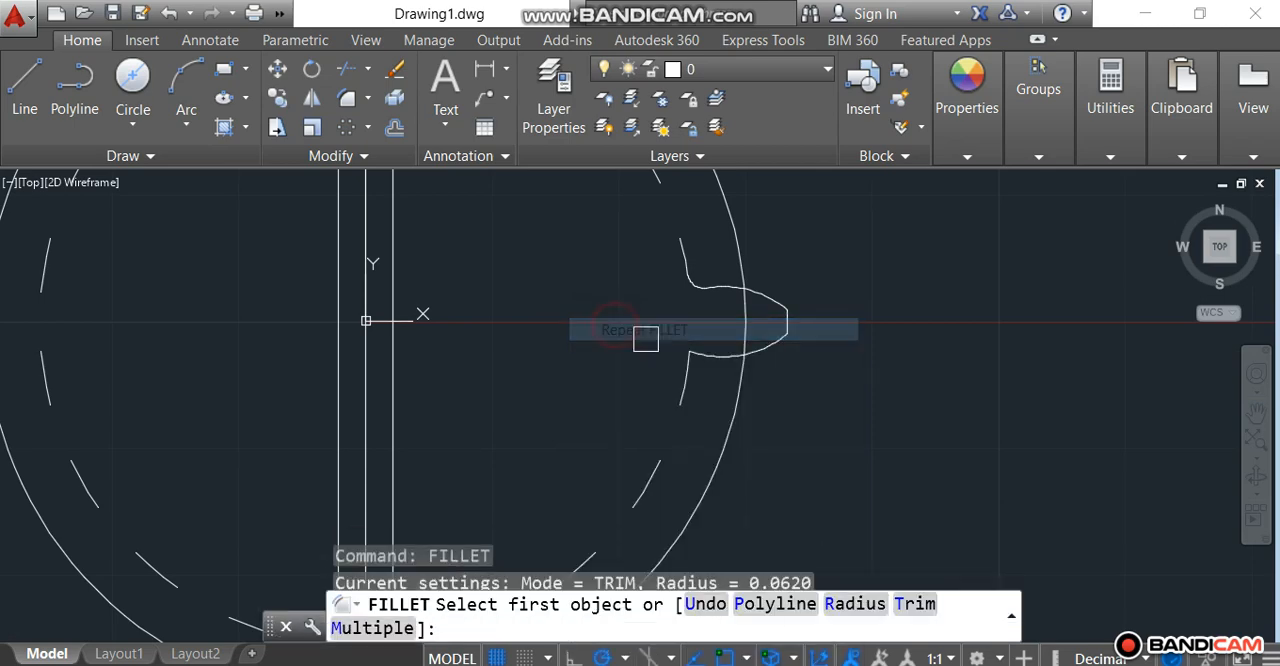
left_click(714, 354)
scroll(690, 358, "up", 4)
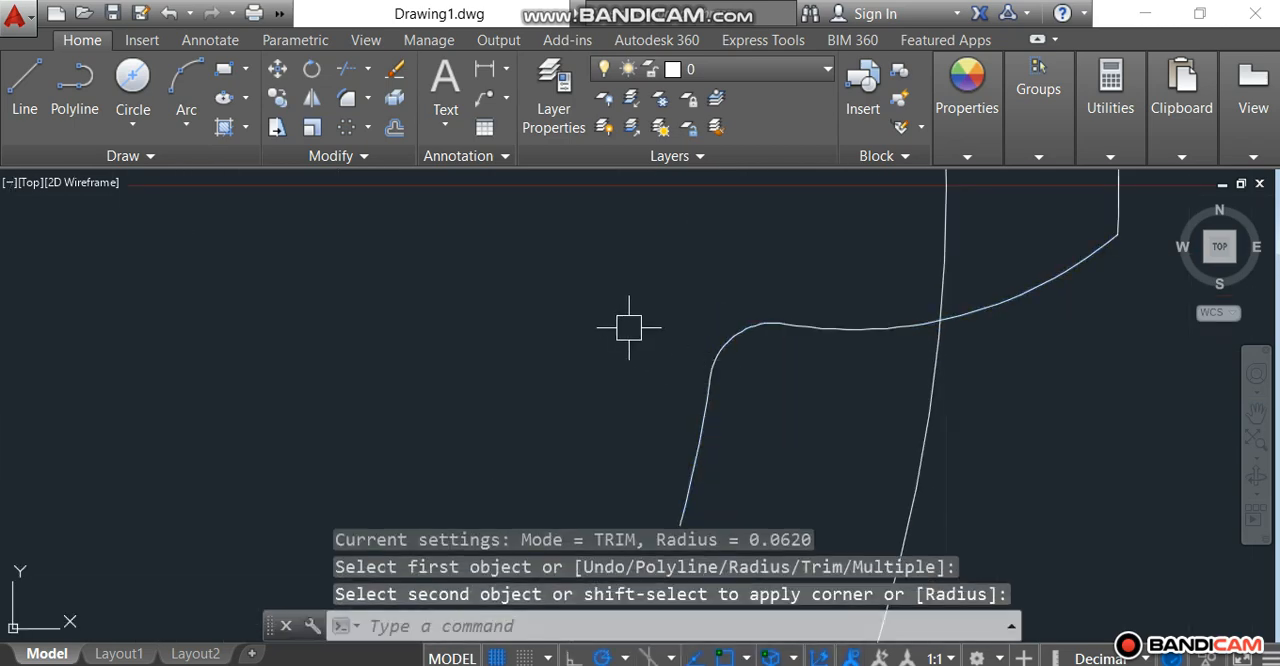
scroll(629, 362, "down", 4)
scroll(1055, 319, "down", 4)
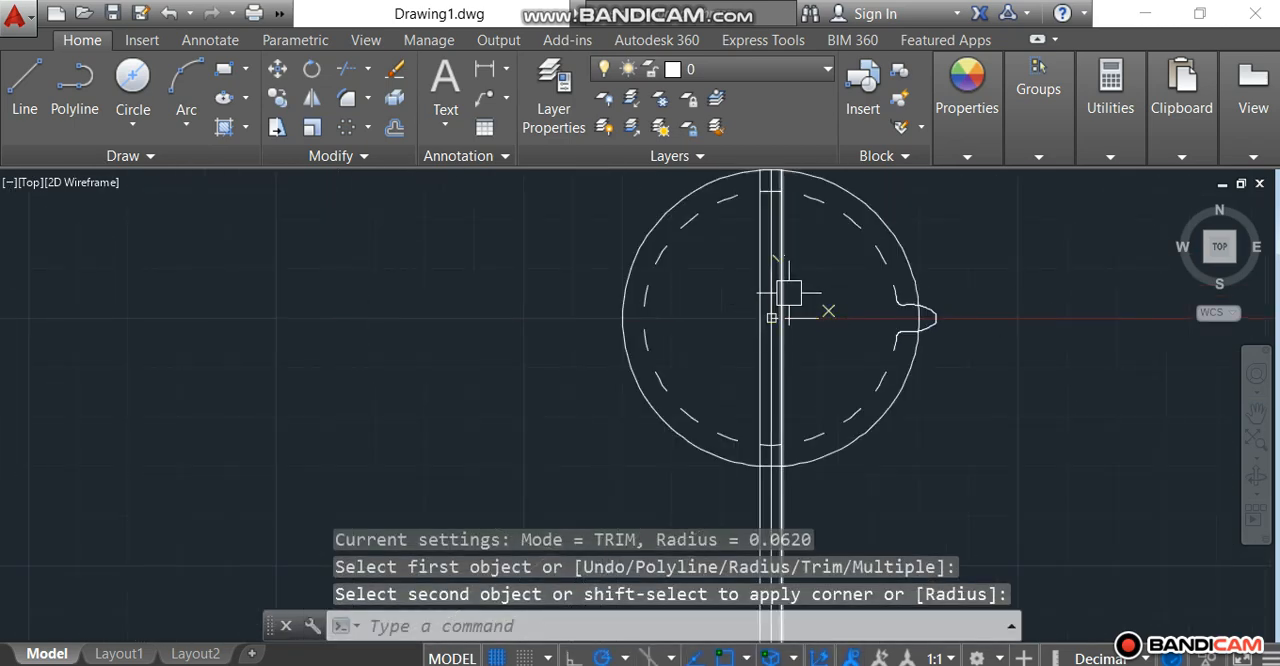
right_click(960, 264)
key("Escape")
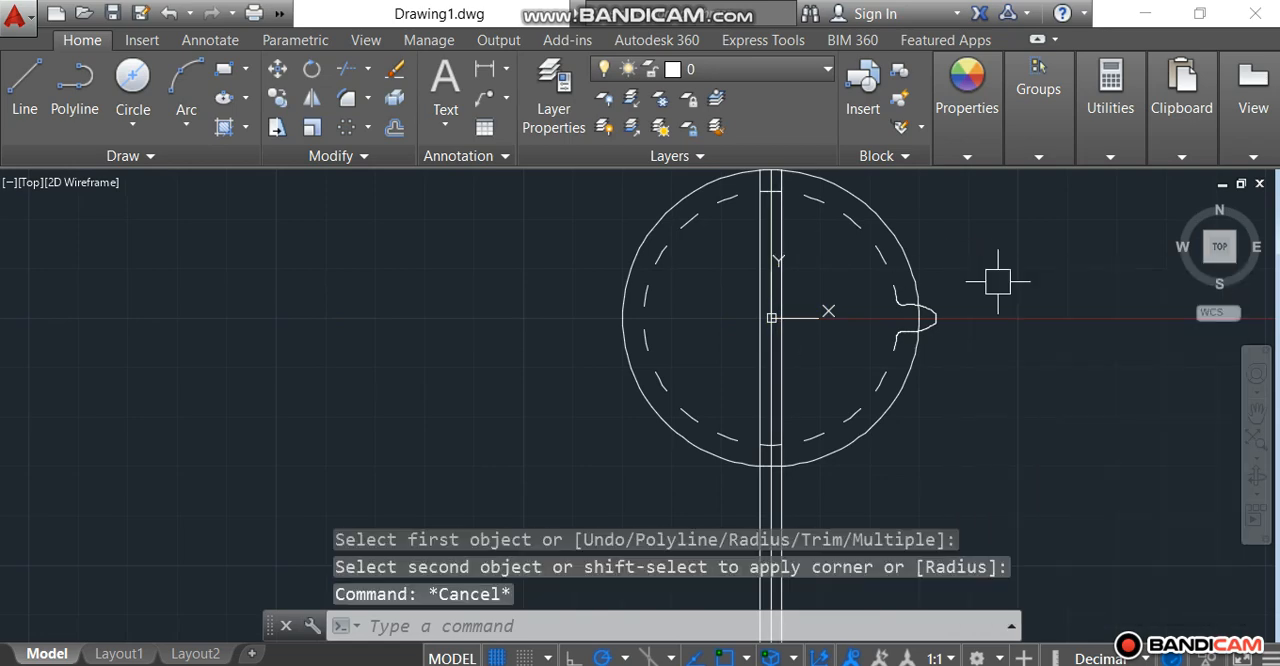
Step: Select all 18 arrayed root arcs around the circle and erase them, keeping the tooth outline and its fillets
scroll(843, 262, "up", 3)
scroll(840, 270, "down", 3)
scroll(766, 200, "up", 2)
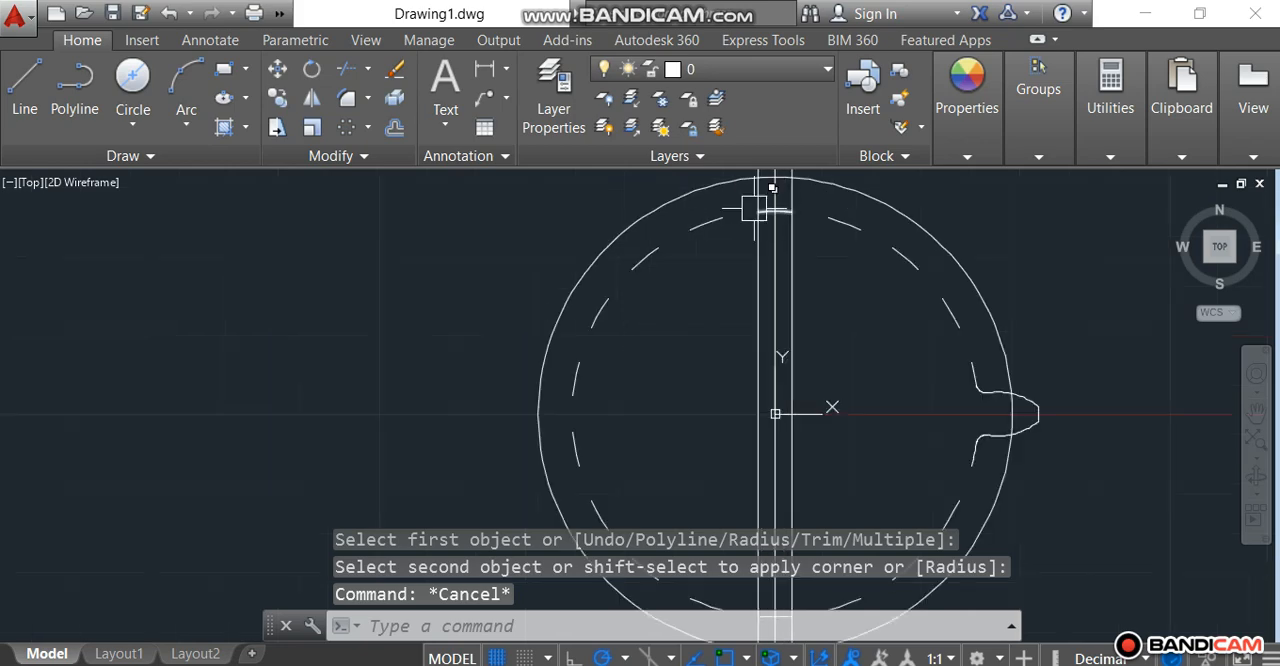
left_click(705, 222)
scroll(752, 197, "up", 2)
left_click(787, 212)
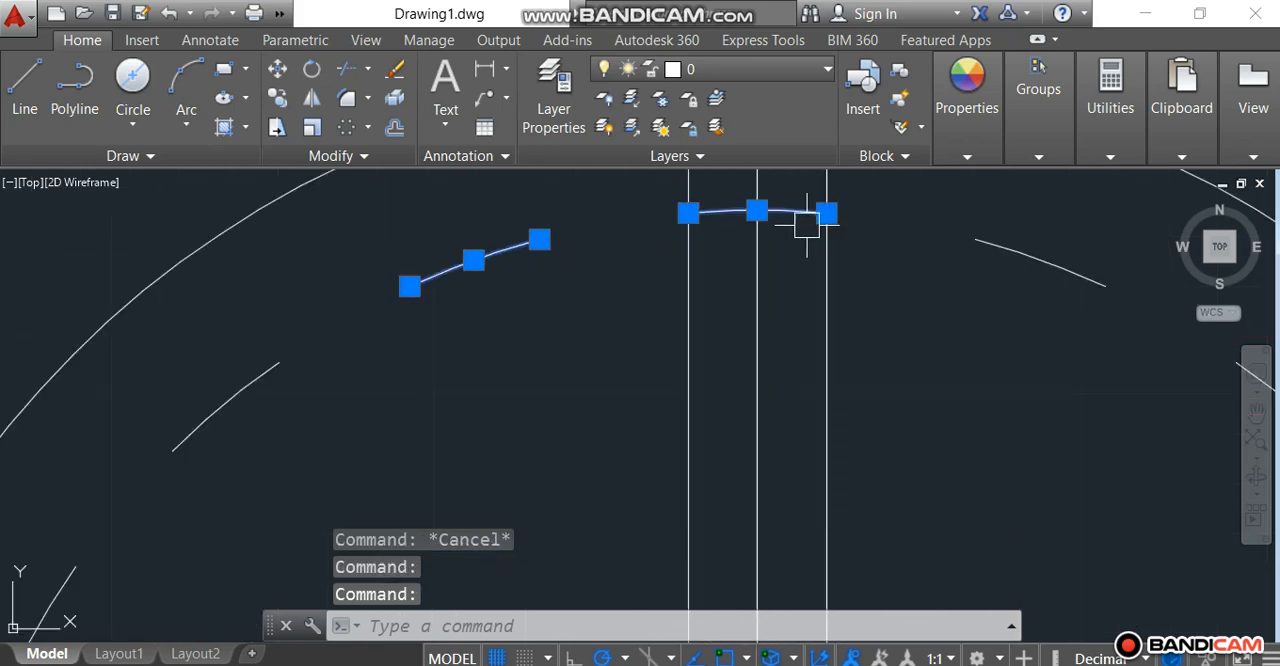
left_click(898, 242)
left_click(993, 296)
left_click(1063, 380)
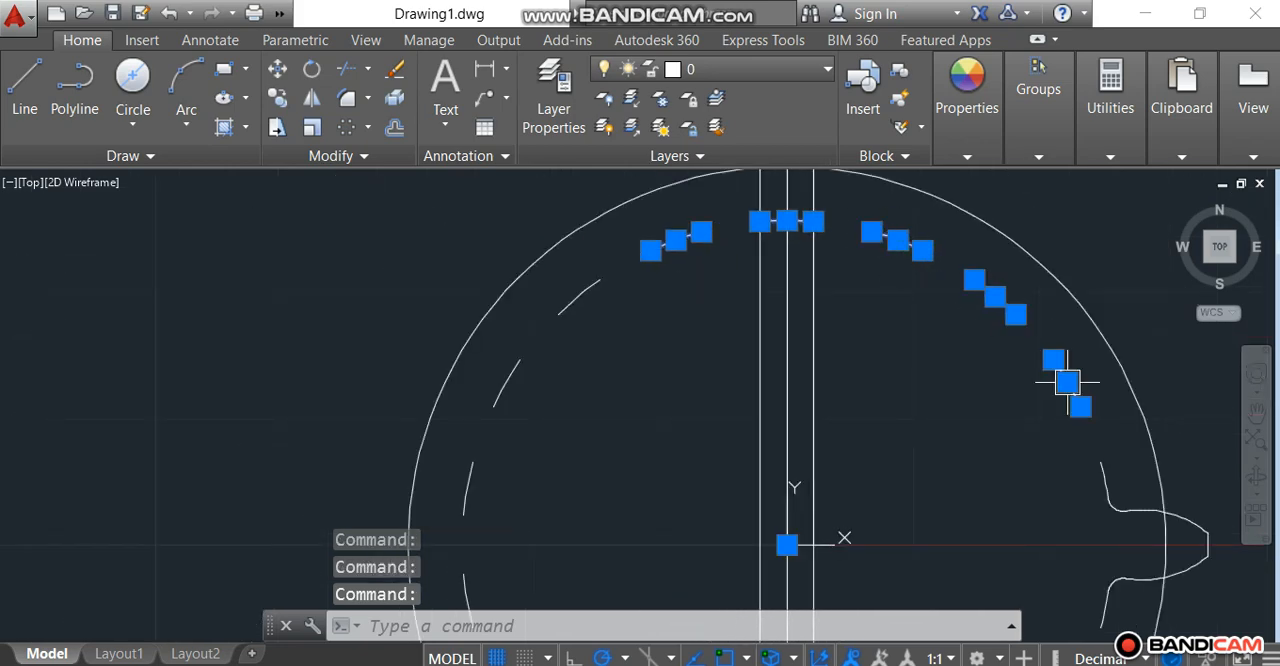
scroll(1090, 460, "up", 4)
left_click(1130, 505)
scroll(1071, 543, "down", 6)
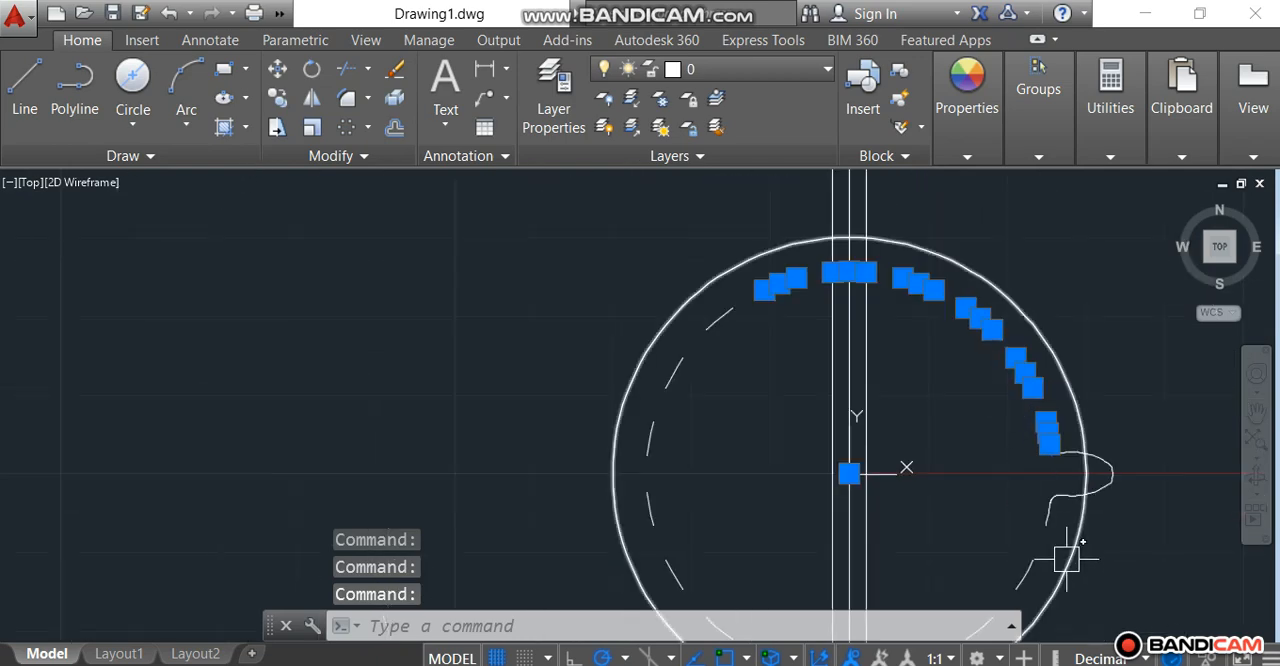
scroll(1048, 512, "up", 4)
left_click(1032, 490)
scroll(1029, 486, "down", 5)
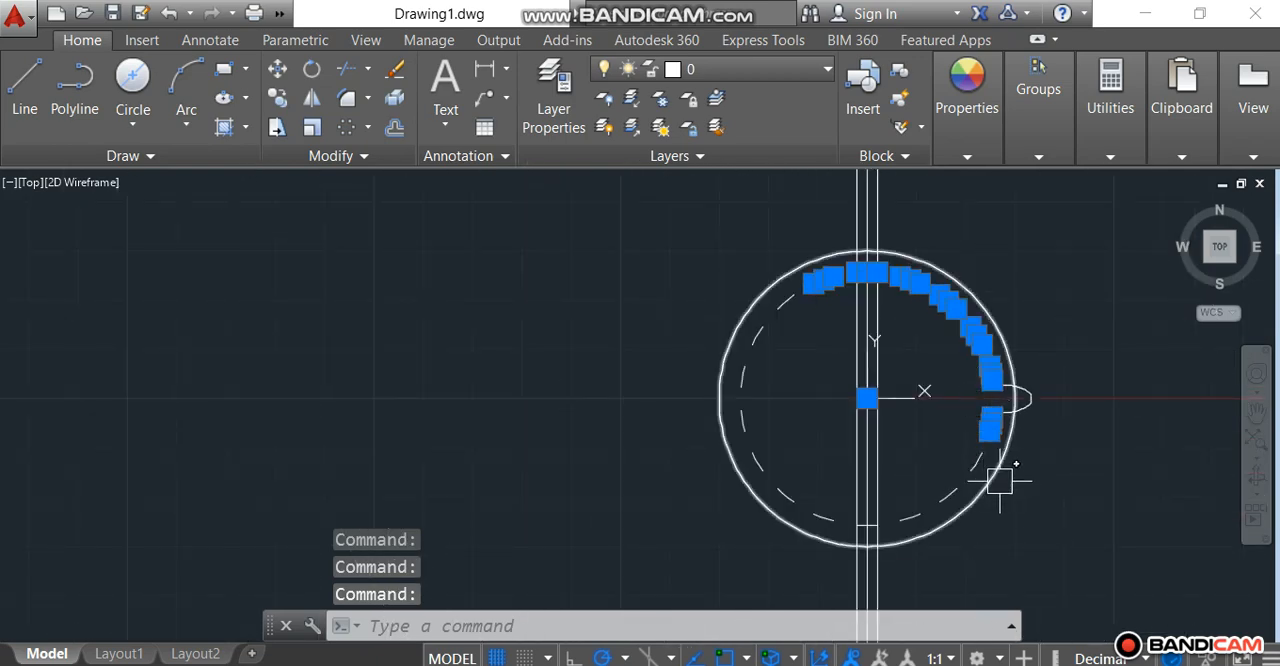
scroll(1000, 471, "up", 1)
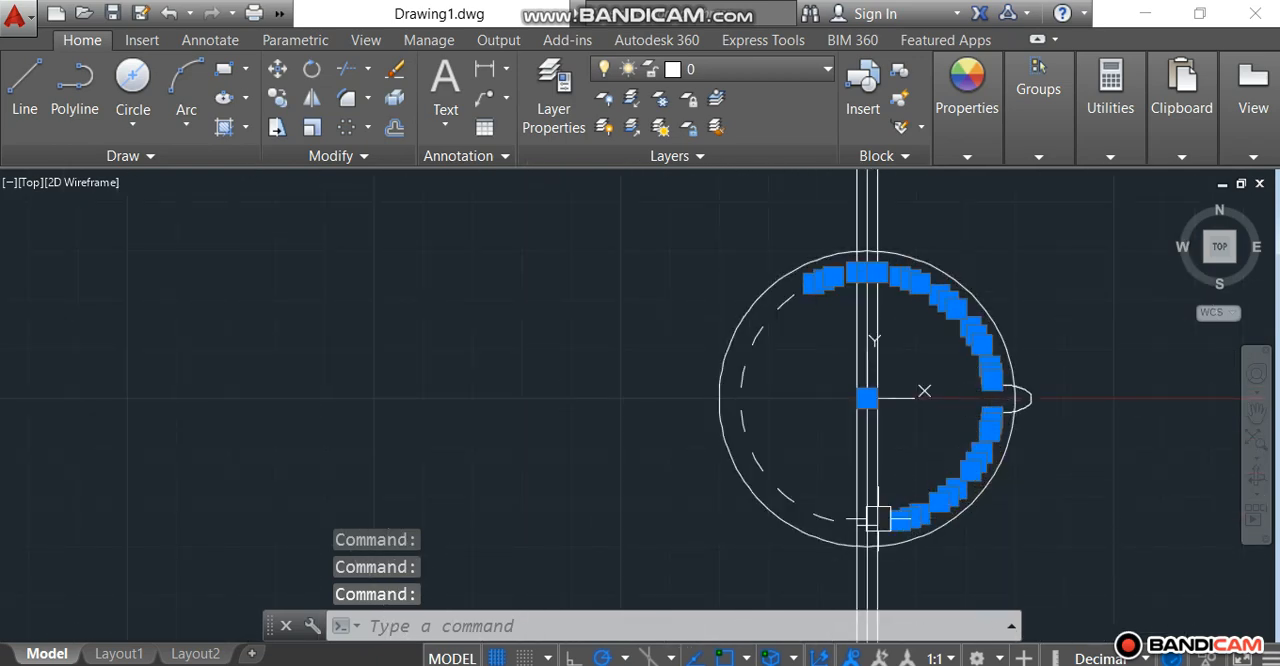
scroll(865, 522, "up", 5)
left_click(895, 531)
left_click(714, 509)
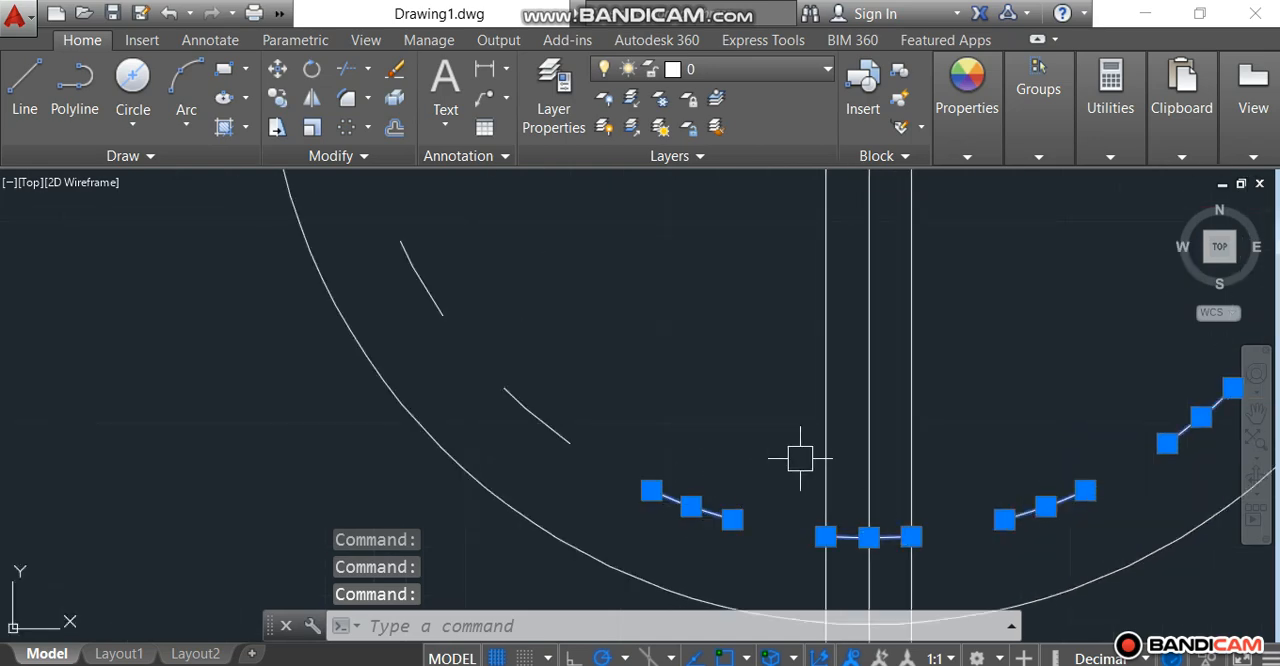
scroll(760, 445, "down", 5)
left_click(697, 437)
left_click(640, 377)
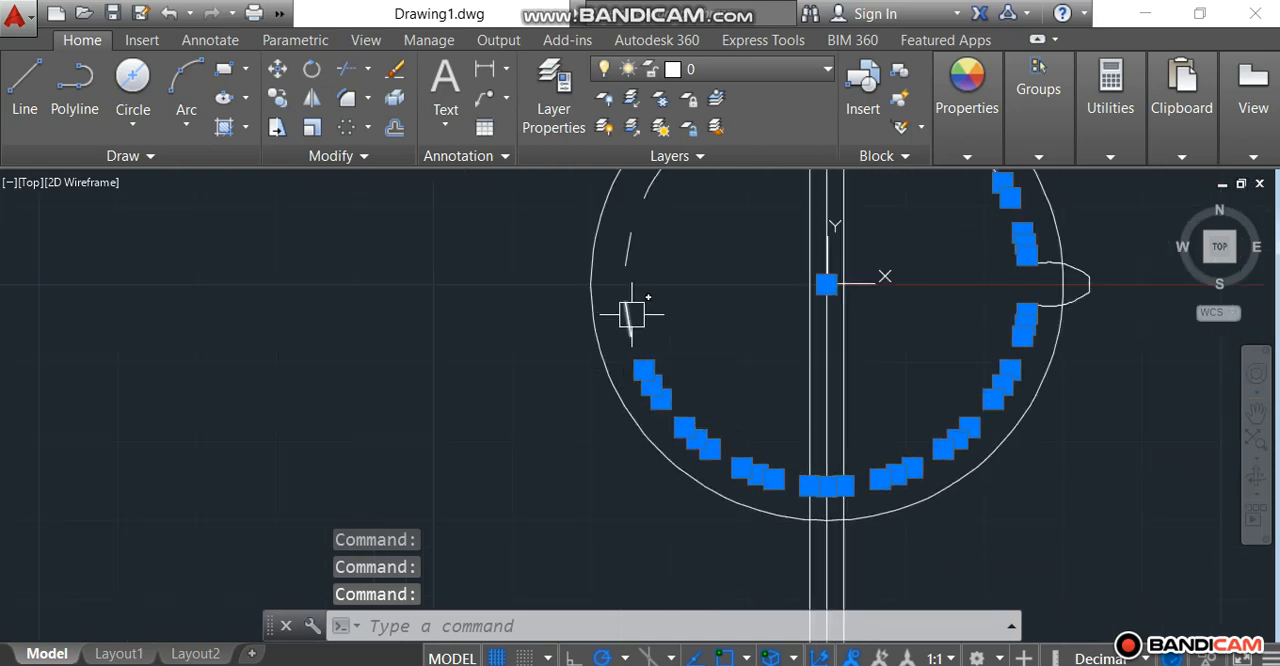
left_click(632, 302)
left_click(625, 255)
scroll(700, 365, "down", 5)
scroll(694, 296, "up", 4)
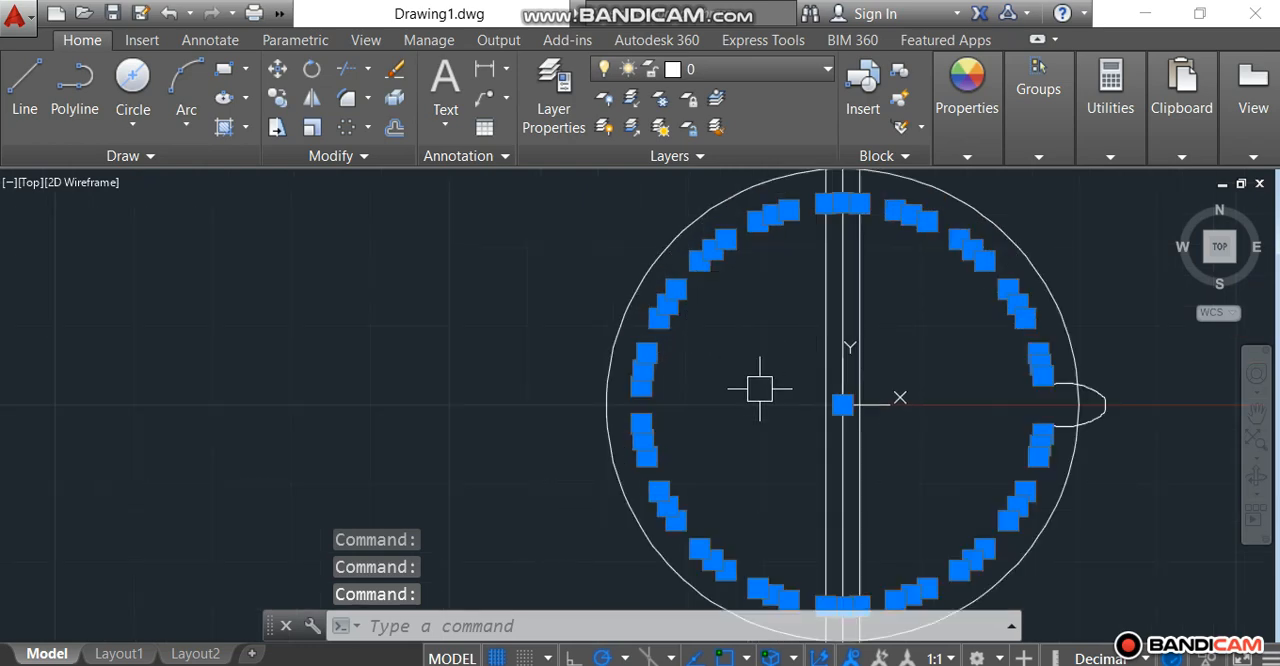
key("Delete")
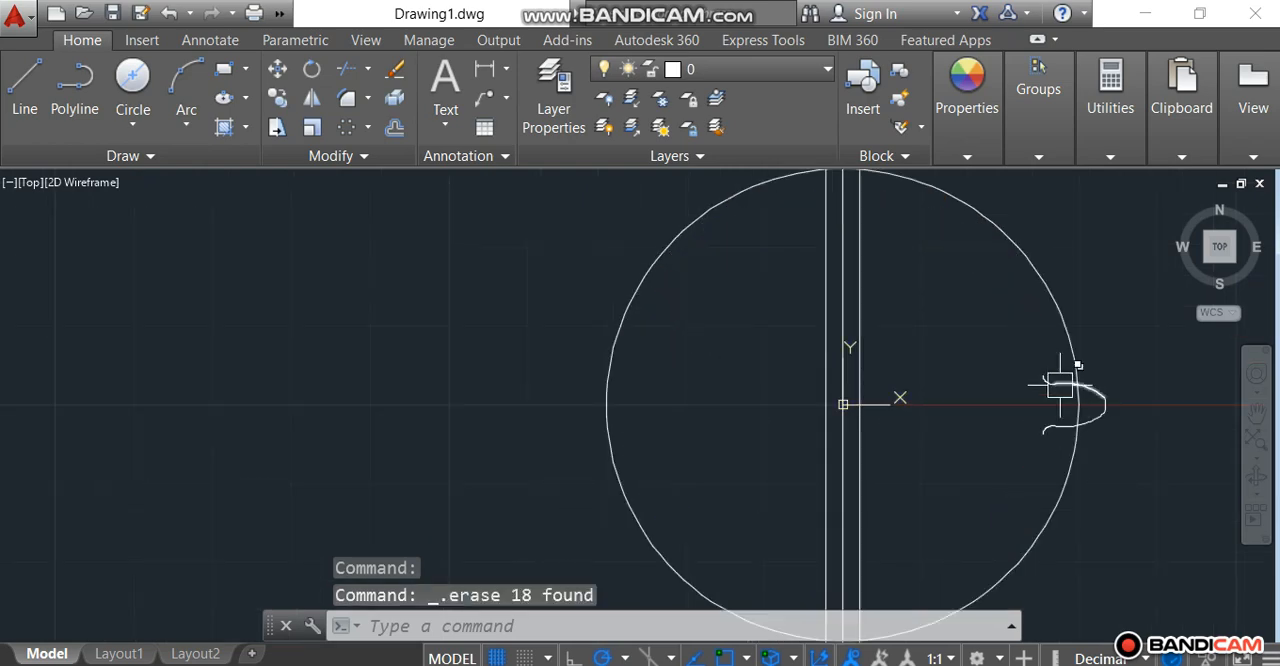
Step: Join the two fillets, the two flank arcs and the tip segment of the tooth into a single polyline
scroll(1068, 397, "up", 4)
left_click(1014, 351)
left_click(1043, 366)
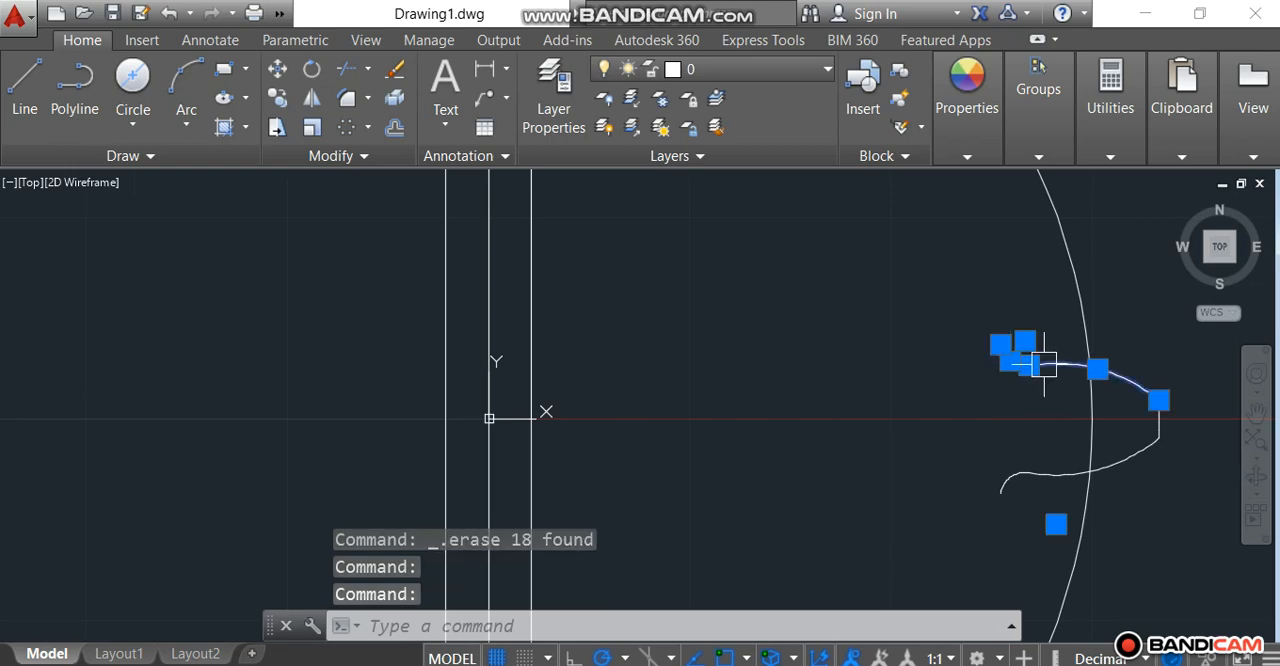
left_click(1157, 425)
left_click(1128, 457)
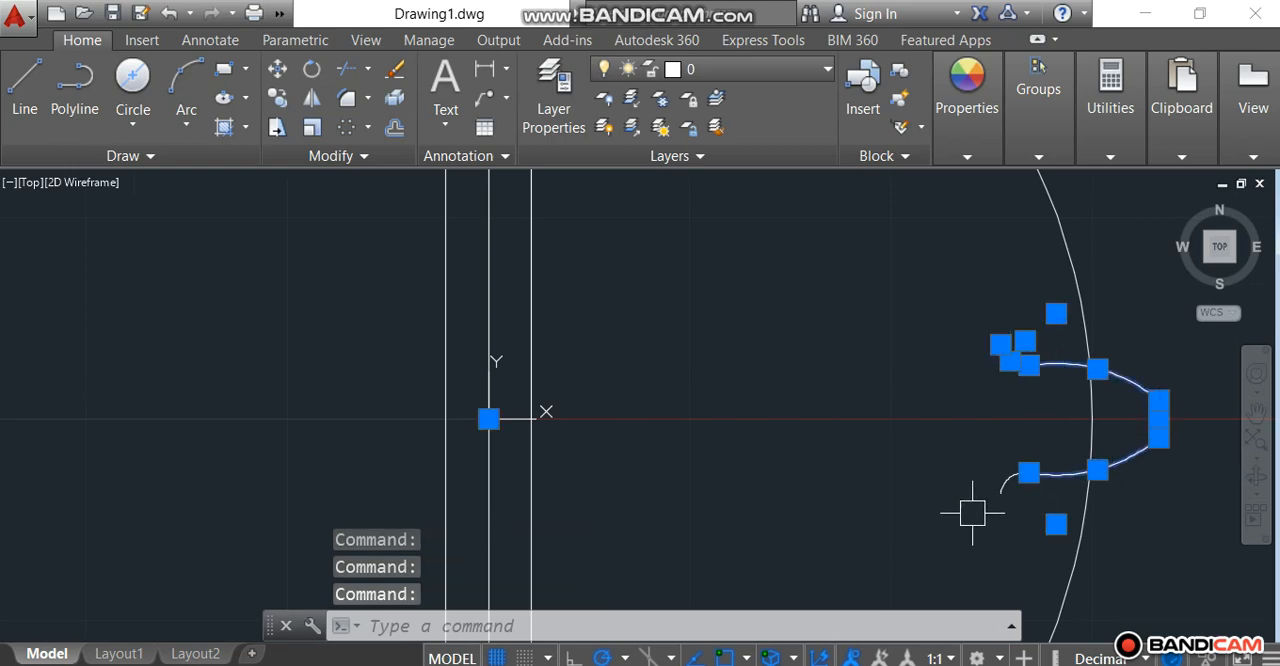
left_click(992, 485)
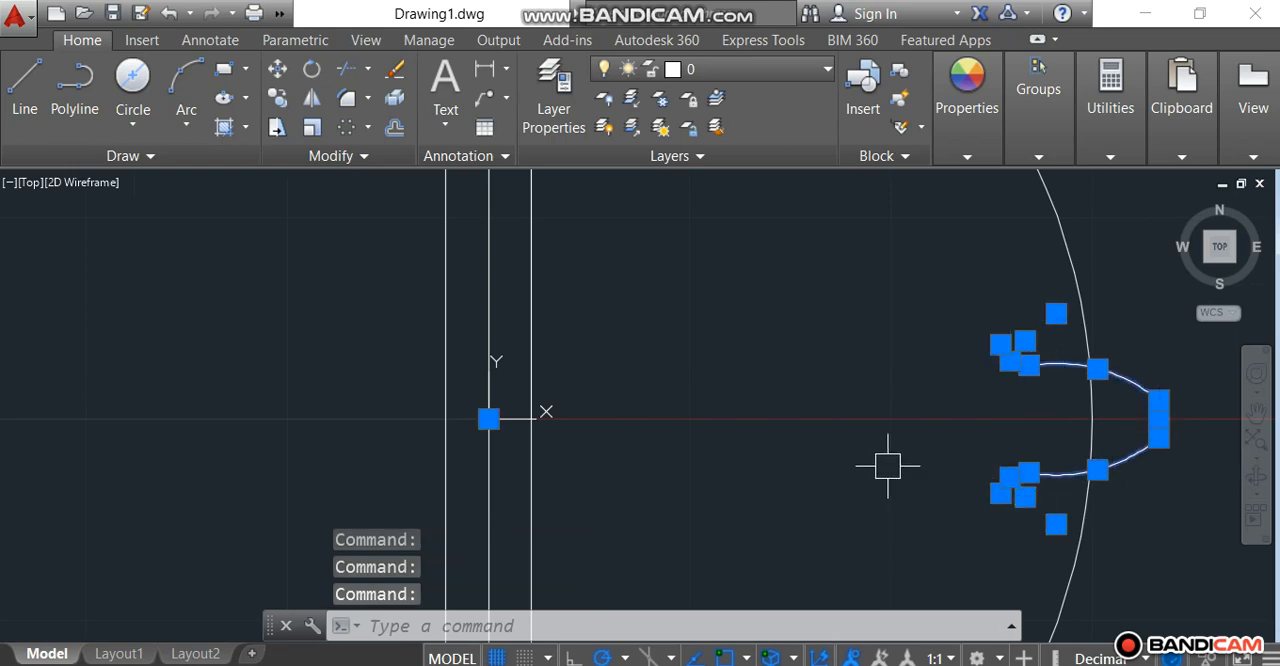
type("J")
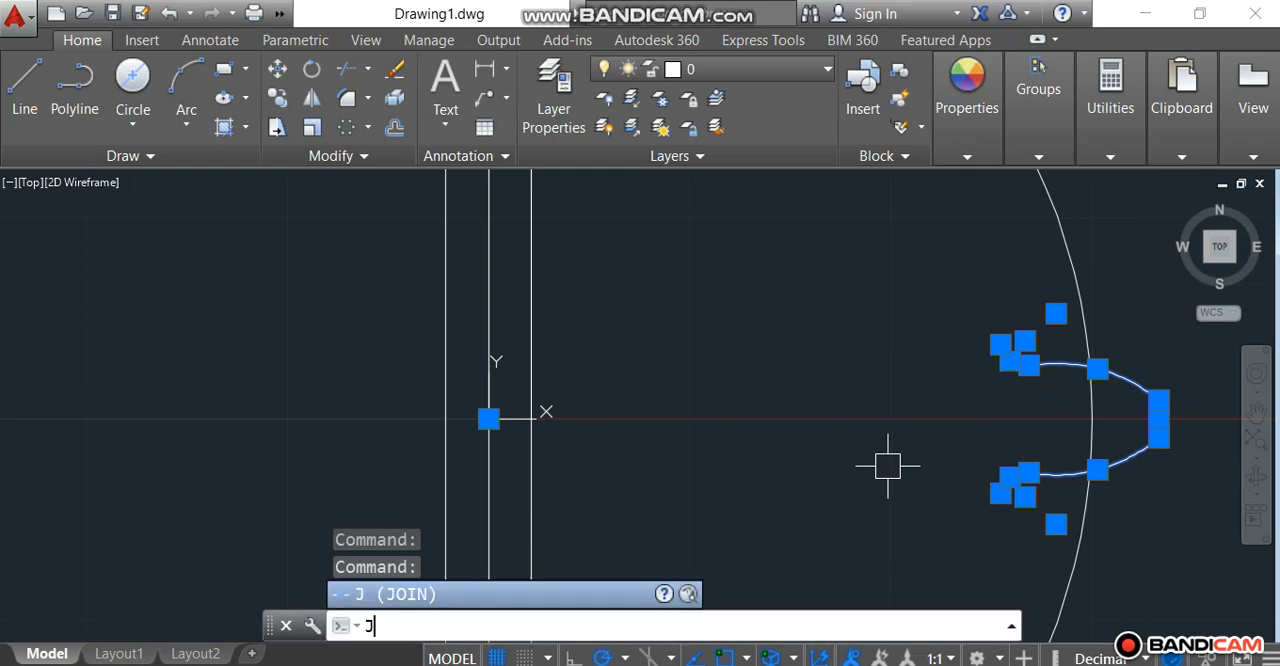
key("Return")
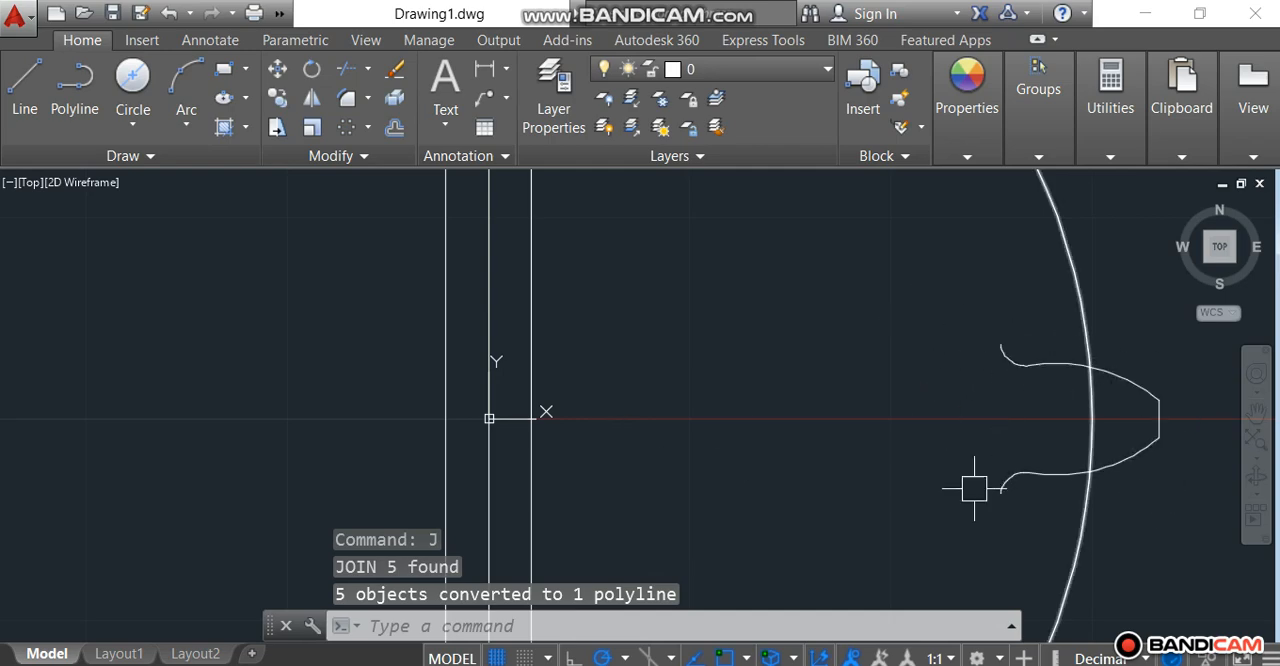
Step: Create a full 360-degree polar array of the joined tooth around the circle's center with 18 items
scroll(828, 395, "down", 4)
scroll(828, 390, "down", 2)
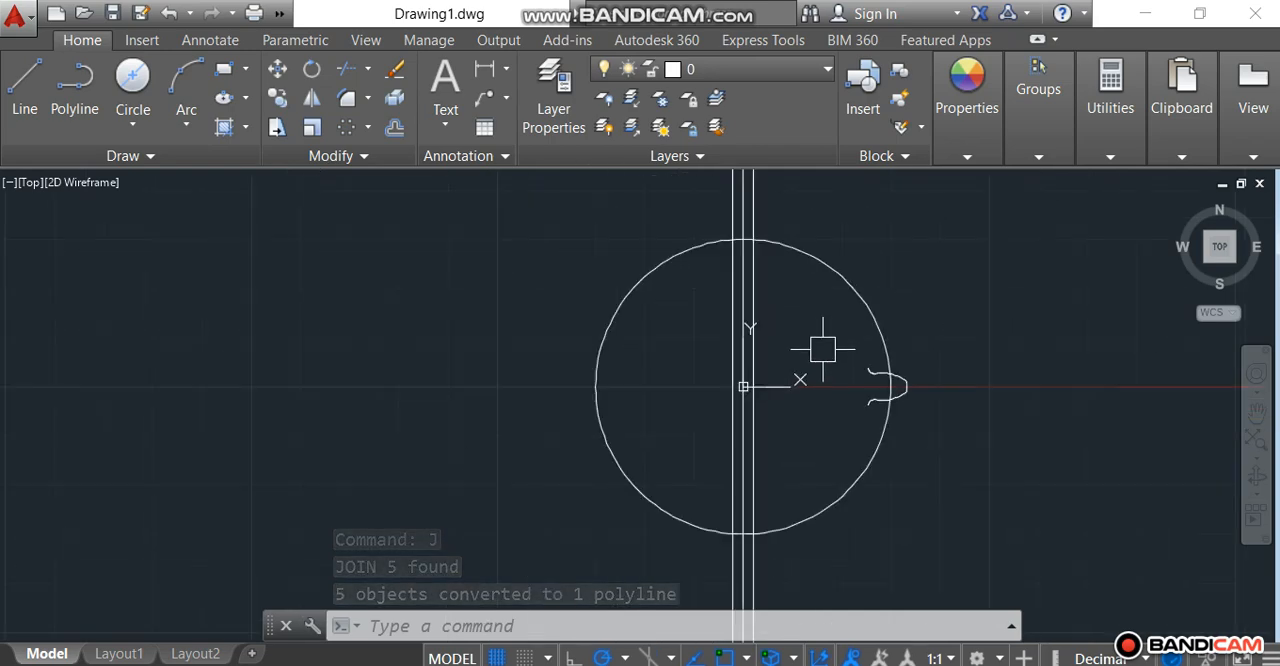
left_click(349, 131)
scroll(843, 372, "up", 4)
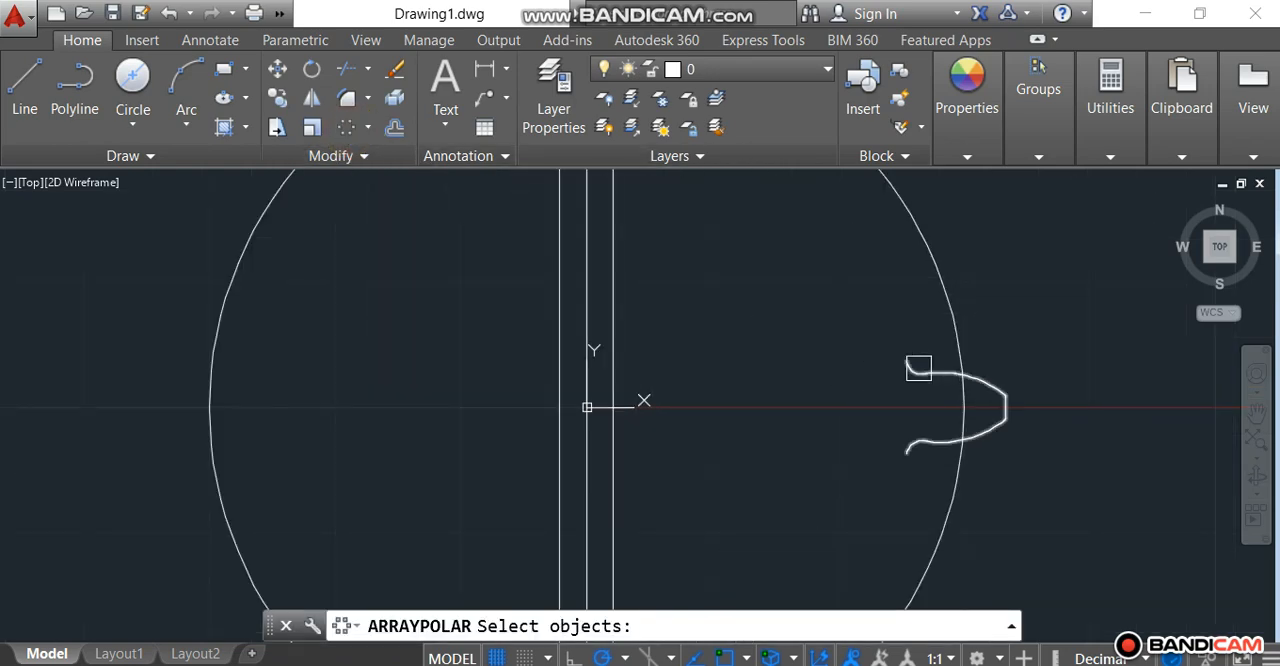
left_click(918, 368)
key("Return")
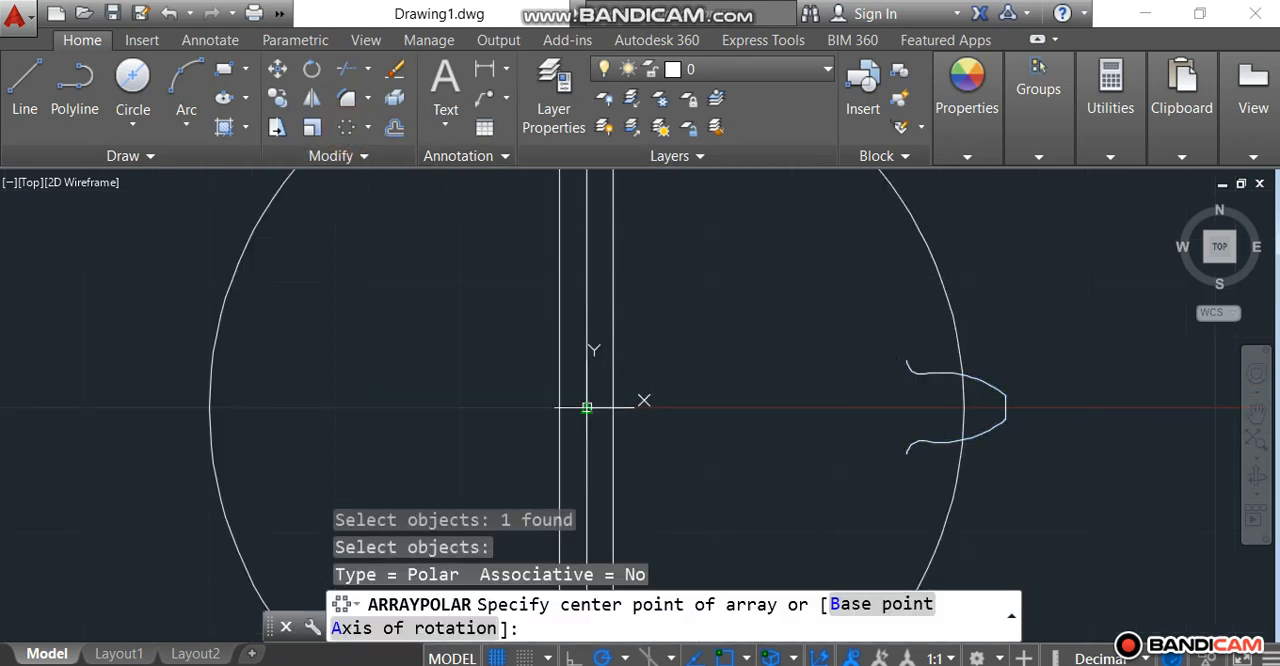
left_click(587, 407)
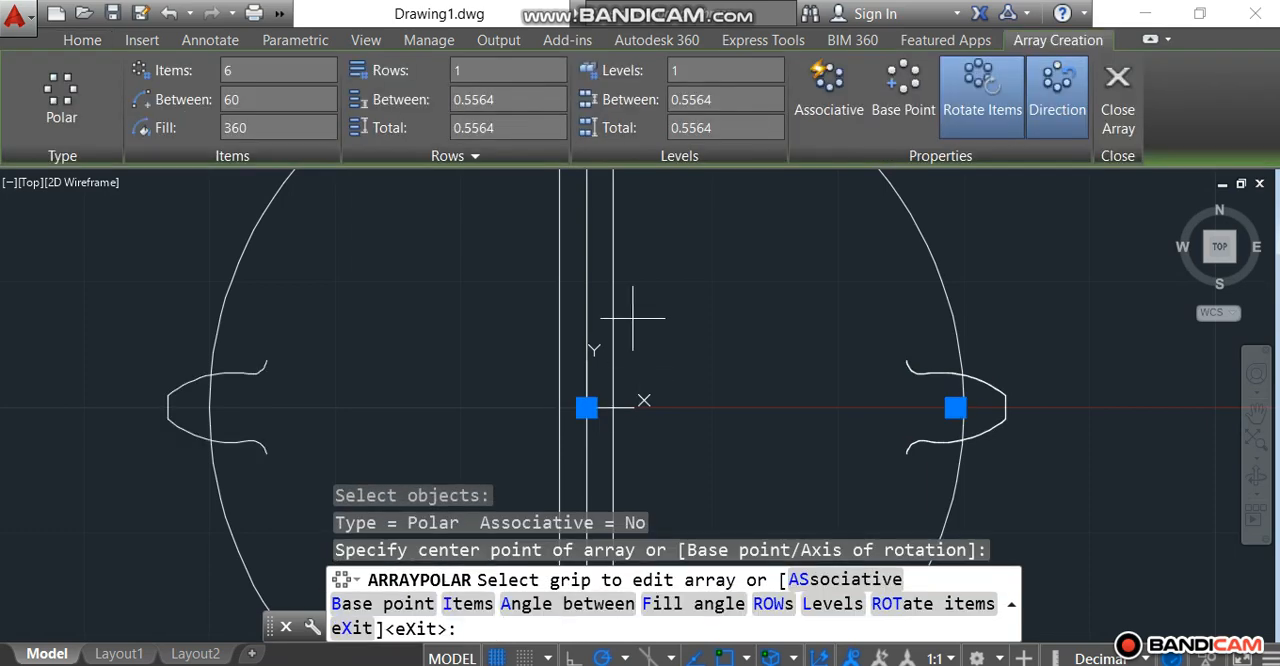
left_click(249, 70)
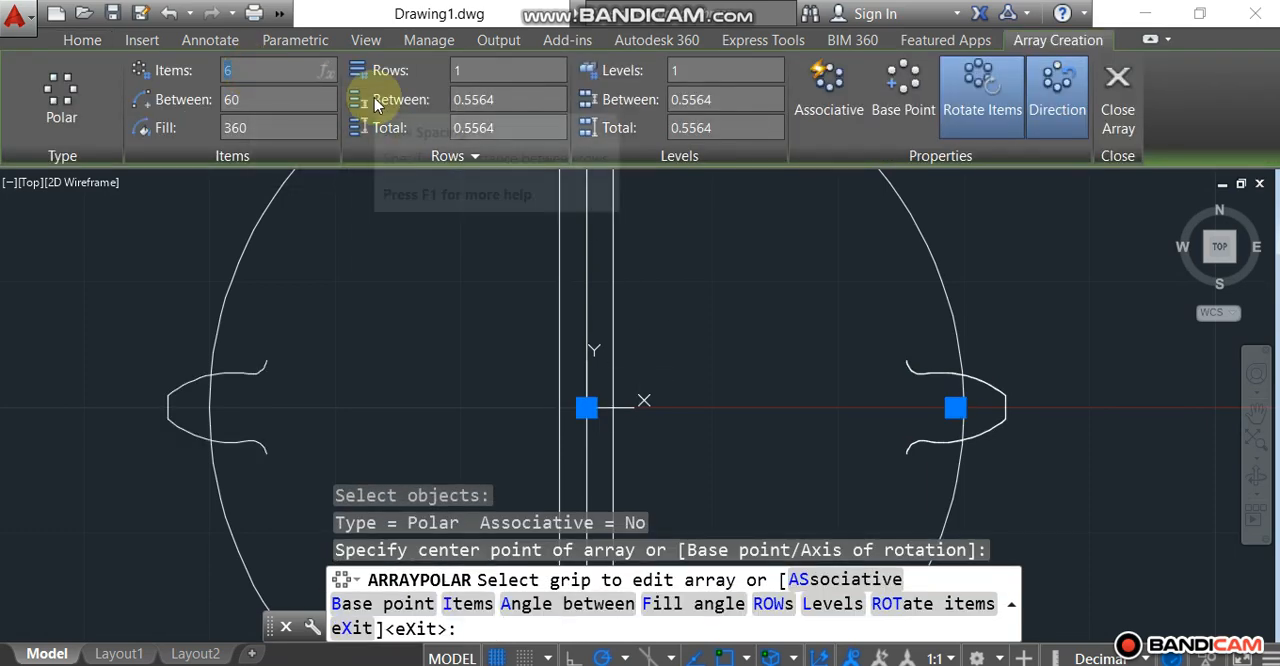
type("18")
key("Return")
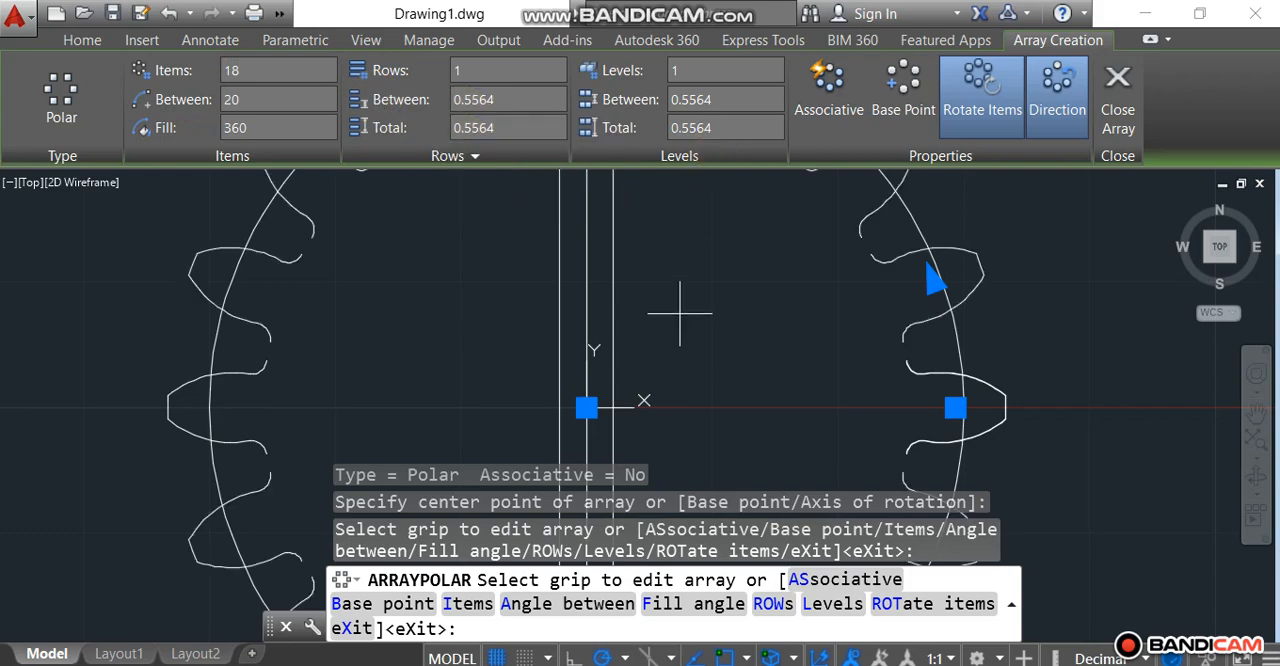
scroll(680, 318, "down", 4)
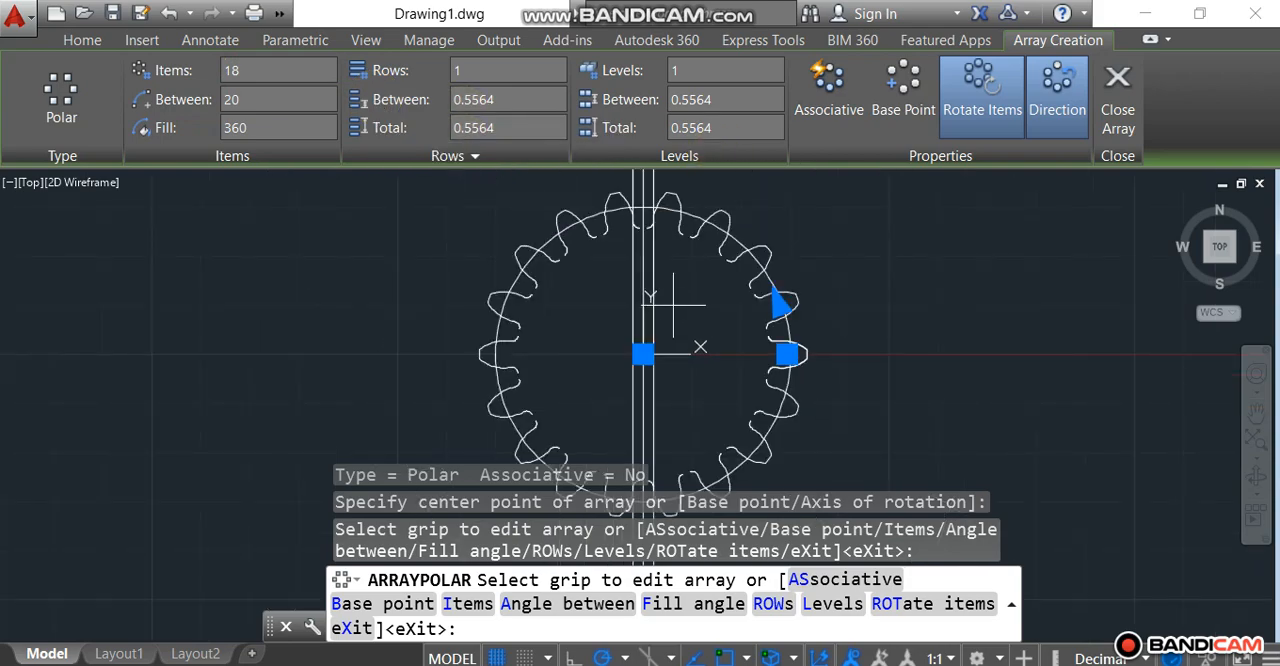
key("Escape")
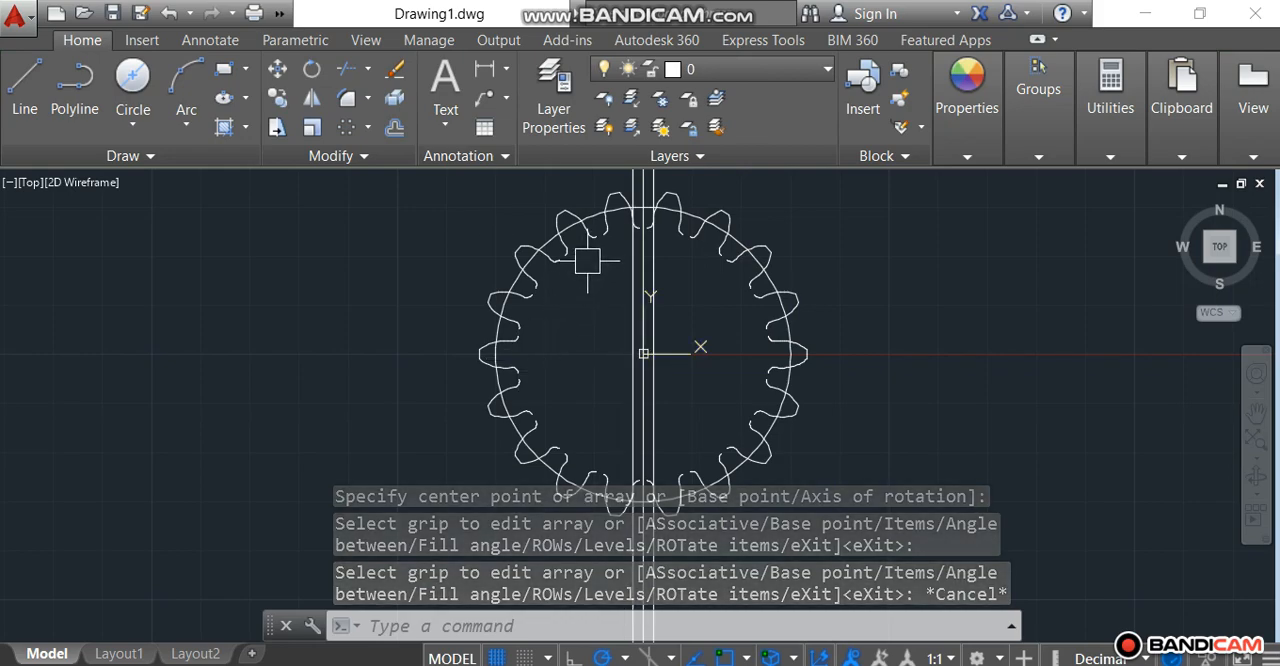
Step: Bridge the gap between the two uppermost teeth at the root with a tangent blend curve
scroll(610, 265, "down", 2)
scroll(626, 247, "up", 5)
scroll(626, 247, "up", 5)
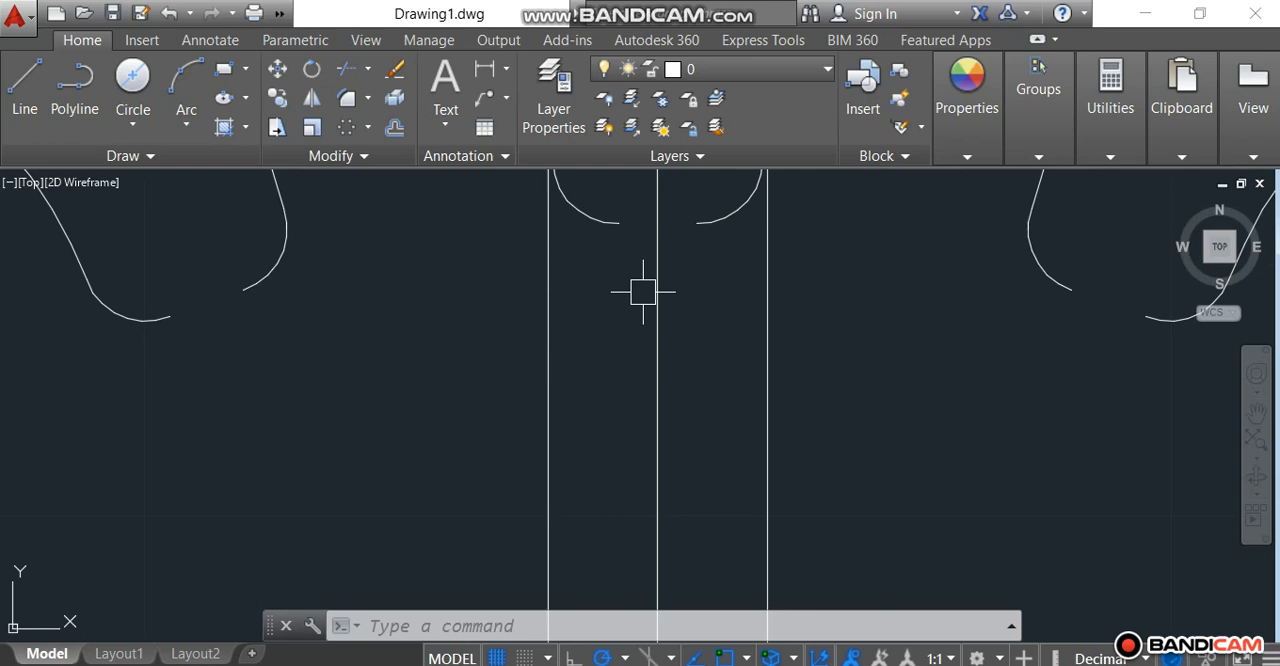
left_click(367, 101)
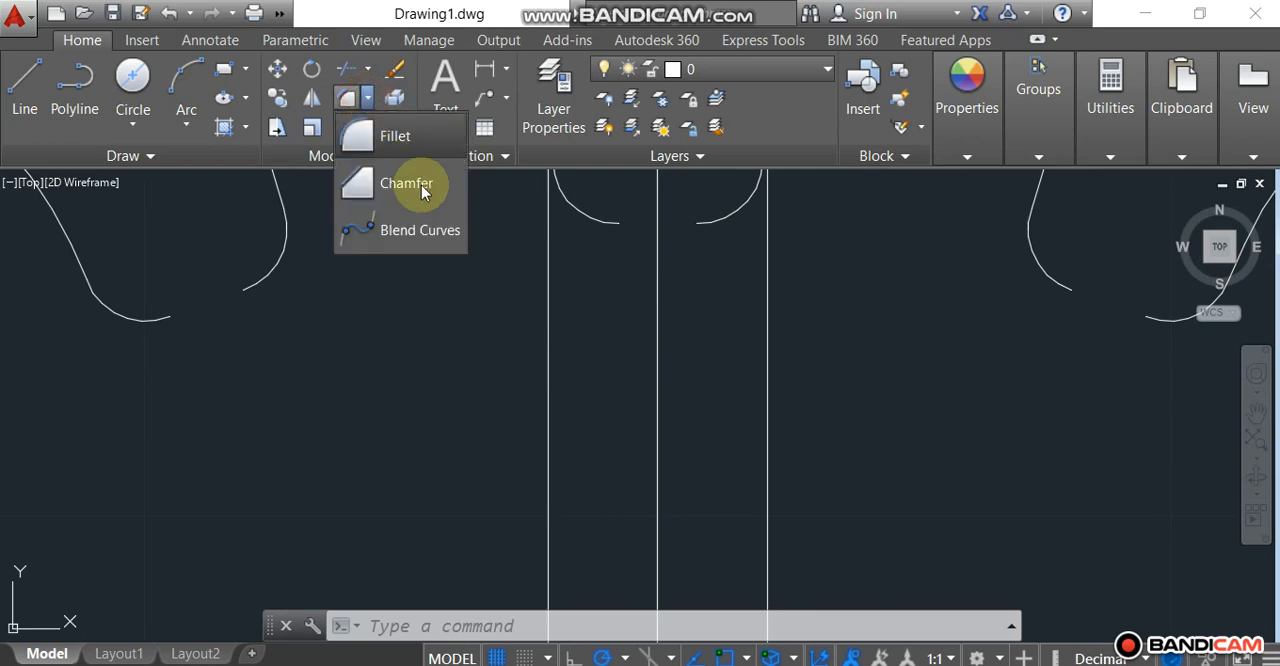
left_click(430, 240)
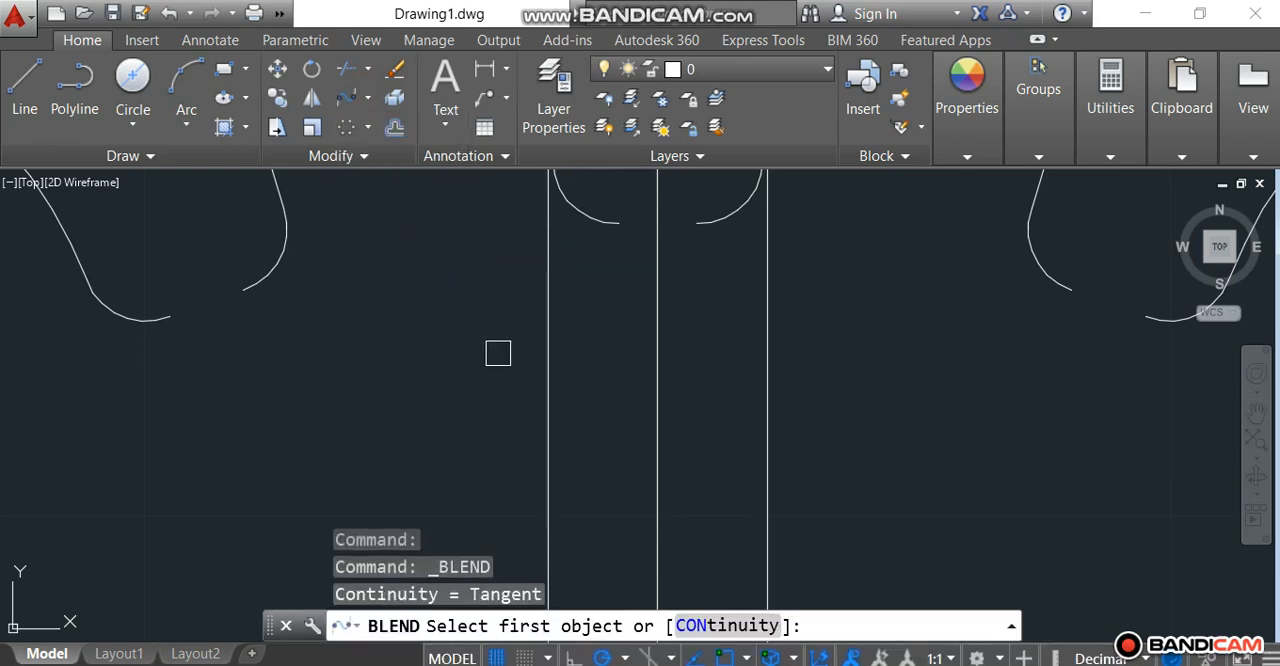
left_click(621, 227)
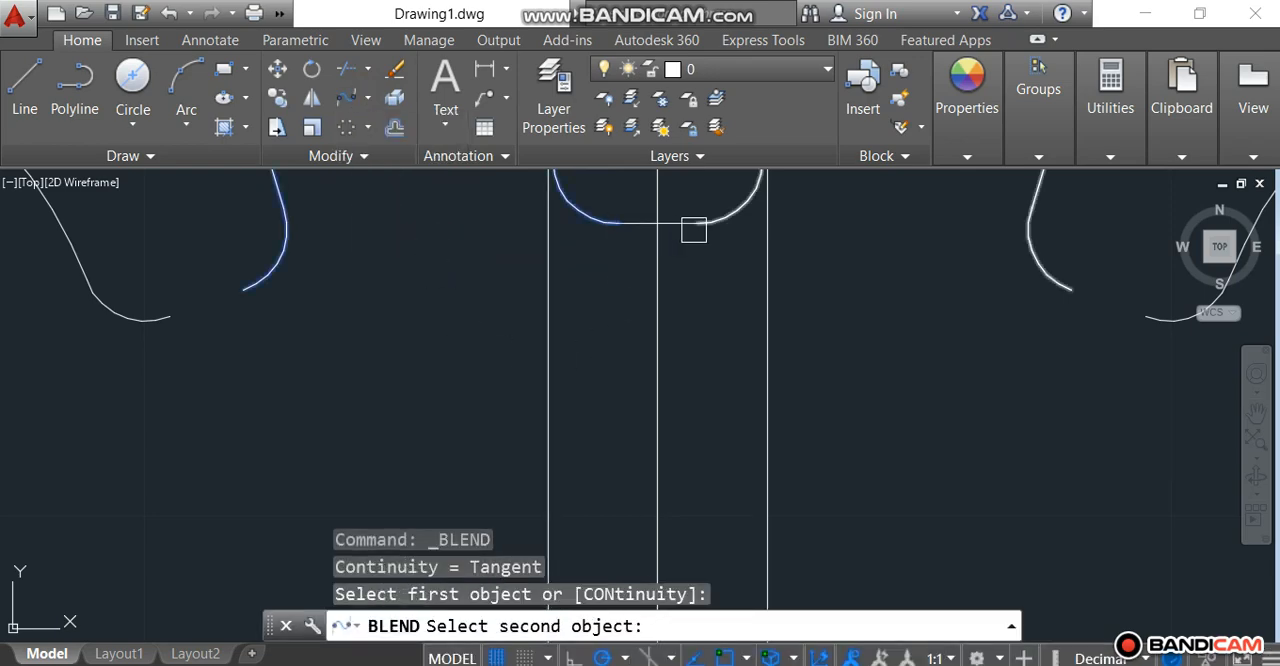
left_click(692, 227)
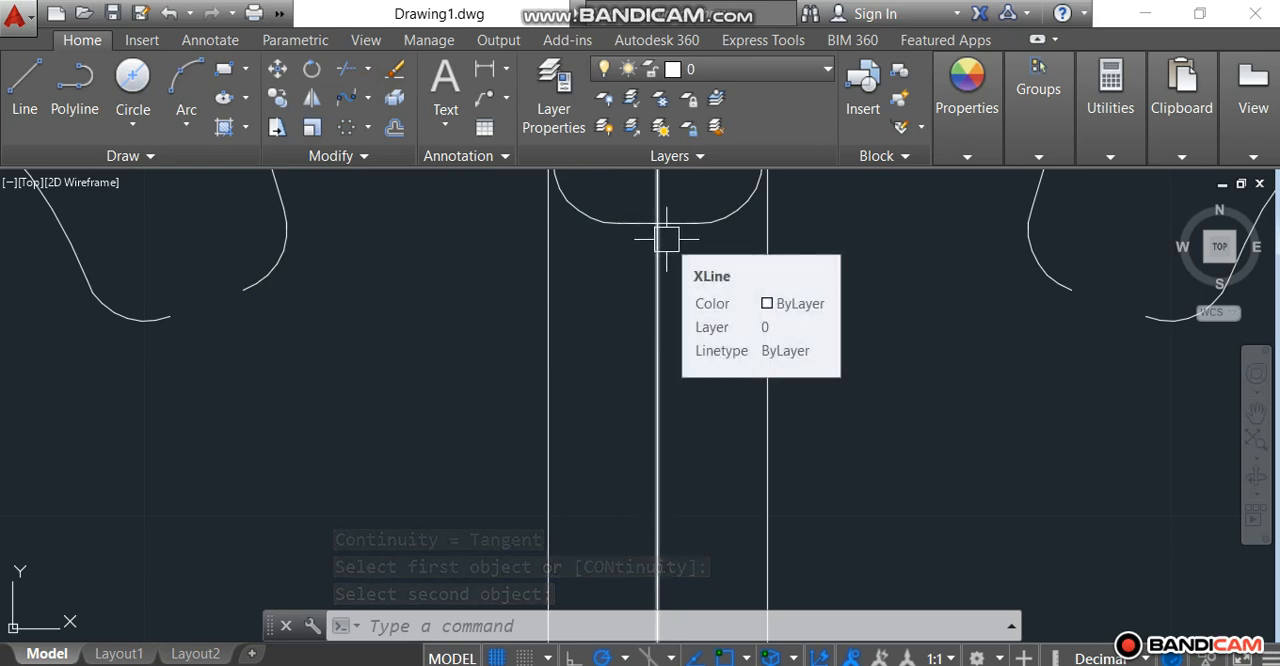
key("Escape")
Step: Convert the blend spline at the tooth root into a polyline with a precision of 10
scroll(663, 237, "up", 3)
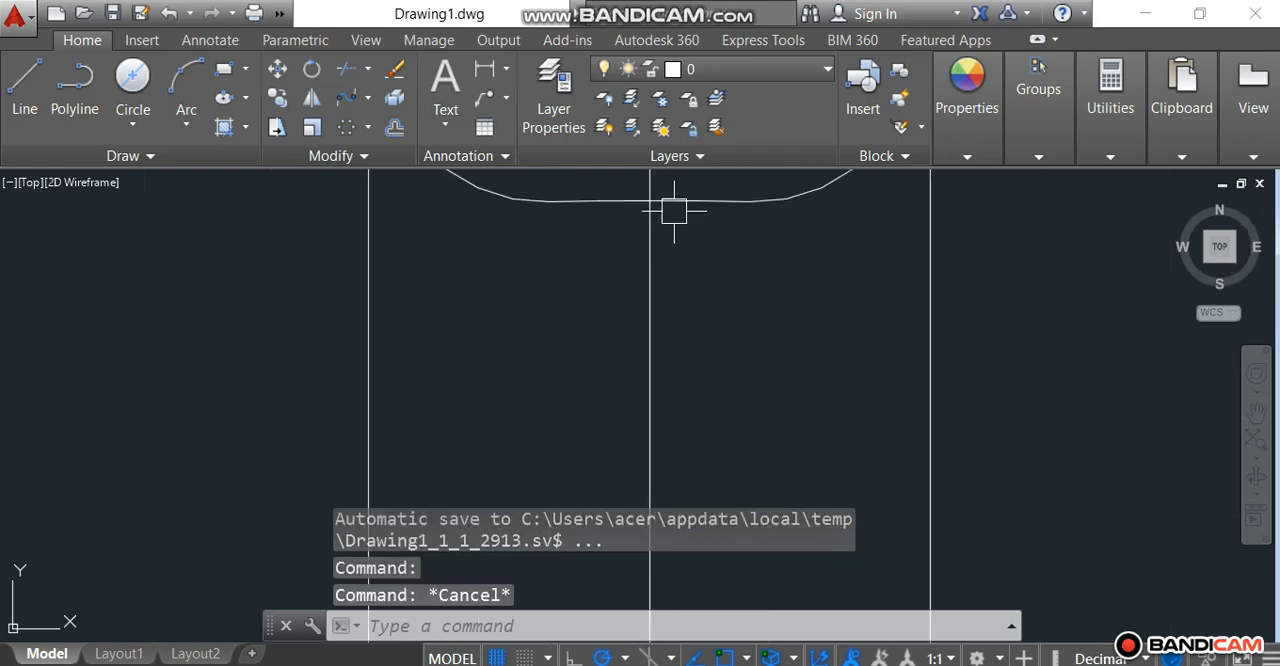
double_click(616, 201)
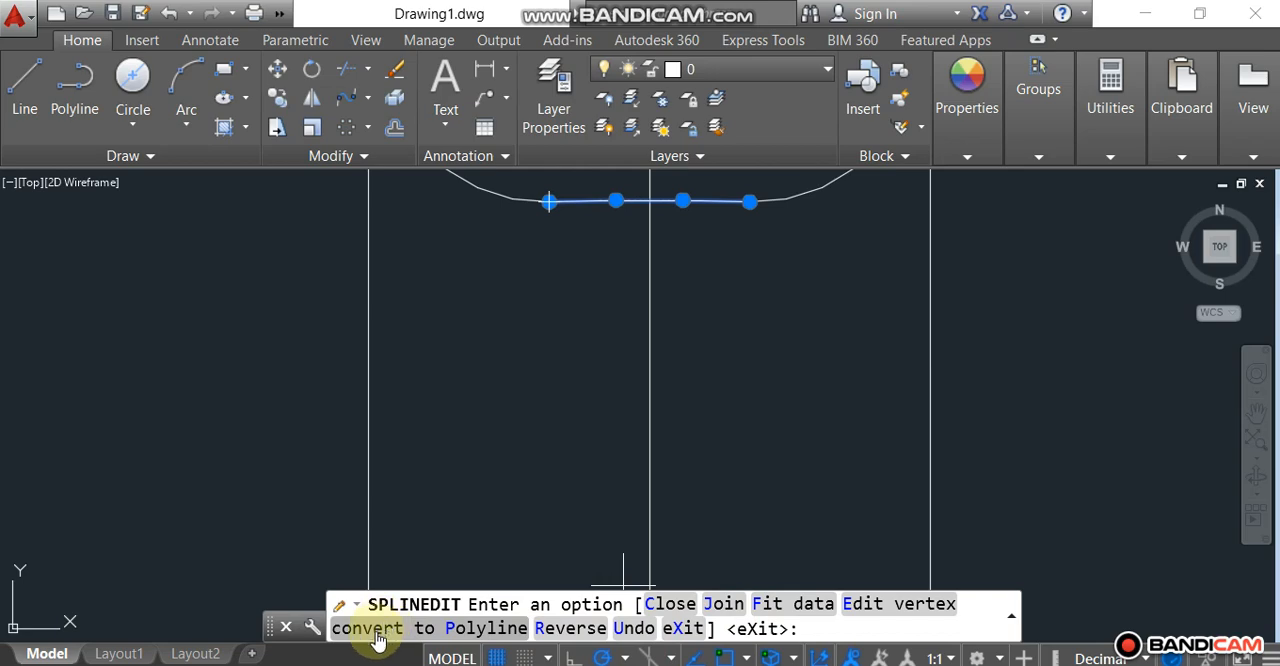
left_click(486, 628)
key("Return")
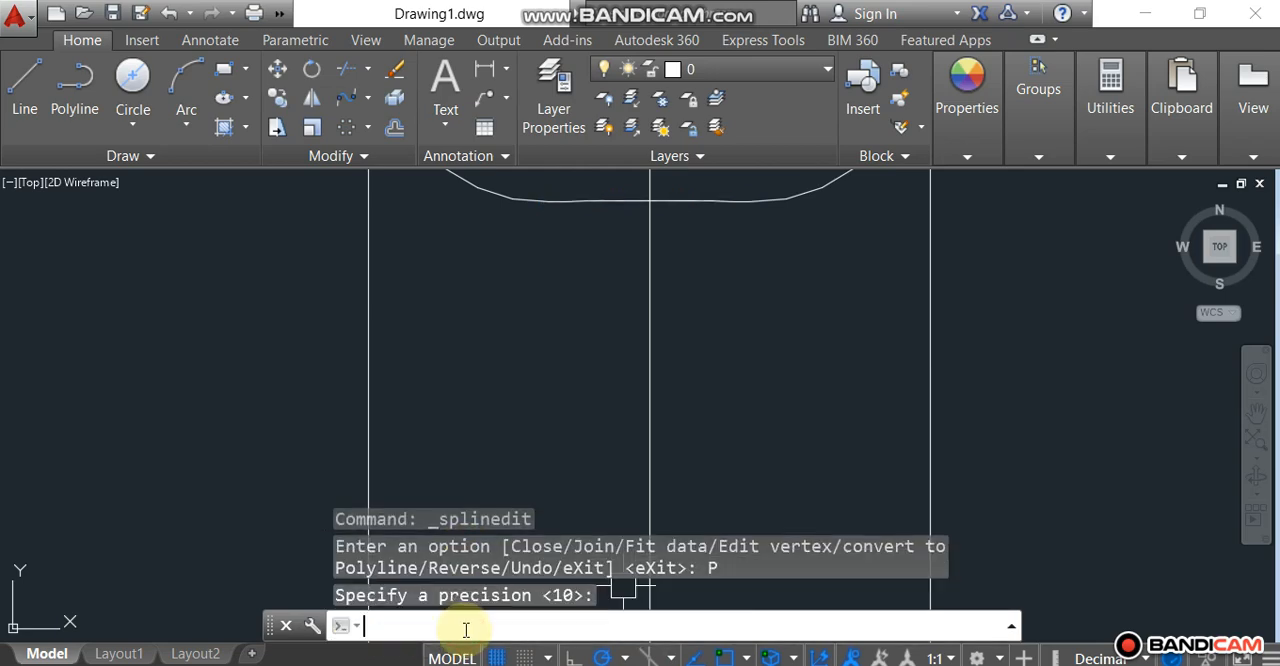
scroll(593, 350, "down", 4)
scroll(595, 325, "up", 4)
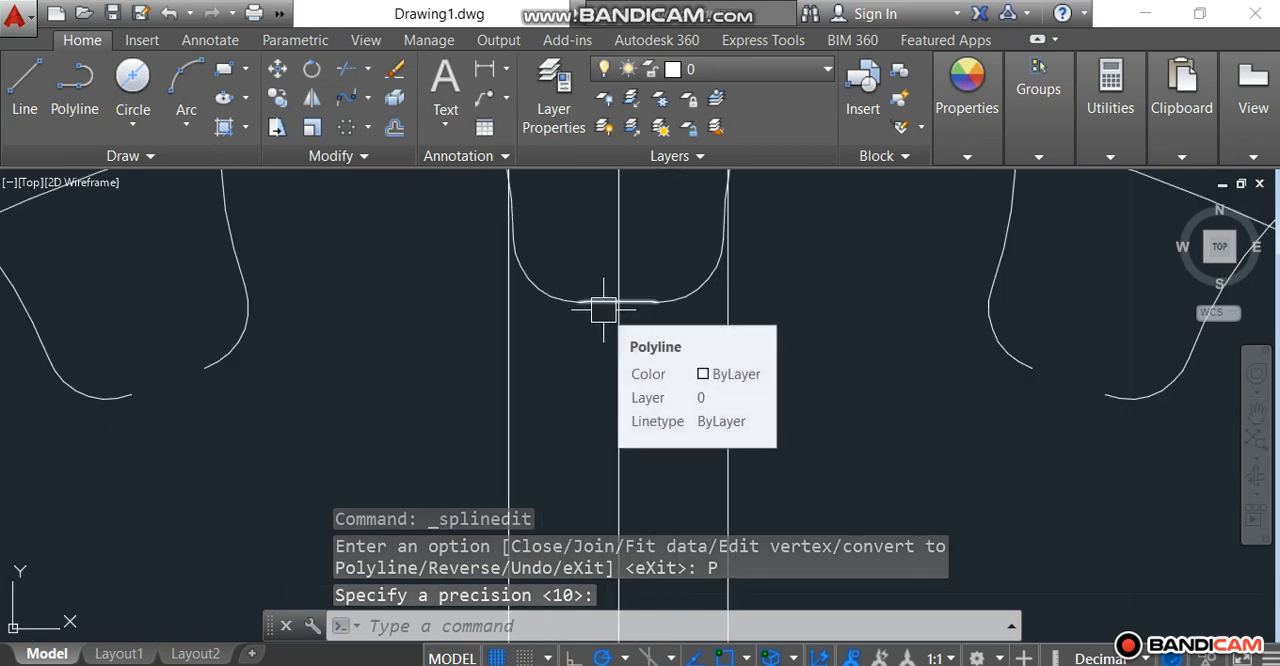
Step: Polar-array the root connecting polyline around the gear center with 18 items over 360 degrees
scroll(598, 305, "down", 4)
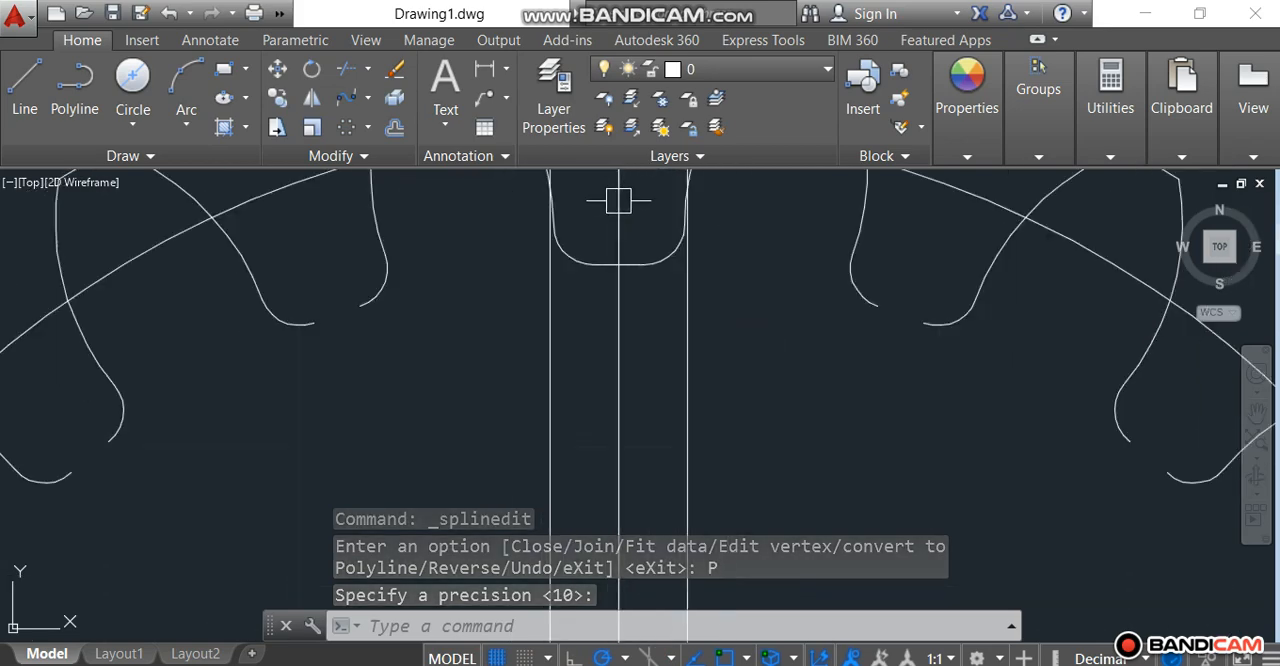
left_click(345, 127)
scroll(657, 241, "up", 4)
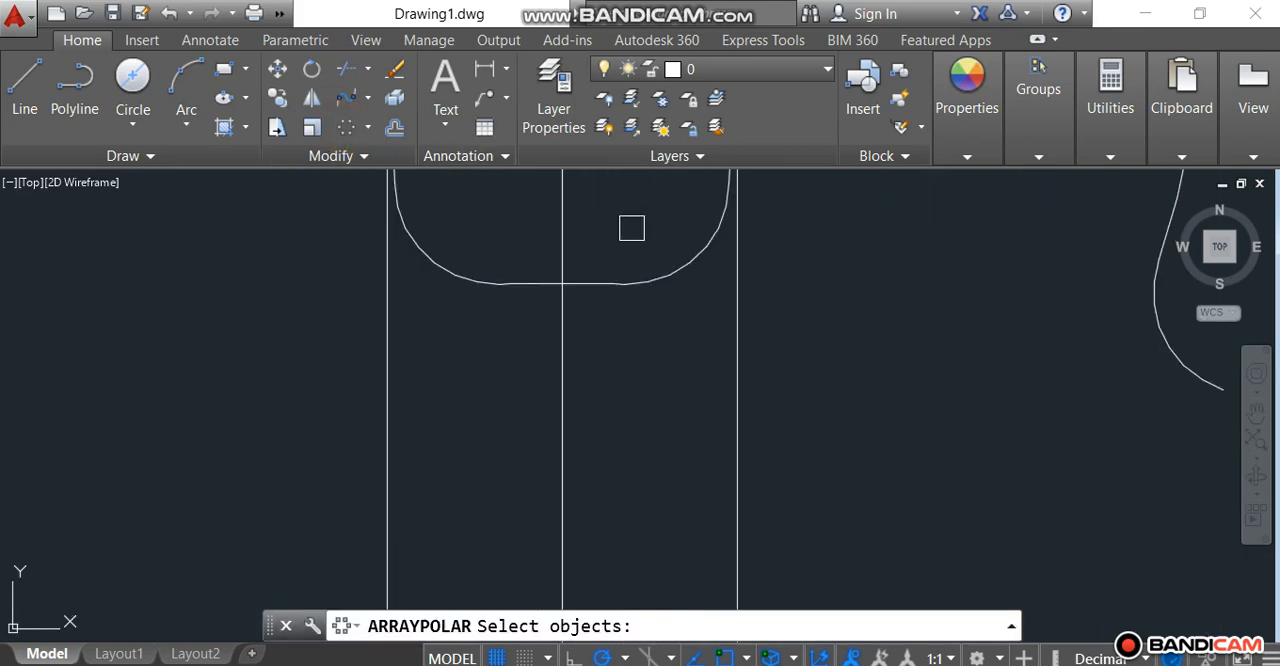
left_click(600, 284)
scroll(600, 284, "down", 5)
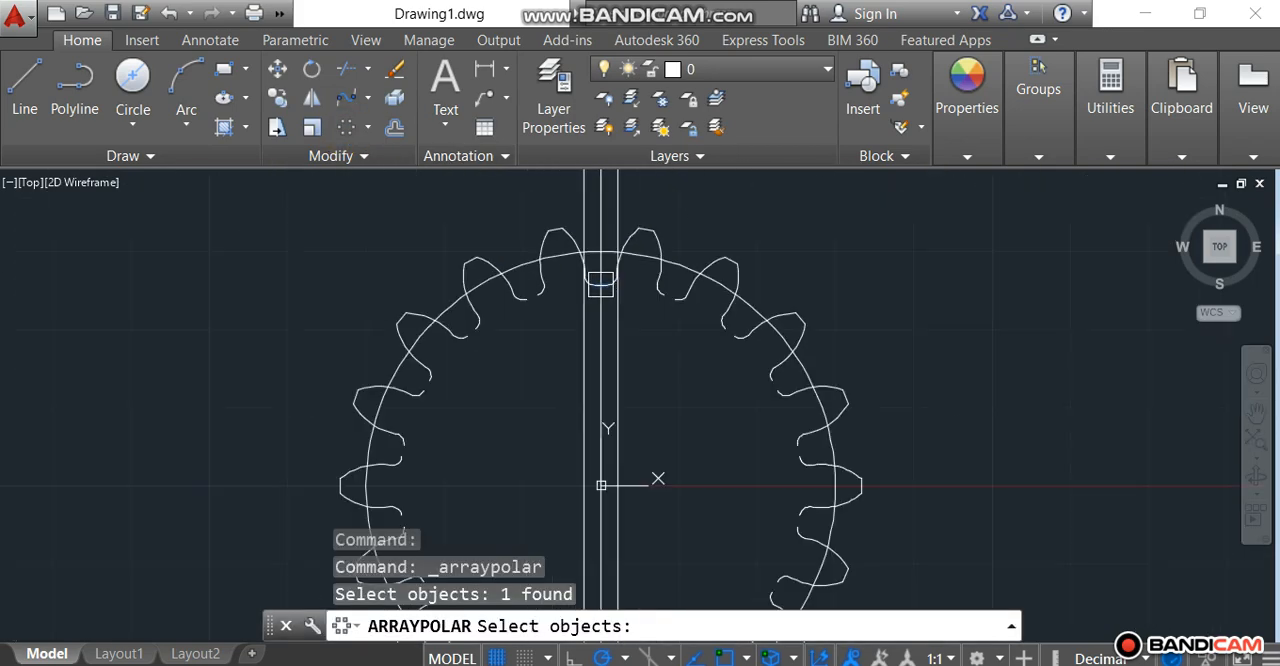
key("Return")
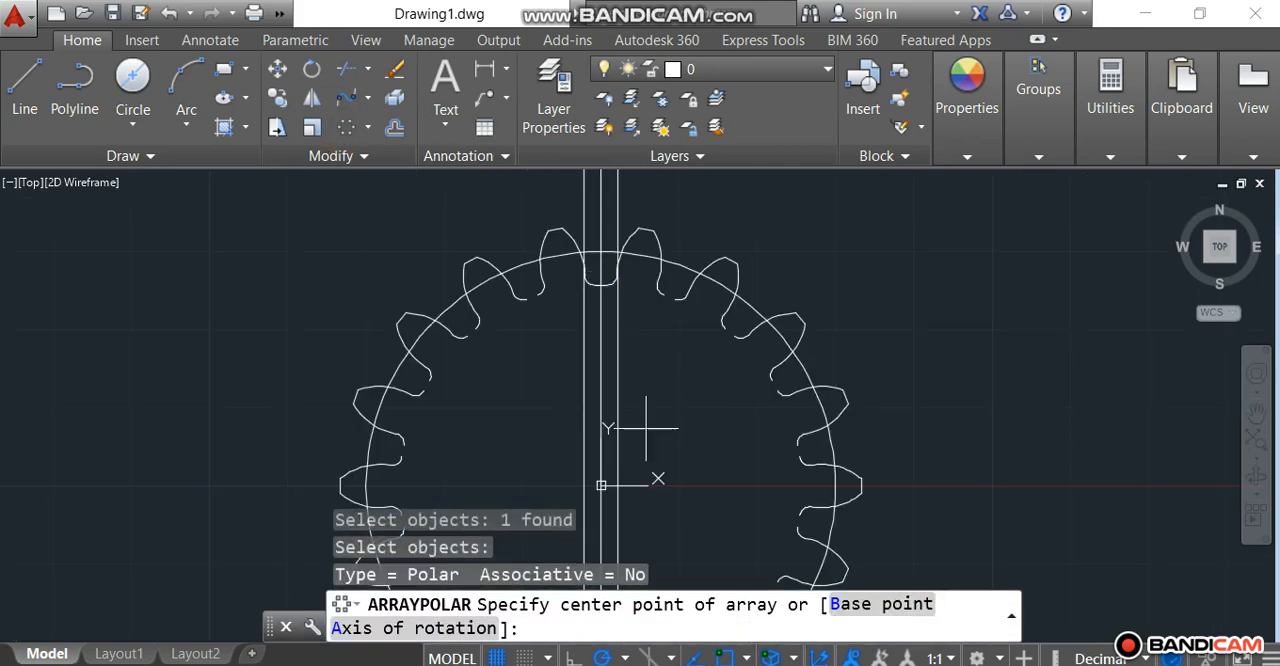
left_click(600, 486)
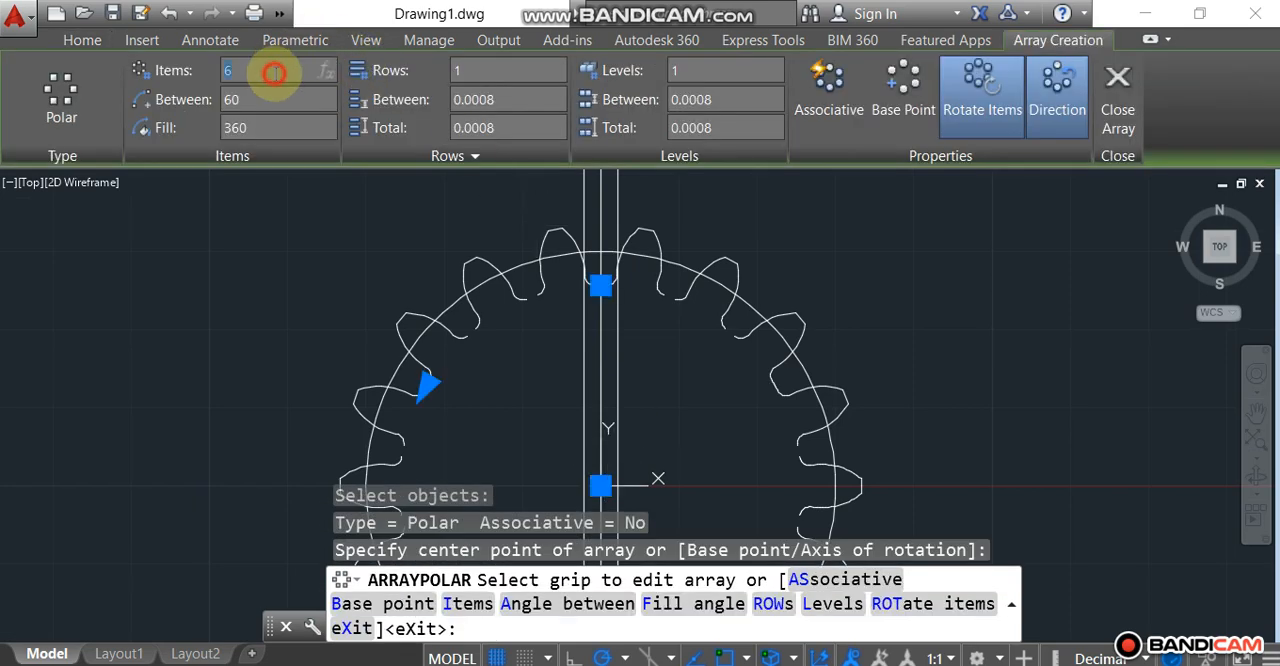
key("Return")
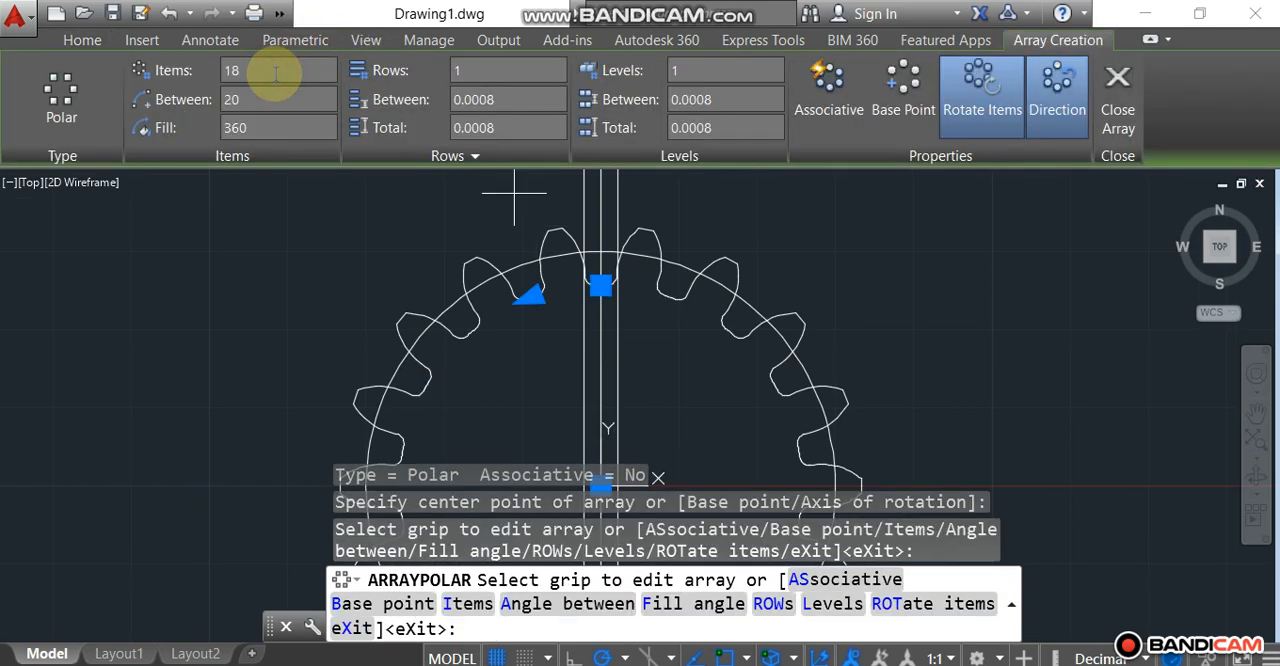
left_click(1119, 112)
Step: Erase the remaining construction circle through the teeth and the three vertical construction lines
scroll(785, 220, "down", 4)
scroll(768, 392, "up", 2)
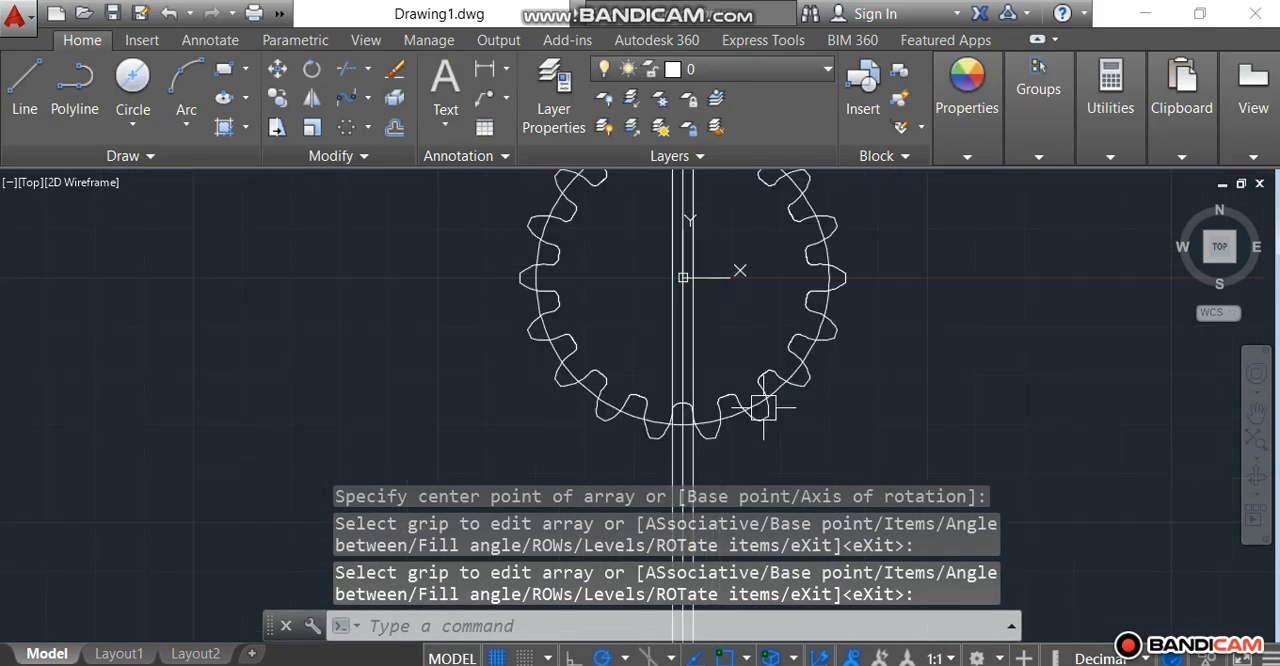
scroll(800, 420, "down", 2)
scroll(794, 266, "up", 4)
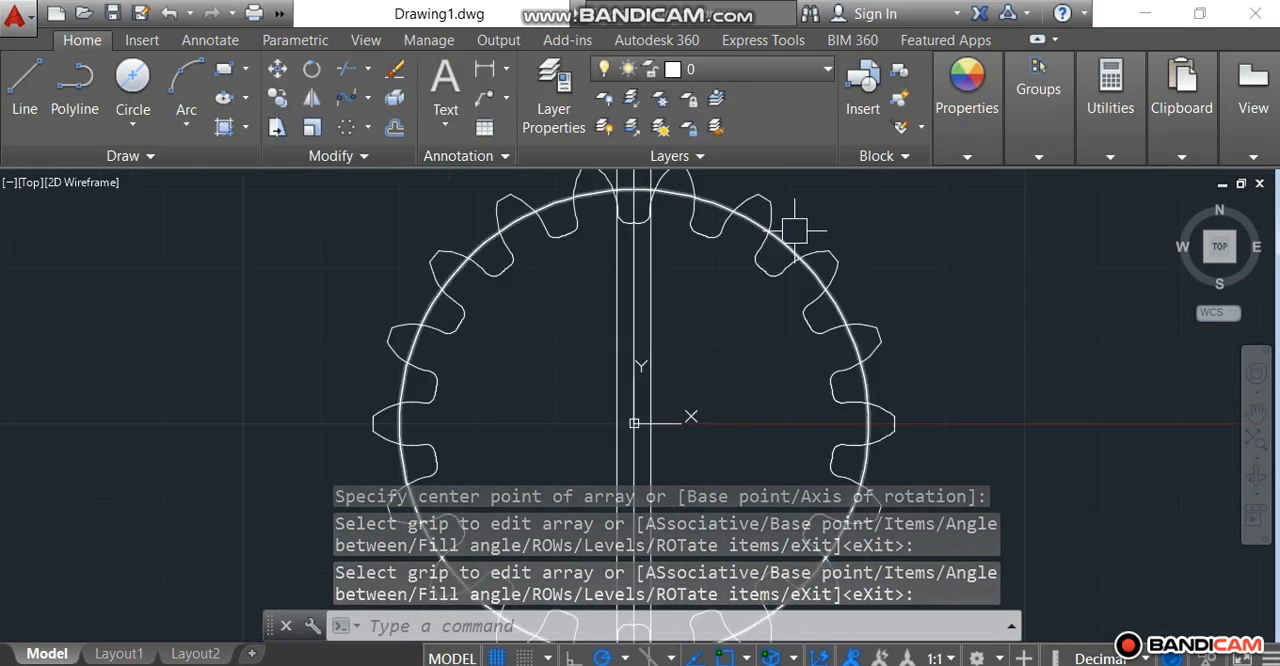
left_click(785, 241)
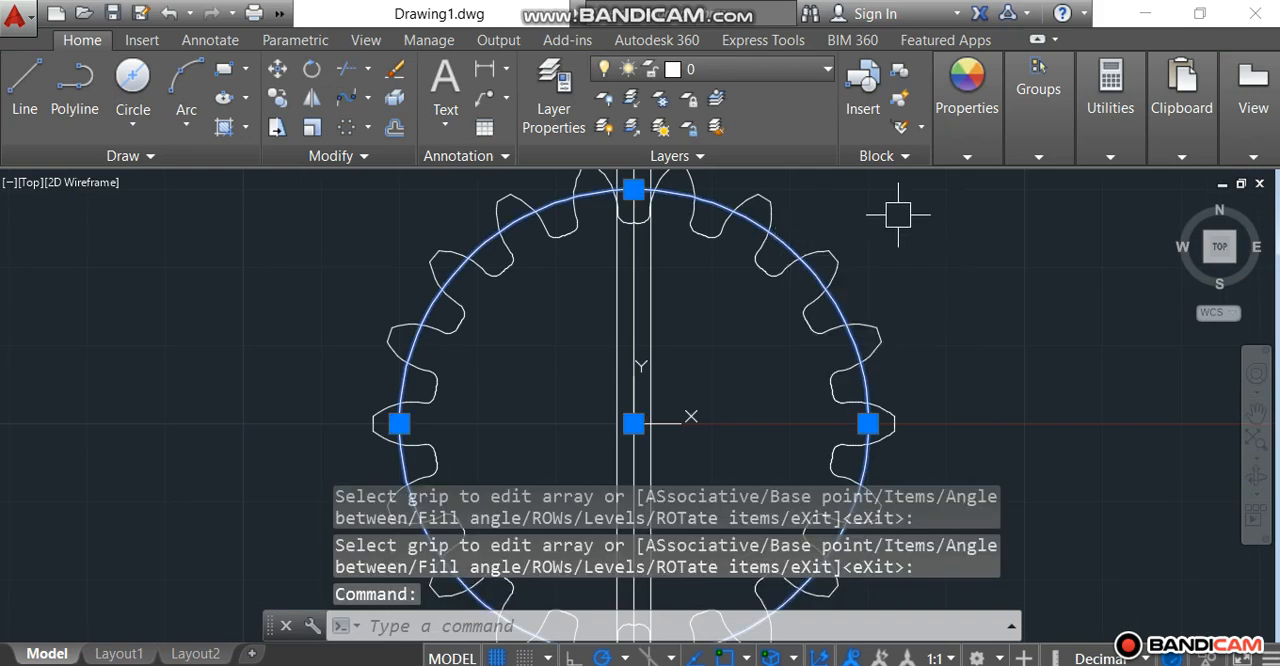
key("Delete")
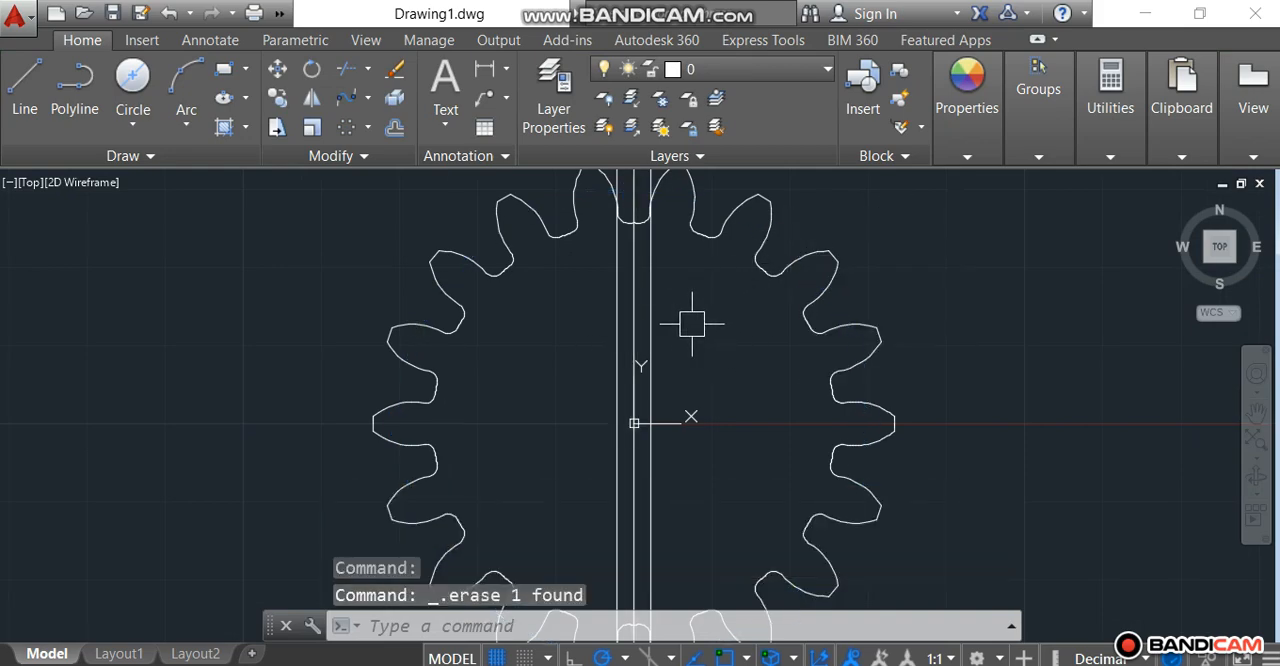
left_click_drag(692, 323, 590, 330)
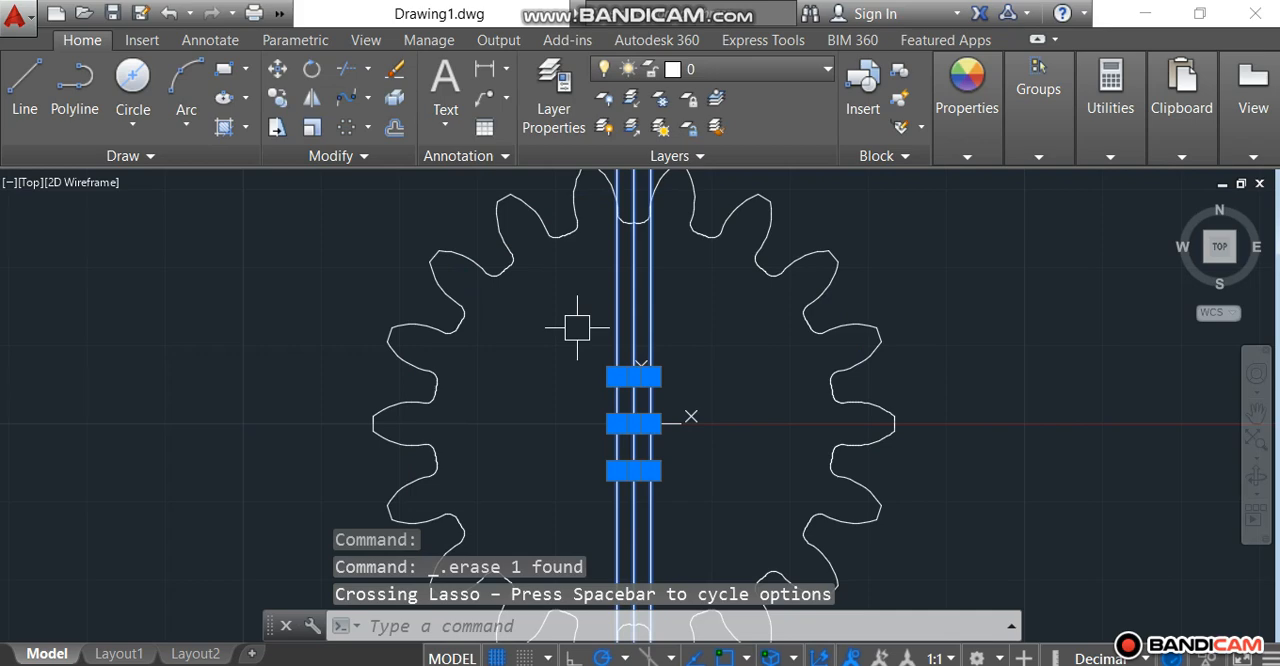
key("Delete")
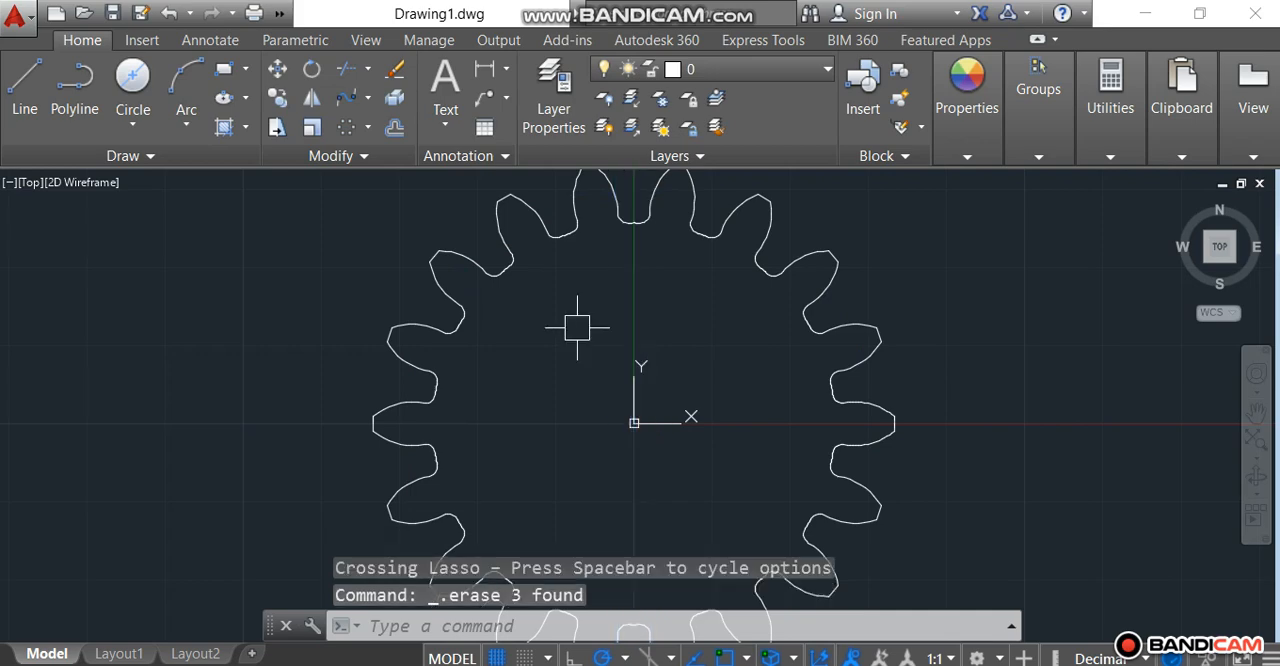
Step: Draw a 0.5-diameter circle centred on the gear at the origin (0,0)
left_click(132, 77)
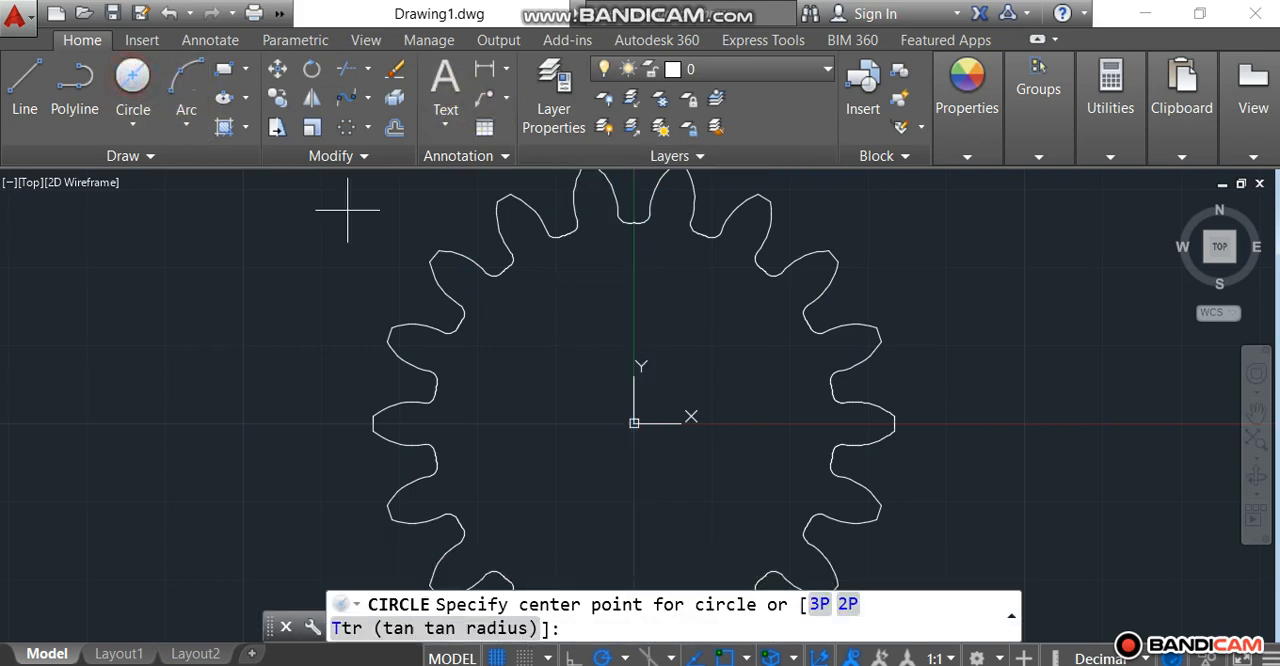
scroll(347, 210, "down", 1)
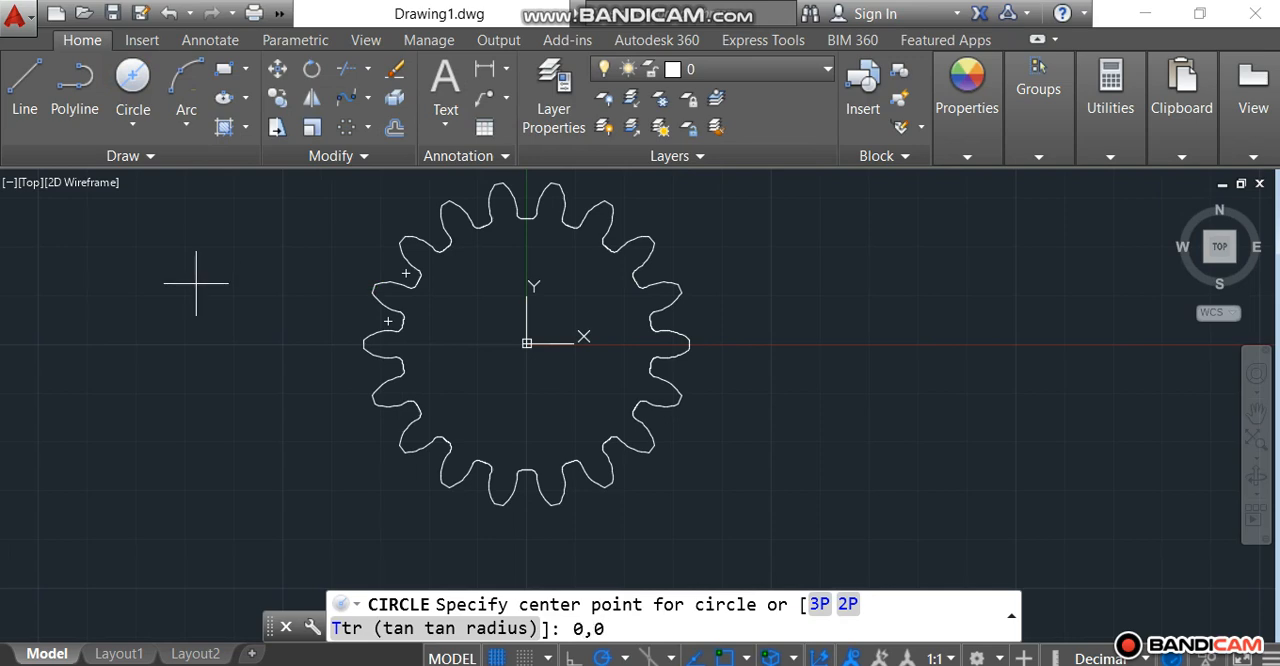
type("0,0")
key("Return")
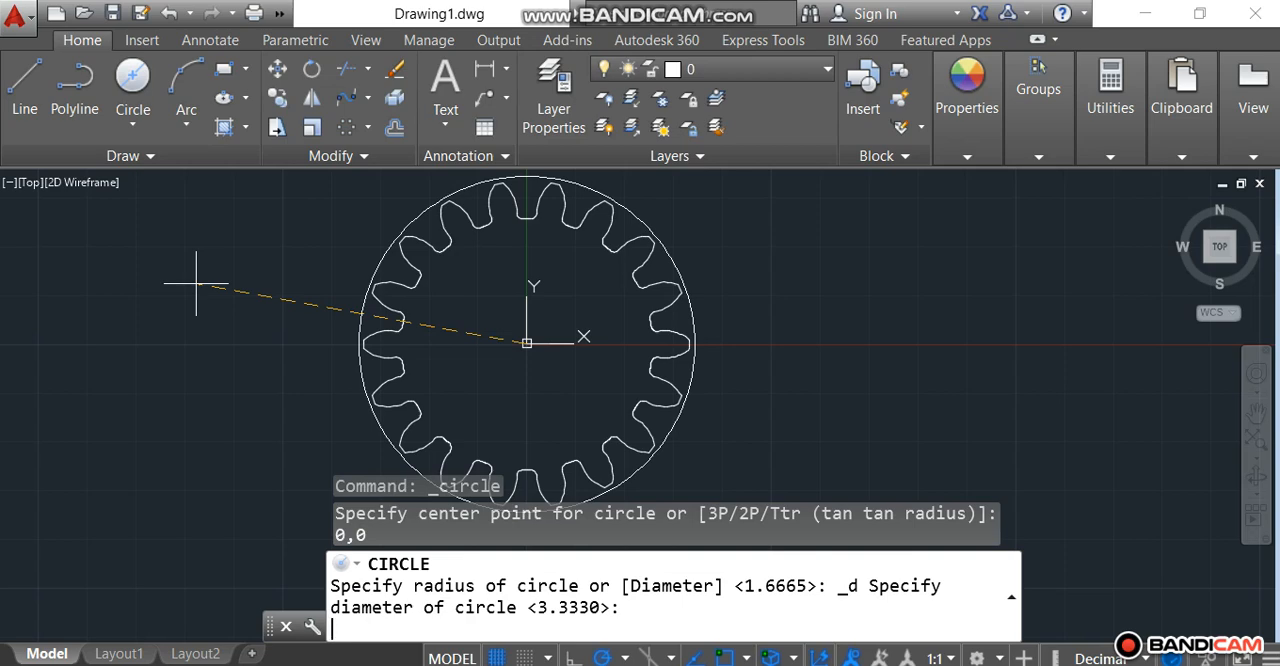
type("0.5")
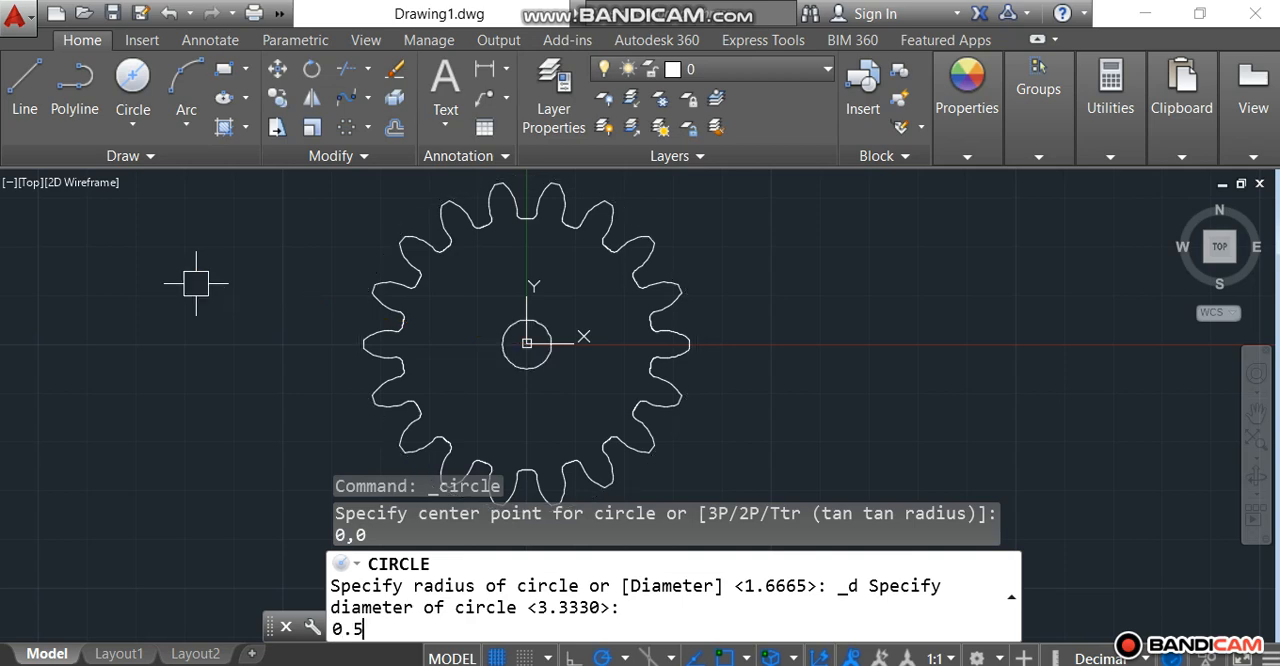
key("Return")
Step: Add a concentric circle of diameter 1 at the gear center
left_click(153, 83)
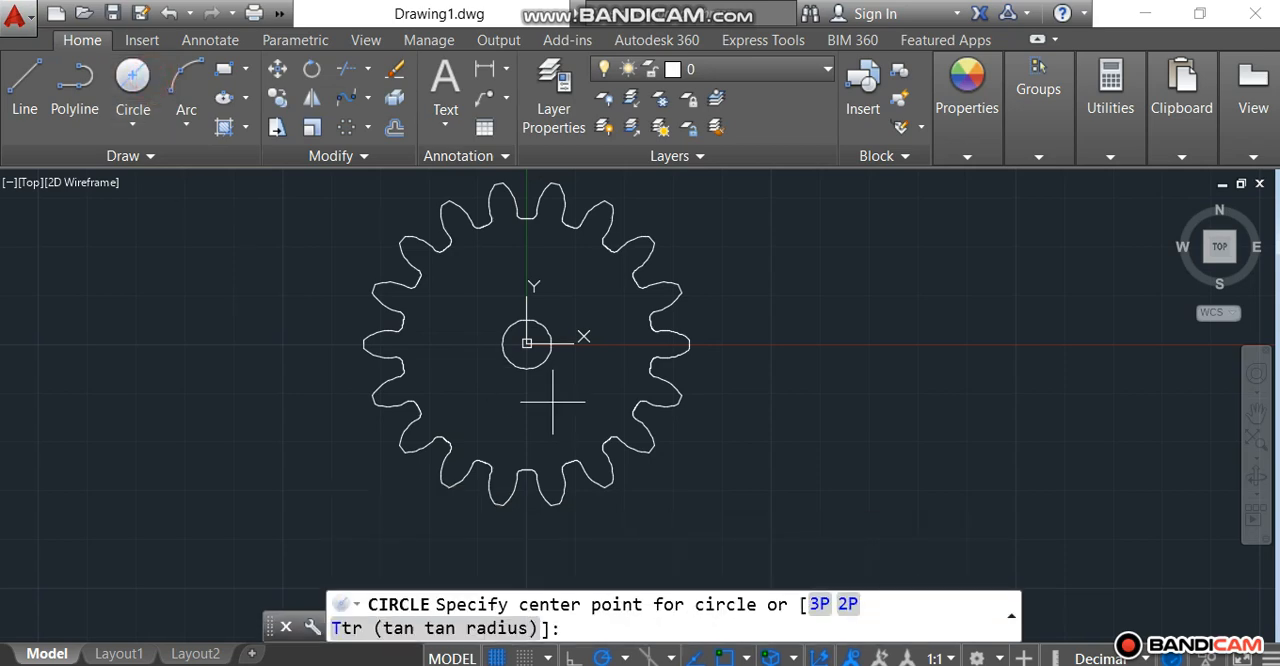
left_click(526, 343)
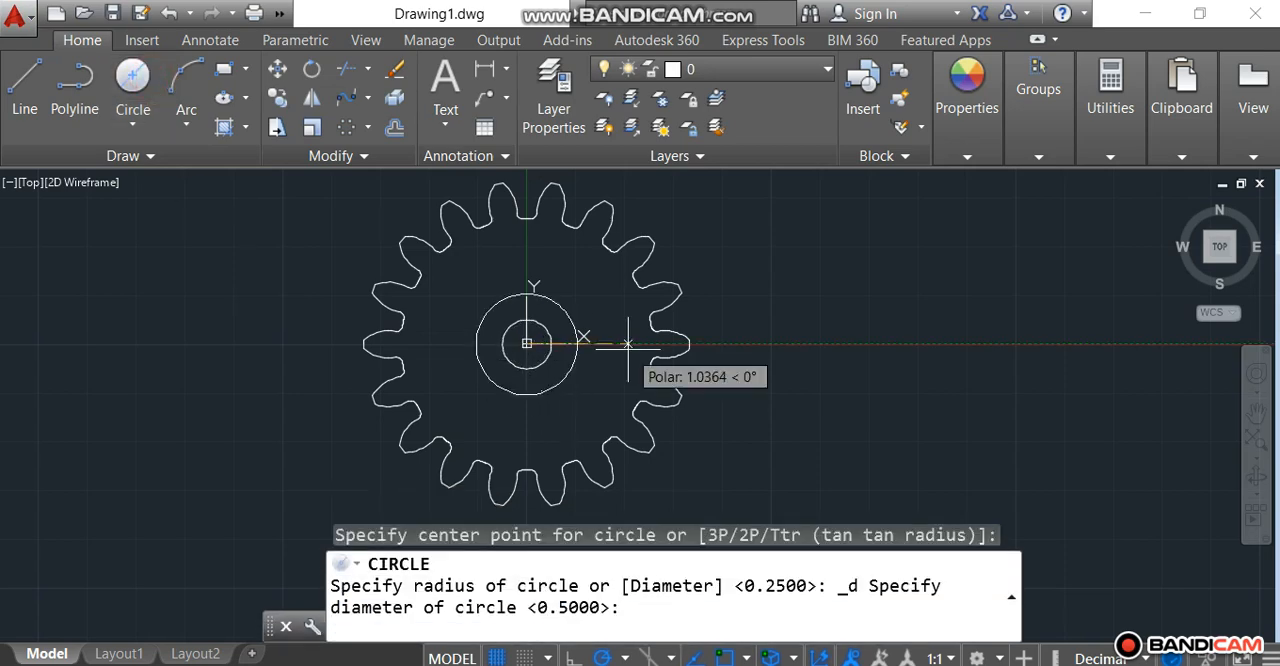
type("1")
key("Return")
Step: Add a third concentric circle of diameter 1.5 around the gear center
left_click(148, 79)
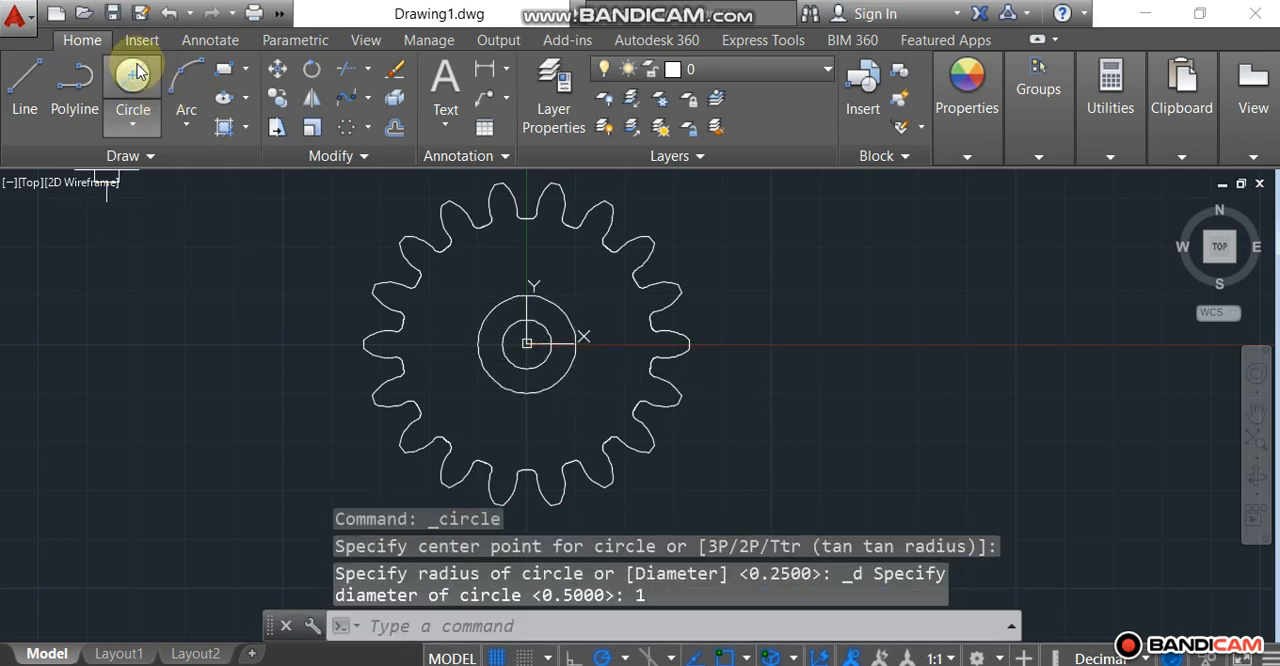
left_click(526, 343)
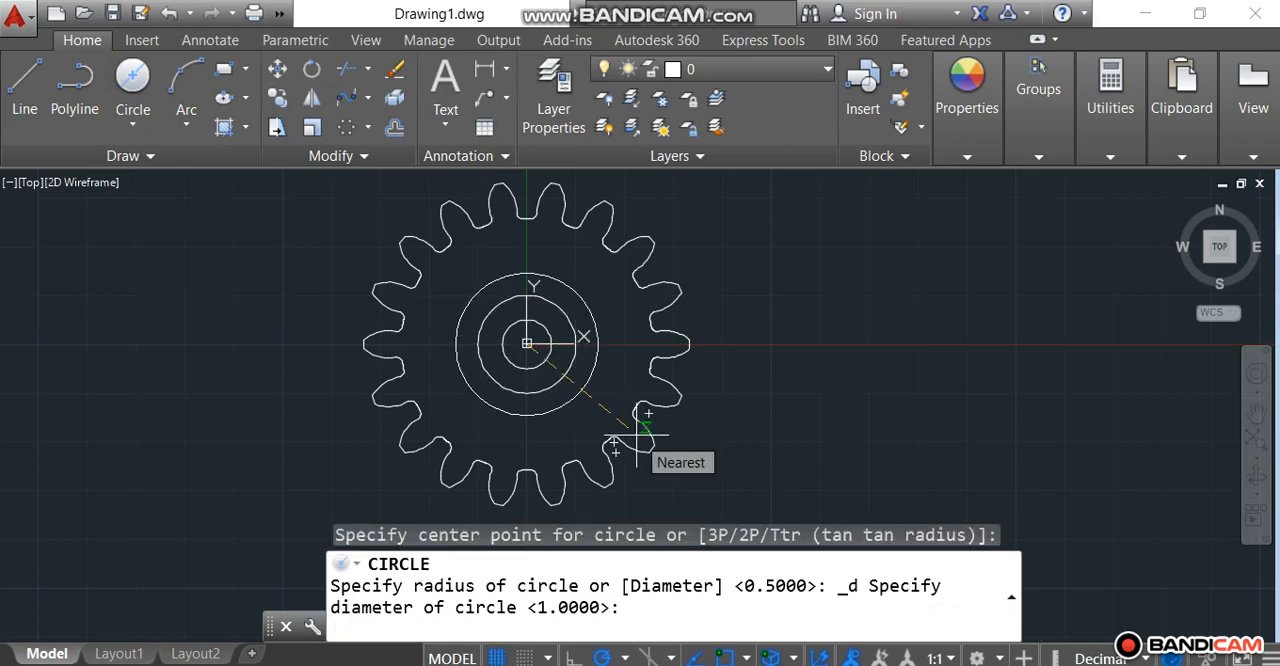
type("1")
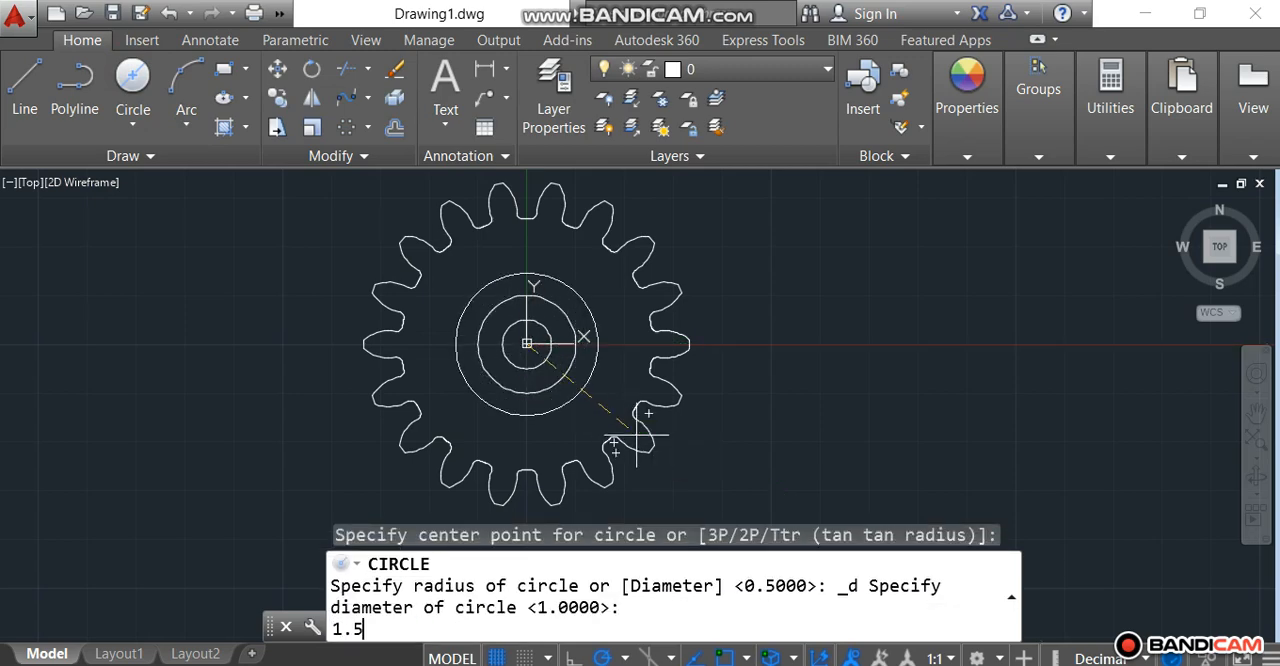
type(".5")
key("Return")
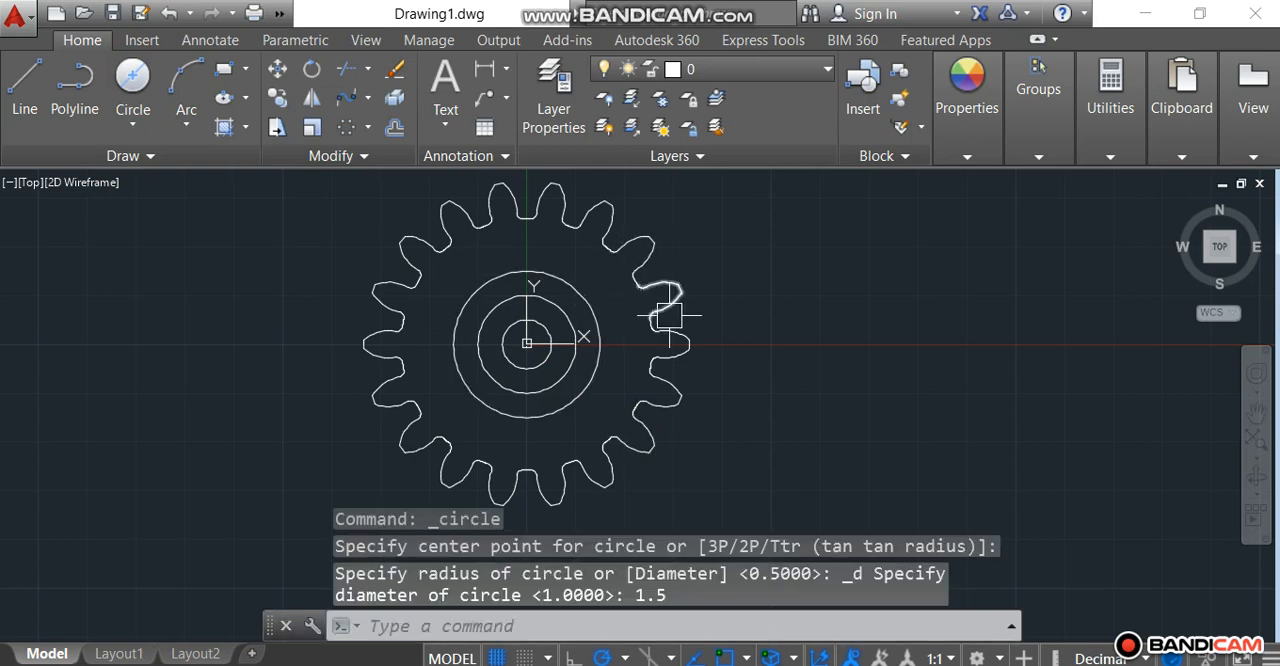
Step: Draw a 0.12 by 0.06 rectangle in the empty space to the right of the gear
scroll(666, 254, "down", 2)
scroll(566, 230, "up", 2)
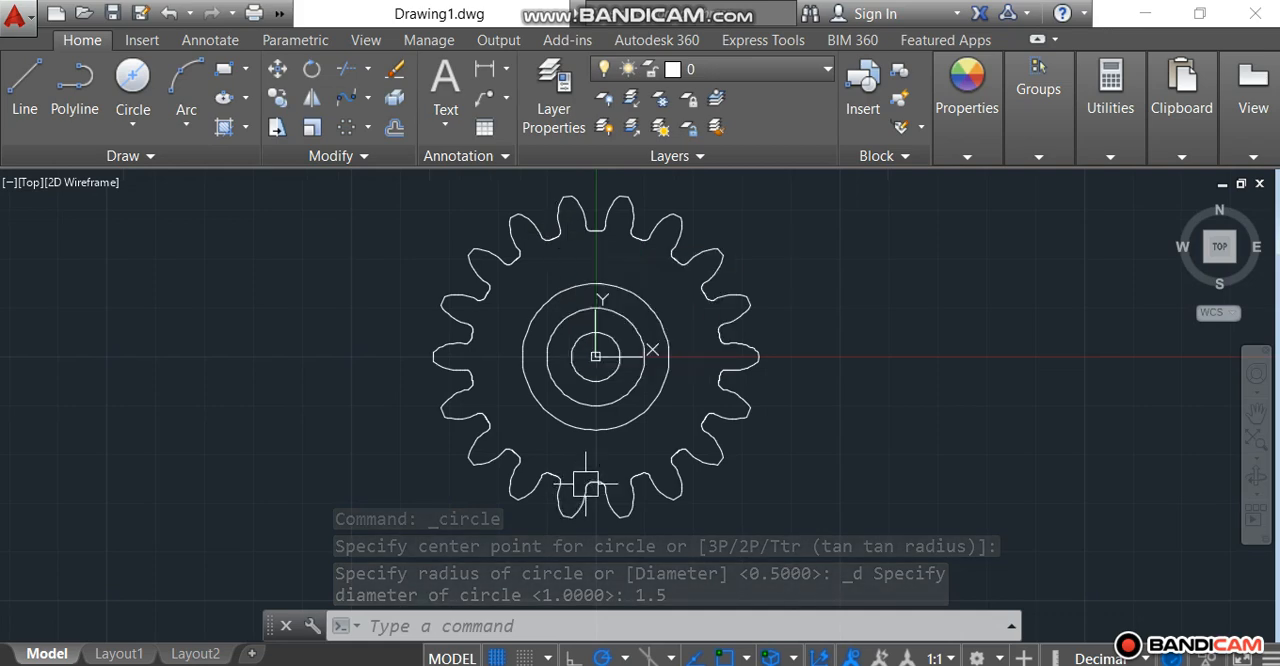
left_click(224, 71)
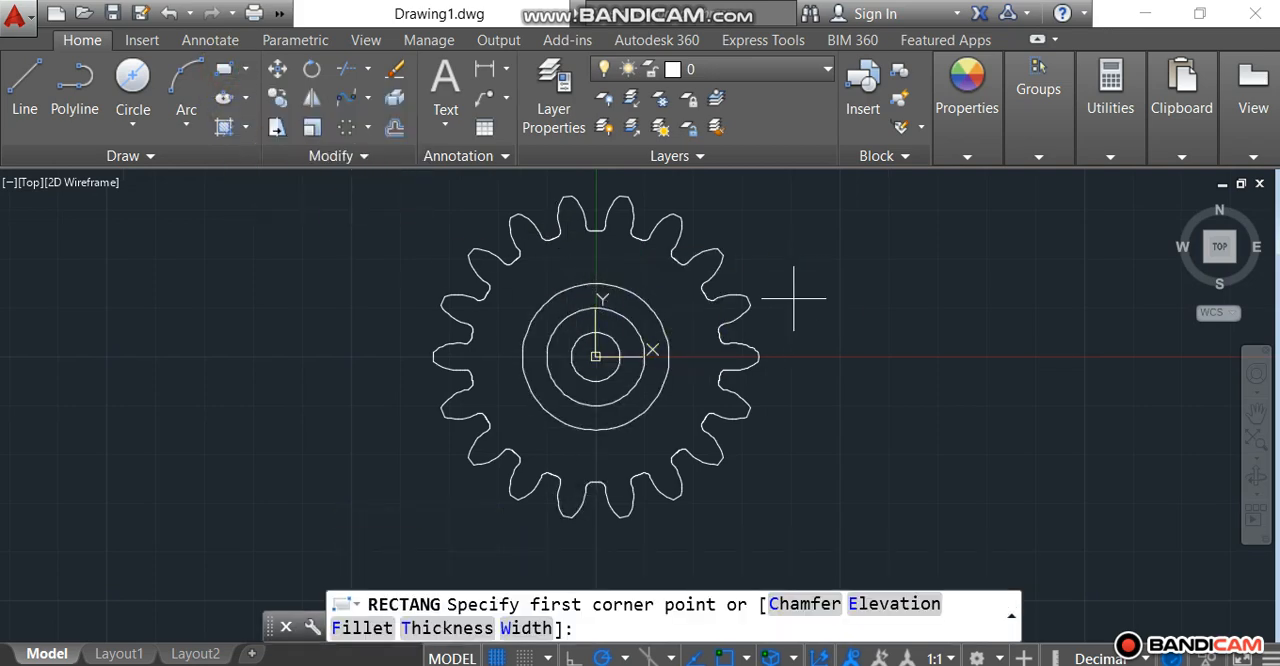
left_click(845, 300)
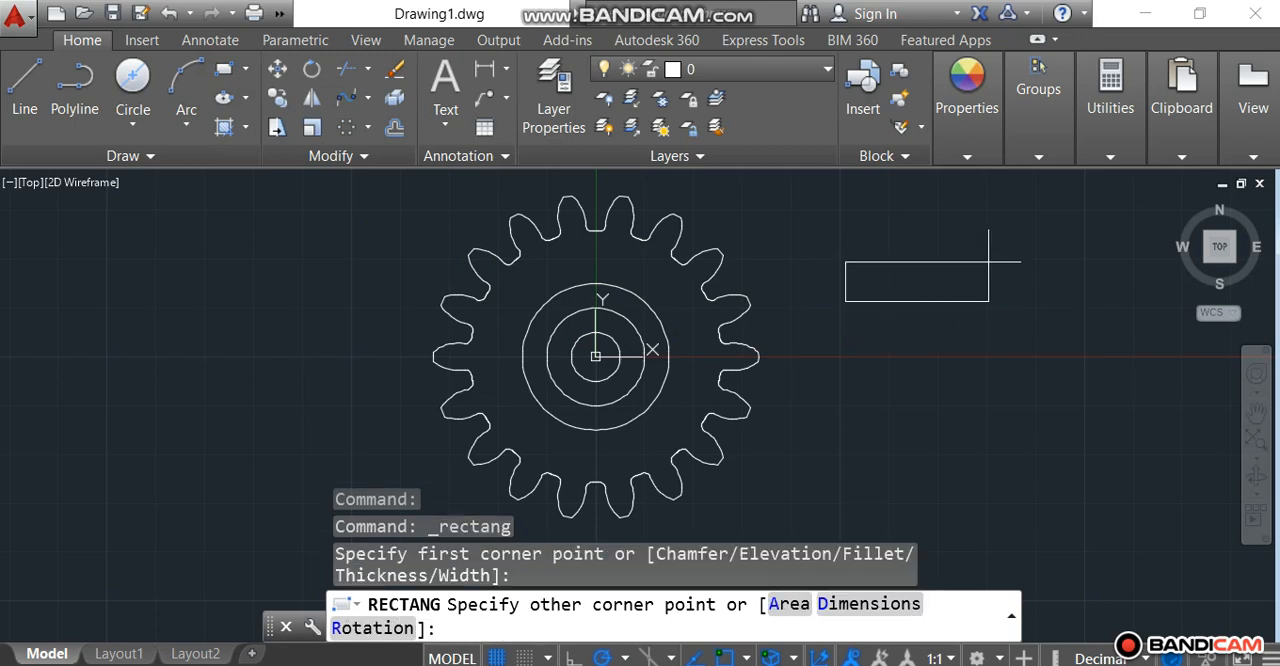
key("F8")
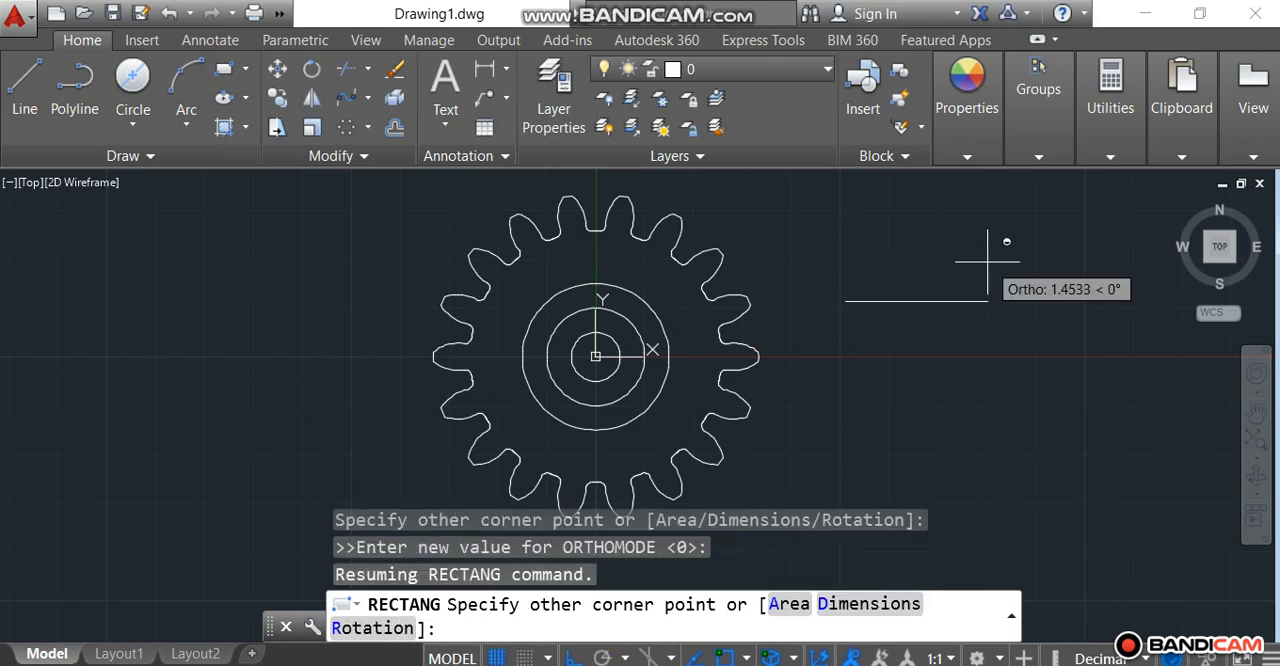
type("@0.12,0.06")
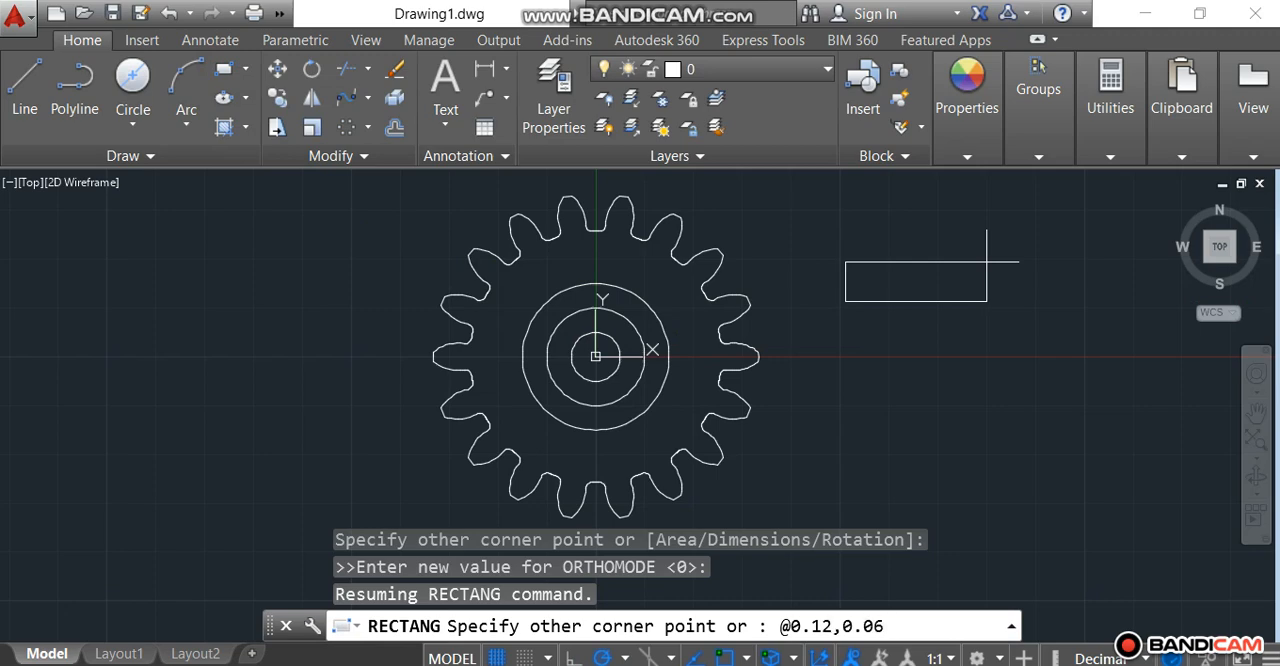
key("Return")
Step: Move the small rectangle by the midpoint of its lower edge onto the topmost point of the innermost circle
scroll(840, 300, "up", 4)
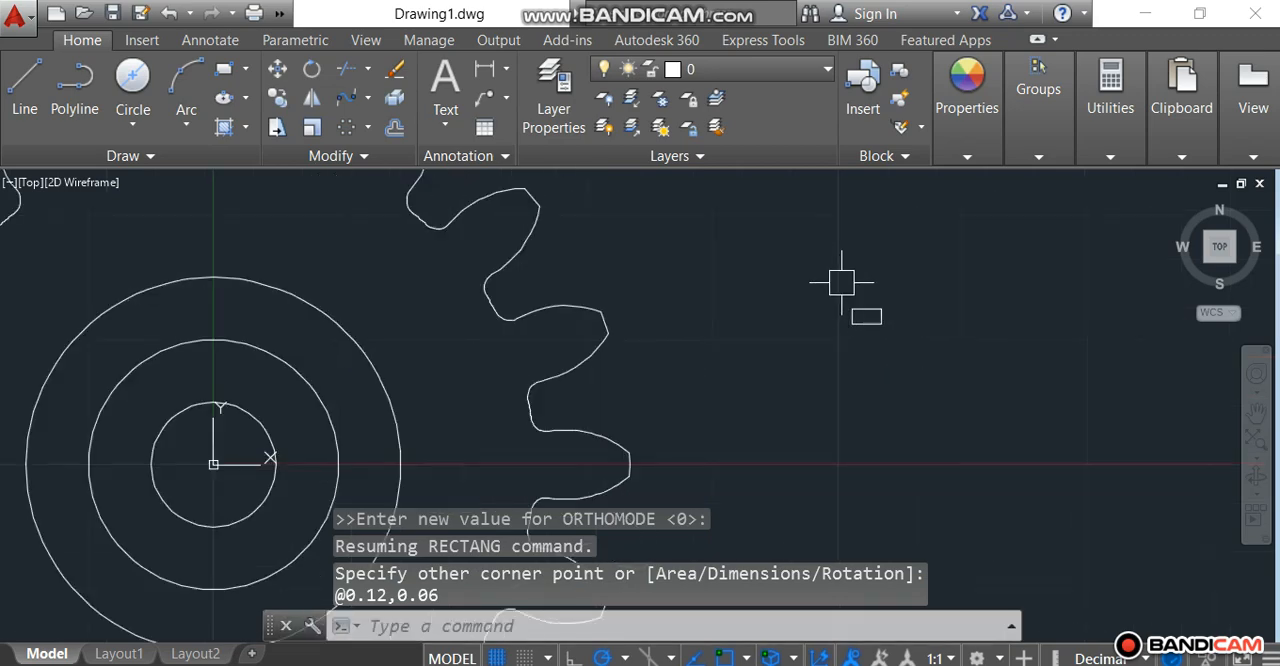
scroll(857, 308, "up", 1)
scroll(857, 308, "down", 3)
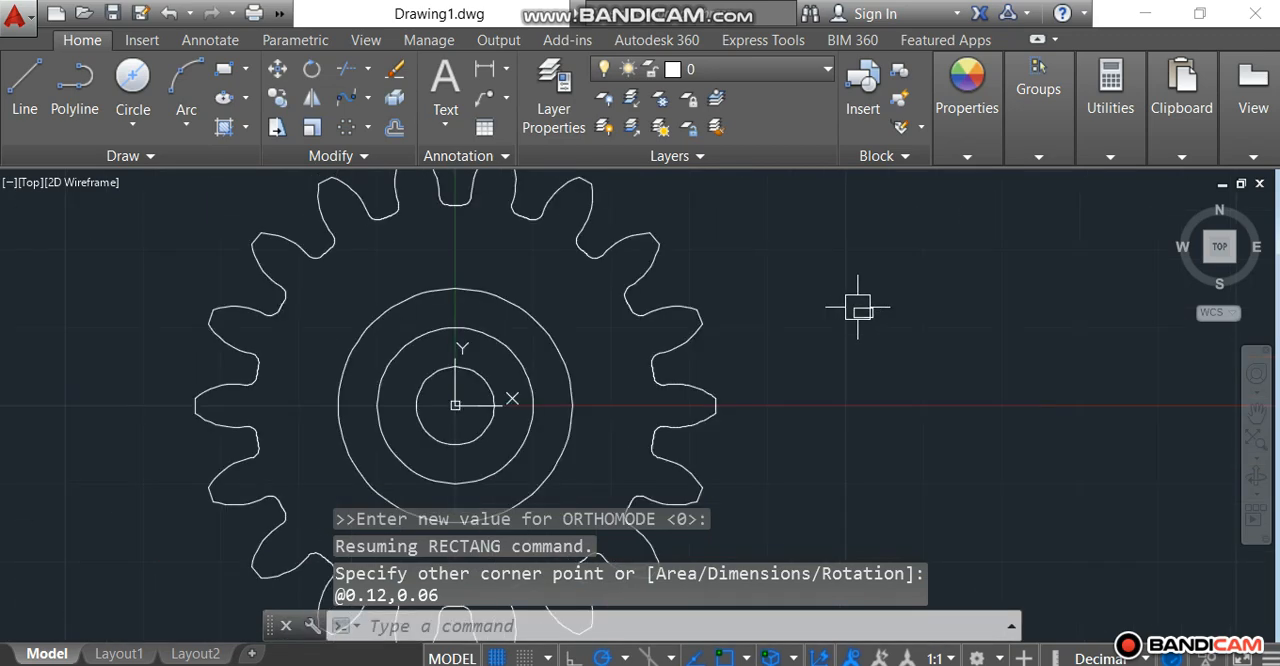
scroll(858, 309, "up", 2)
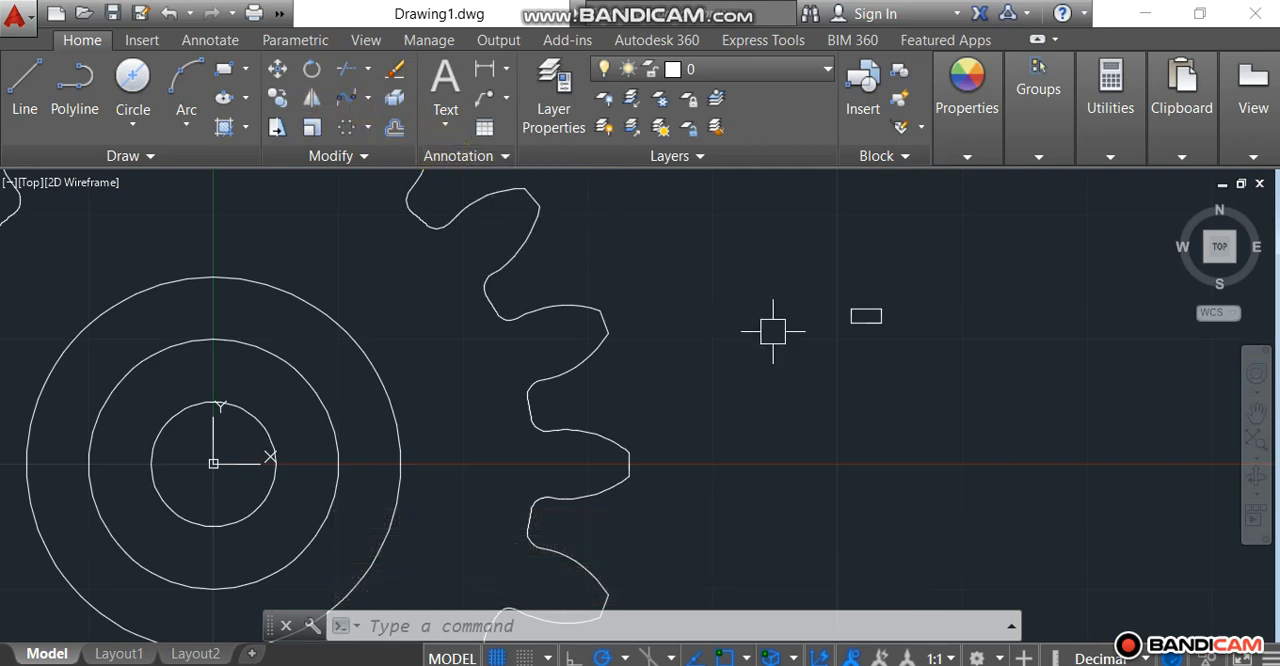
scroll(770, 331, "down", 2)
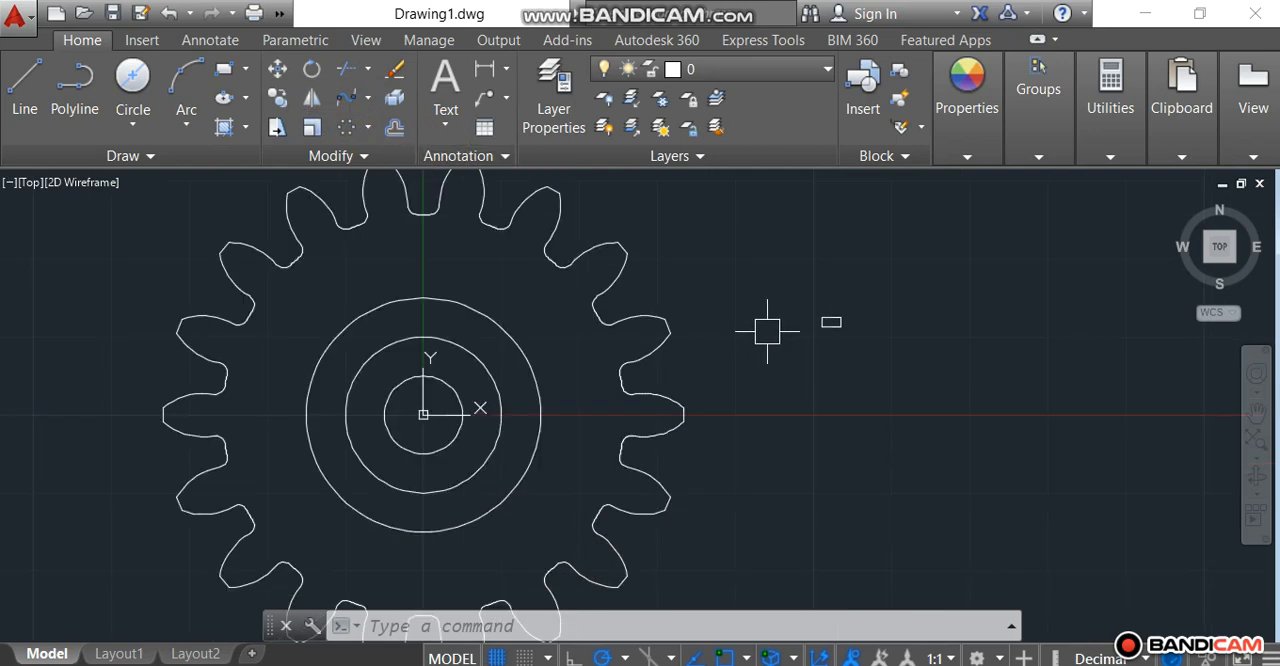
left_click(277, 69)
scroll(836, 322, "up", 5)
left_click(827, 290)
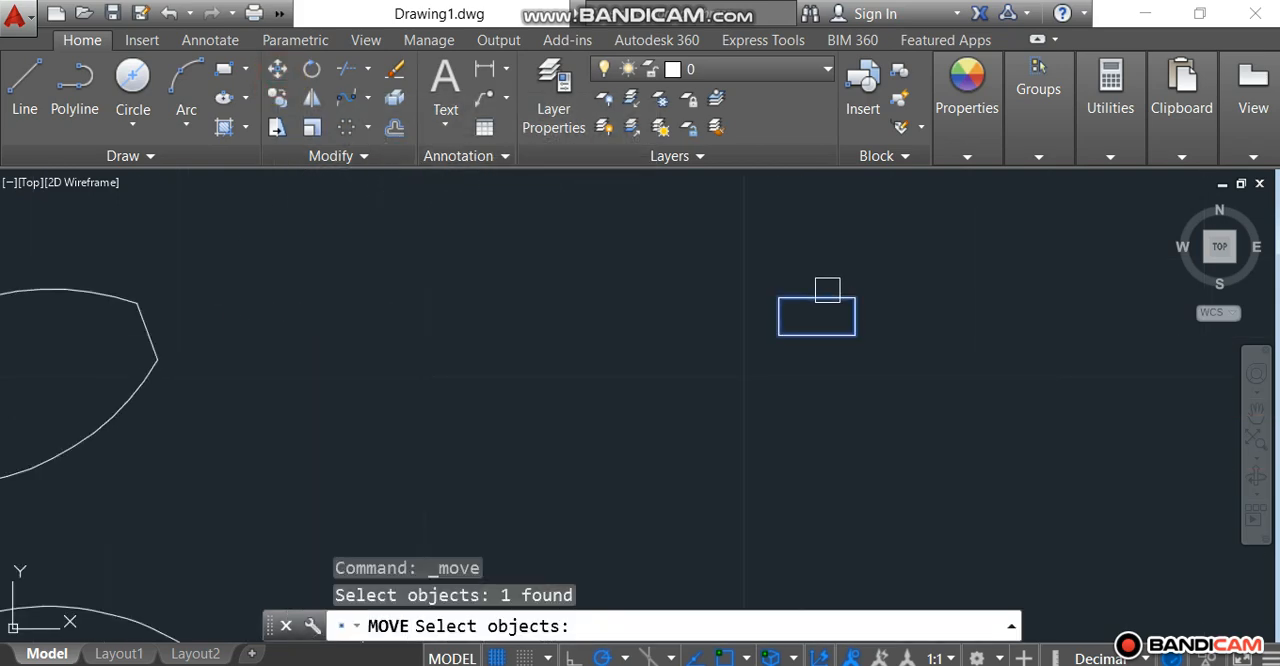
key("Return")
left_click(817, 336)
scroll(817, 336, "down", 5)
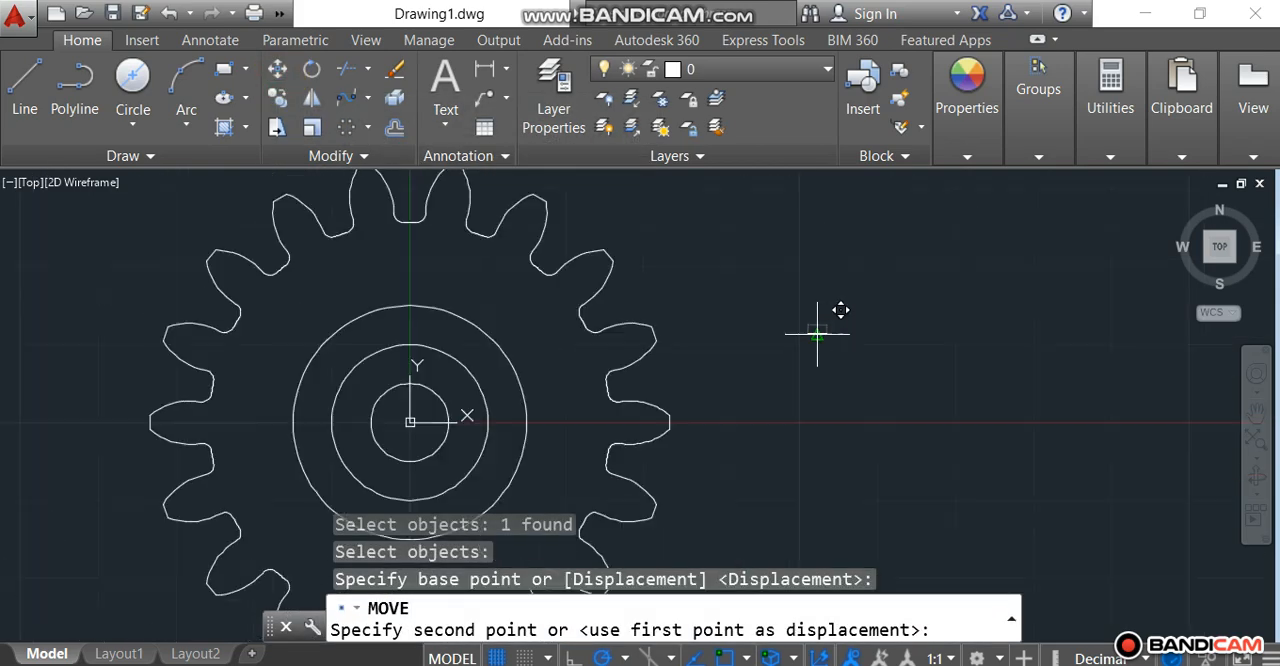
scroll(420, 366, "up", 4)
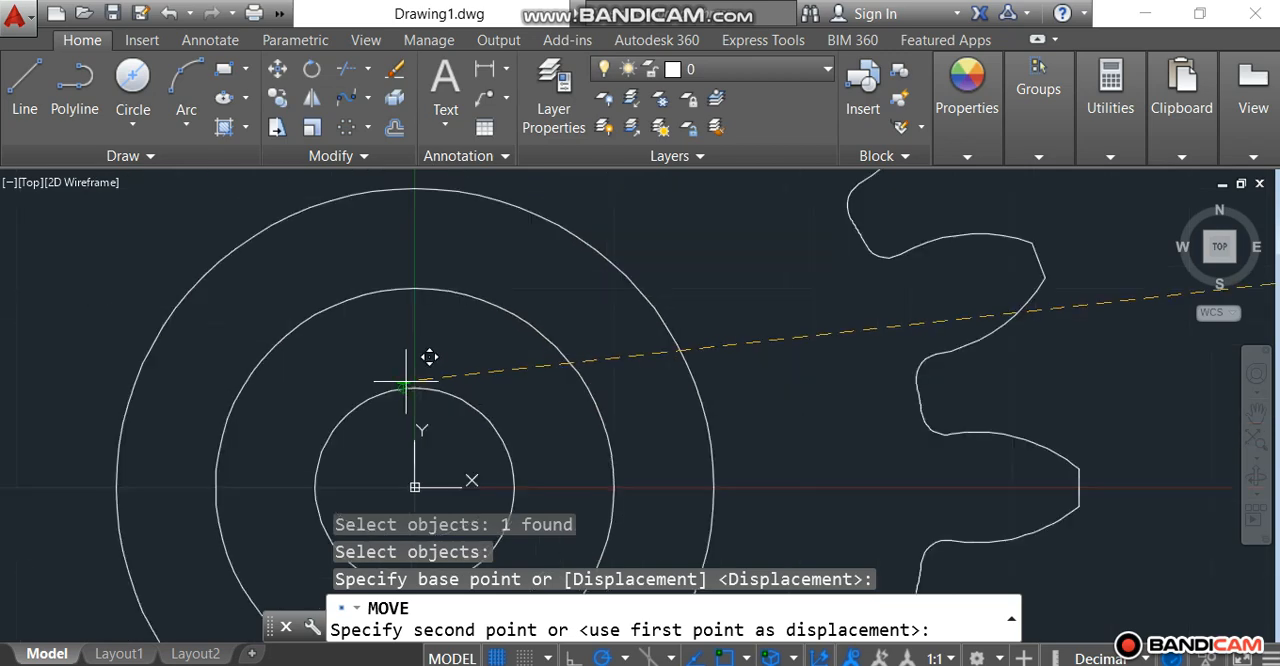
left_click(436, 366)
Step: Move the rectangle straight down with Ortho on so that its lower-left corner lands on the innermost circle
scroll(445, 372, "up", 3)
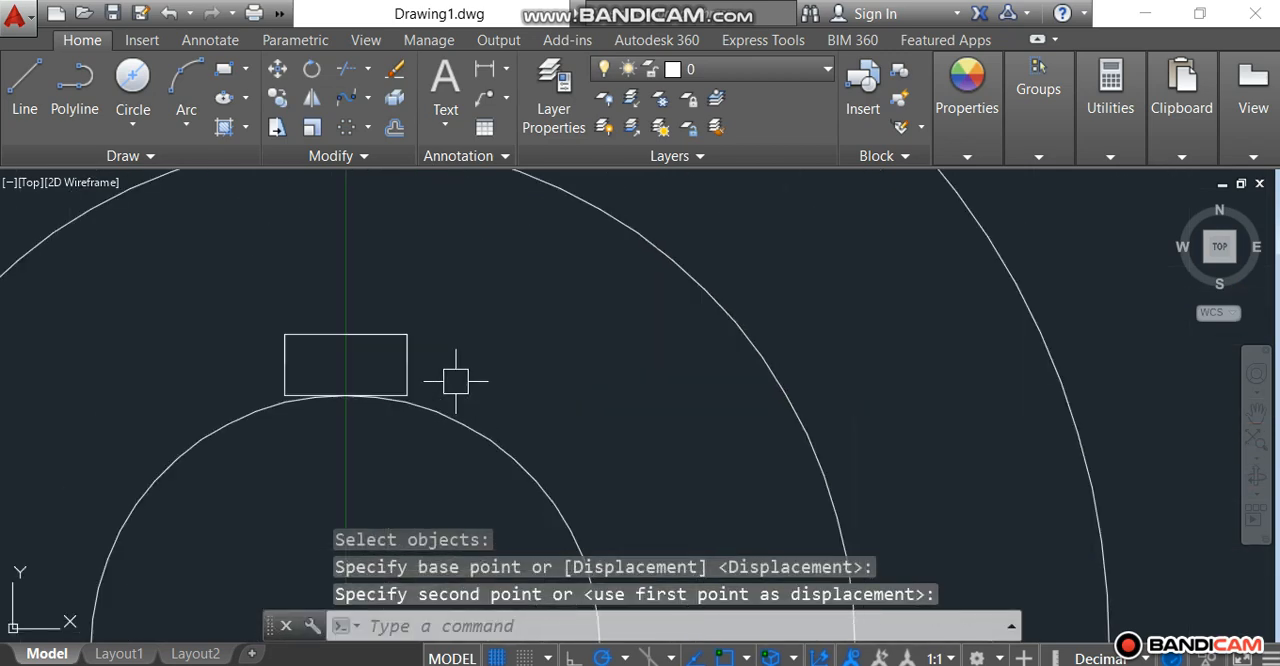
left_click(277, 70)
left_click(275, 364)
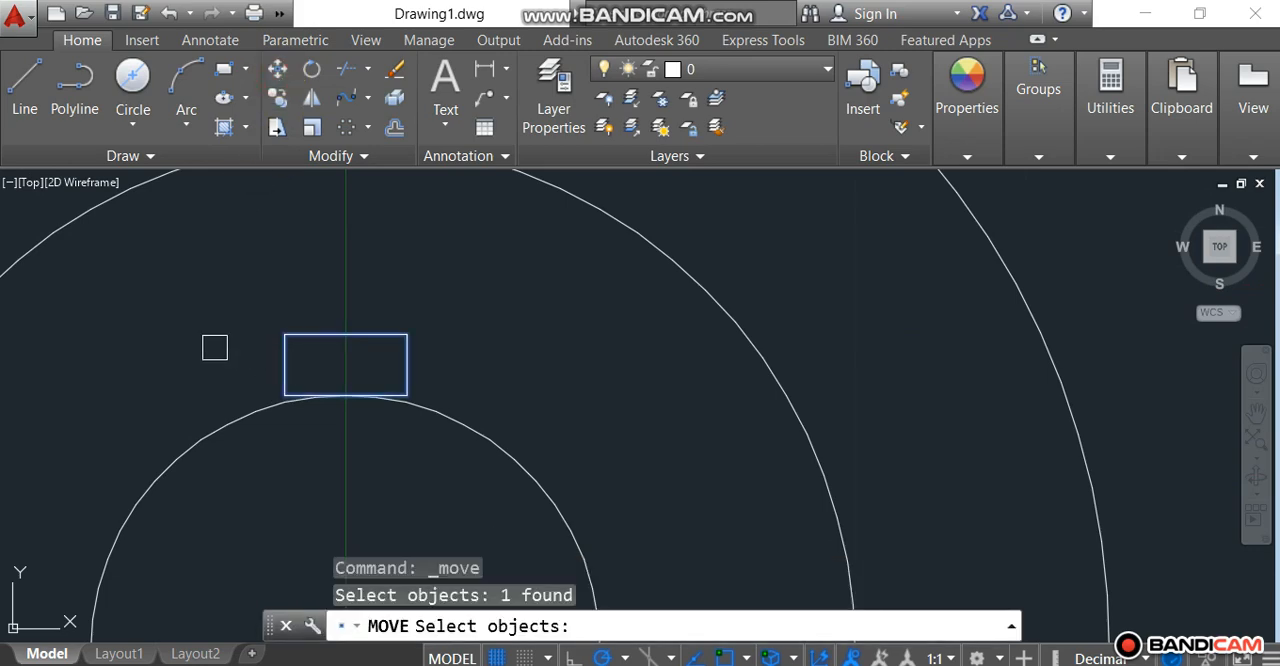
key("Return")
scroll(275, 395, "up", 4)
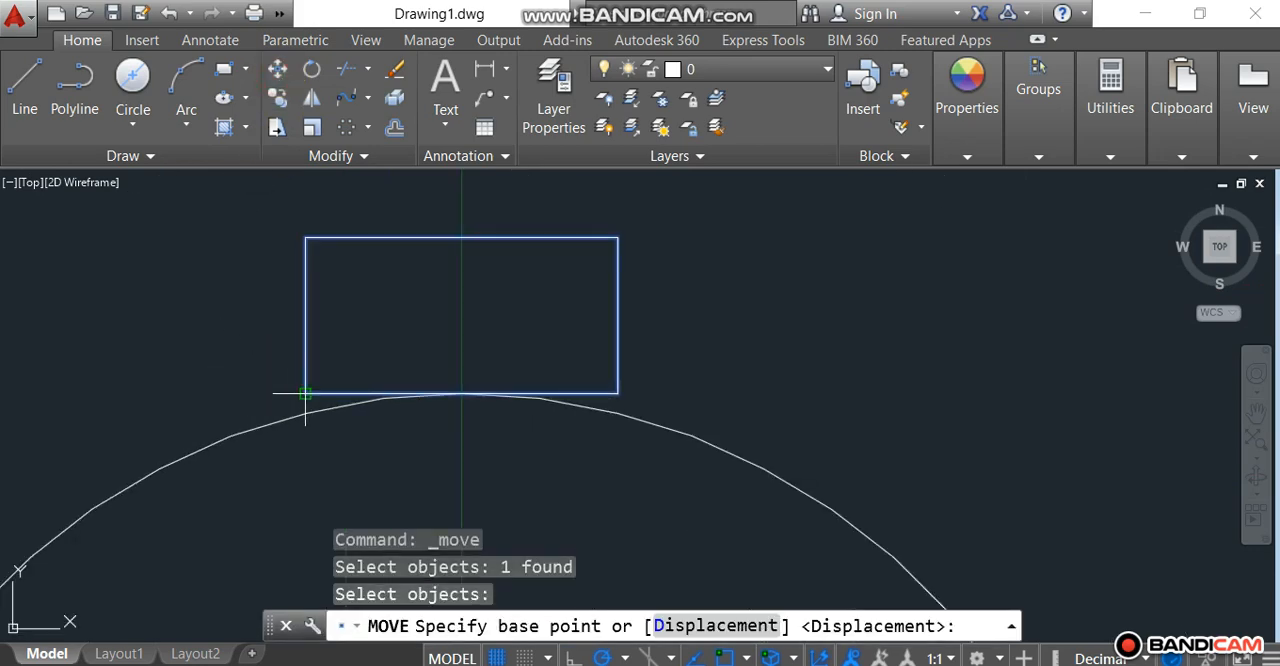
left_click(305, 393)
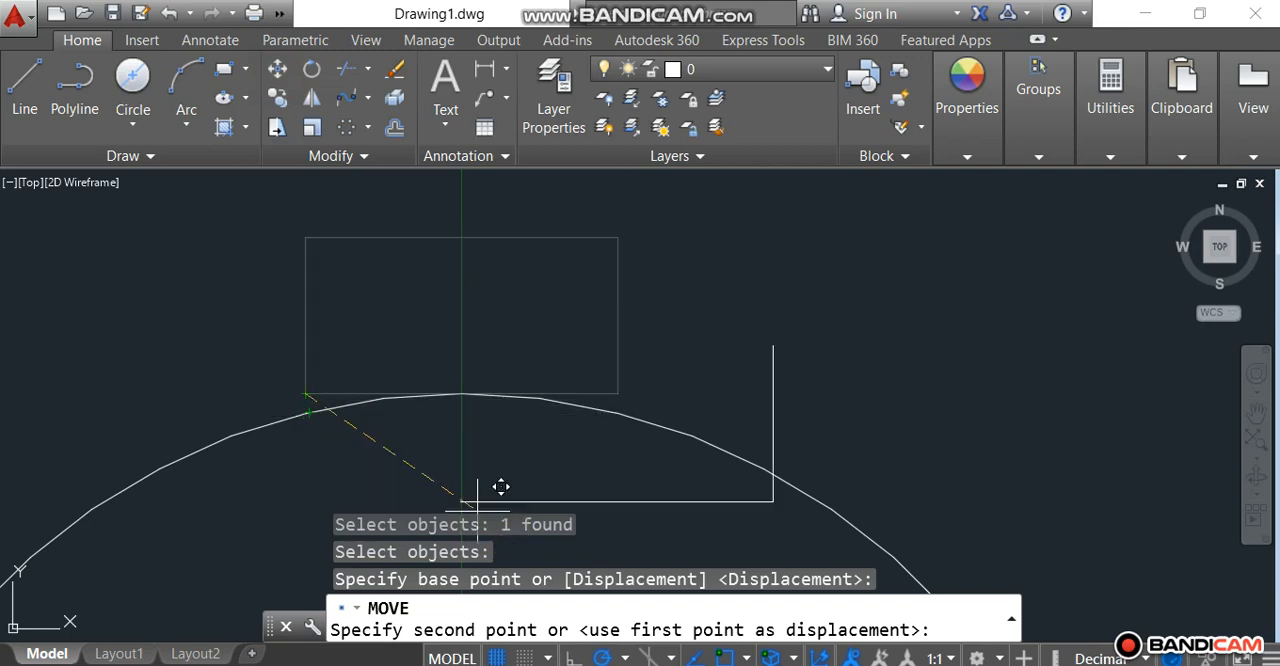
left_click(571, 658)
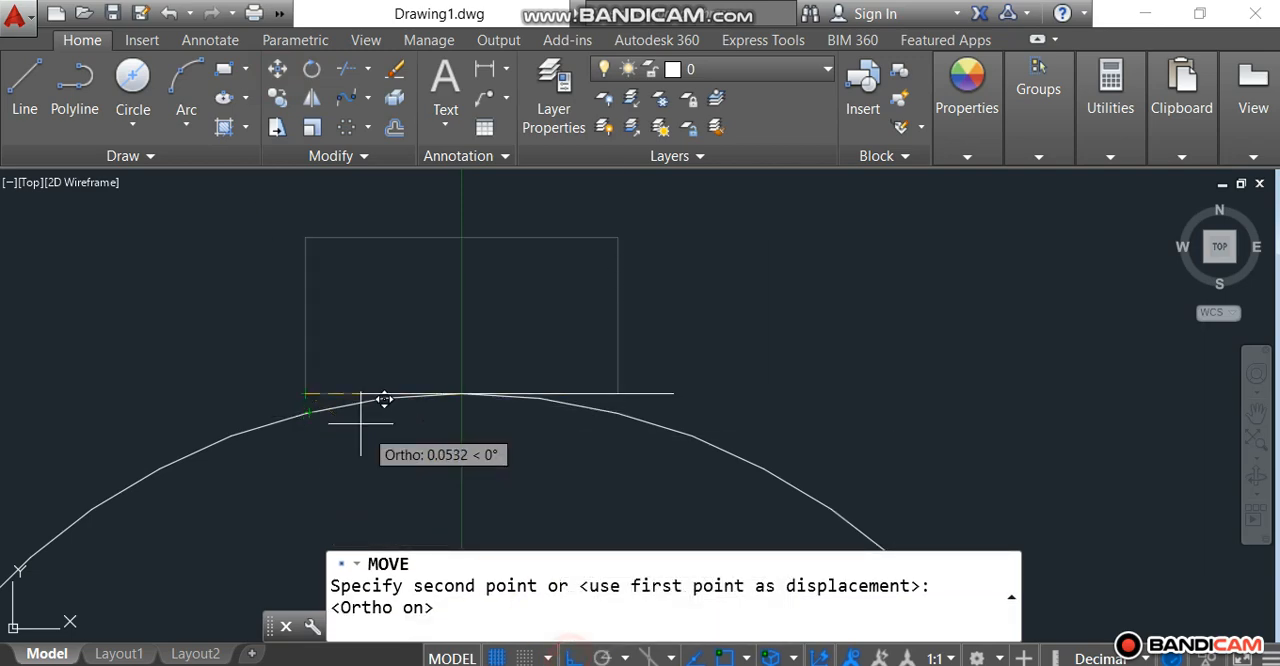
left_click(309, 414)
Step: Trim away the rectangle's lower edge and the innermost circle's arc inside the rectangle to open the keyway into the bore
scroll(443, 367, "down", 4)
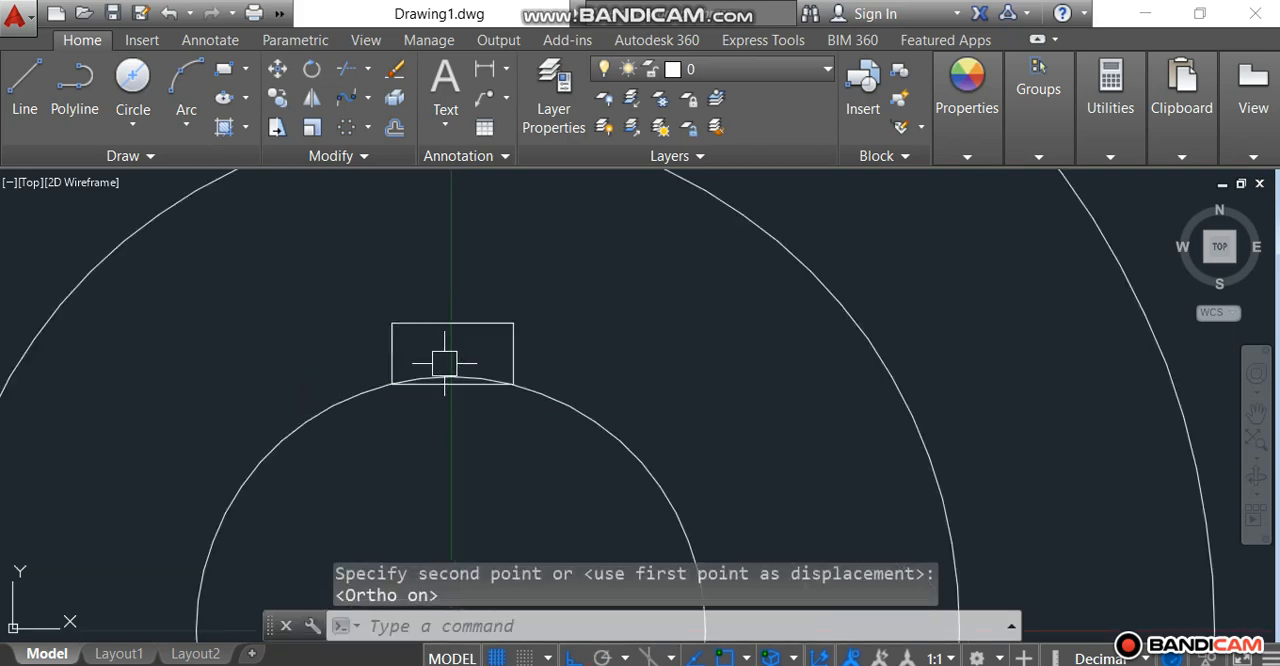
key("Escape")
key("Escape")
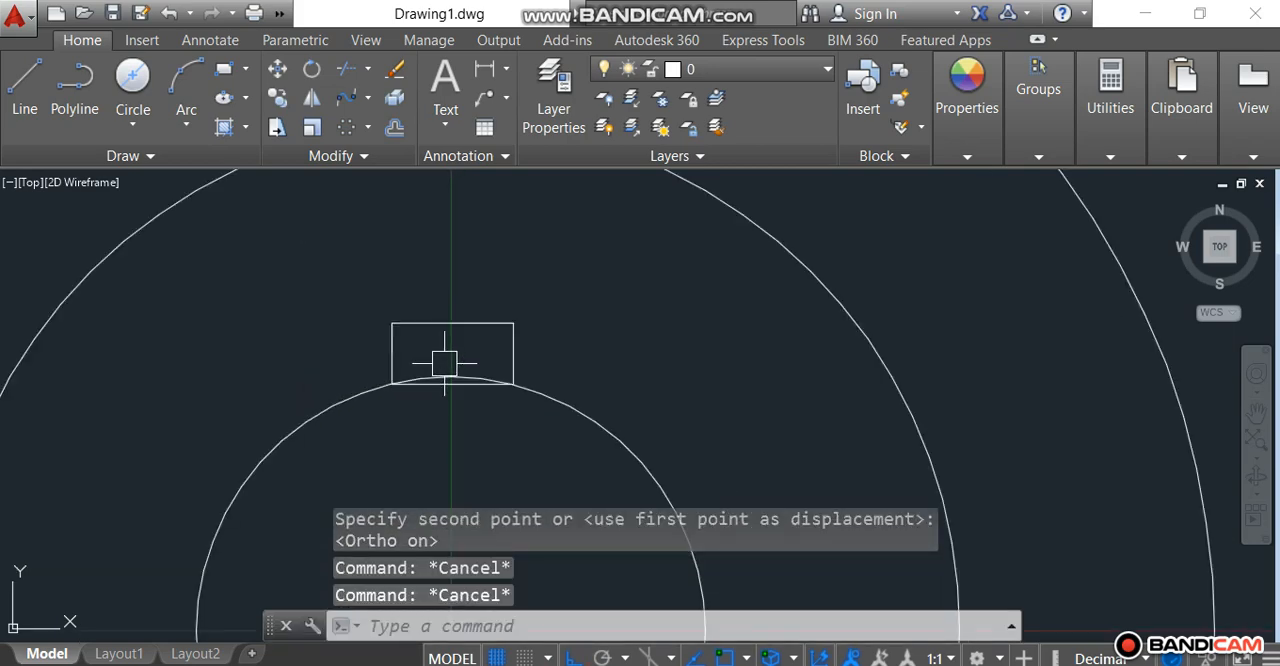
type("tr")
key("Return")
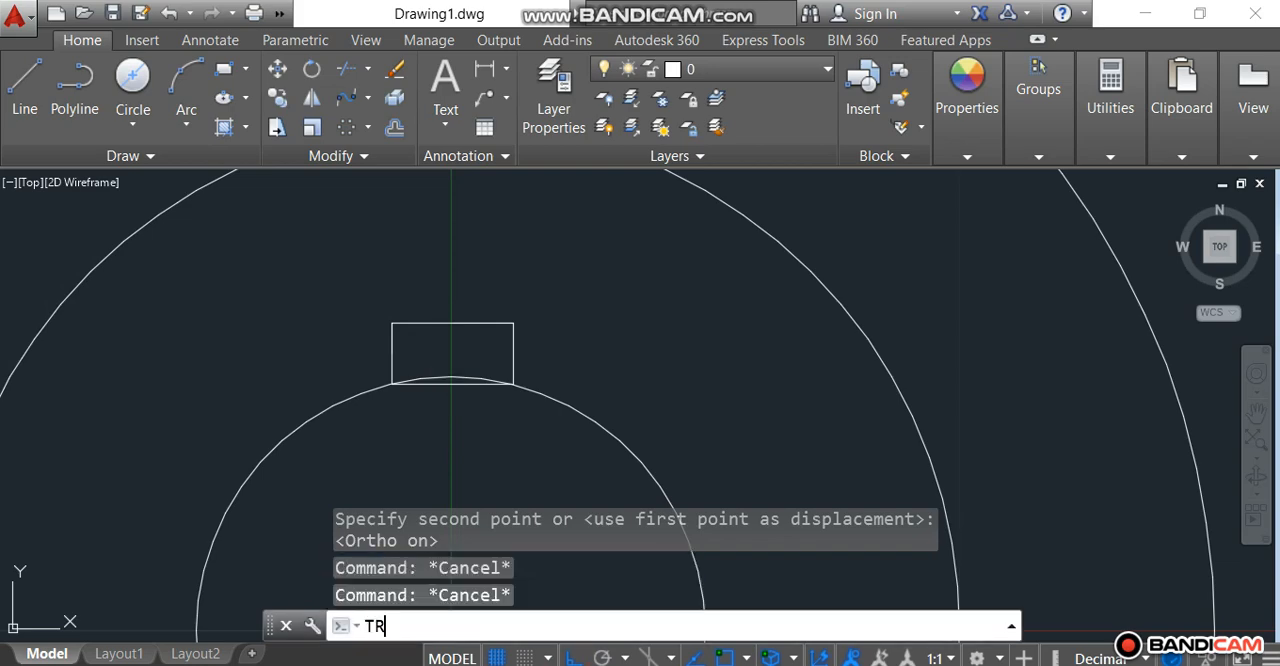
key("Return")
scroll(444, 363, "up", 4)
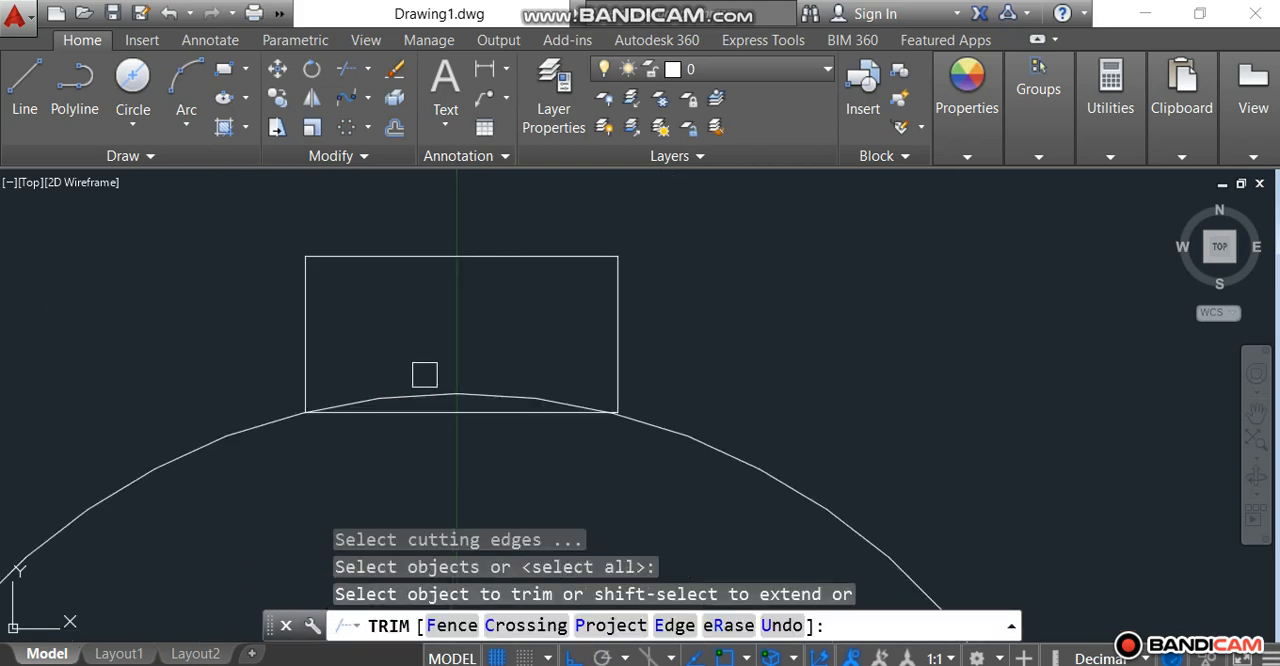
left_click(457, 408)
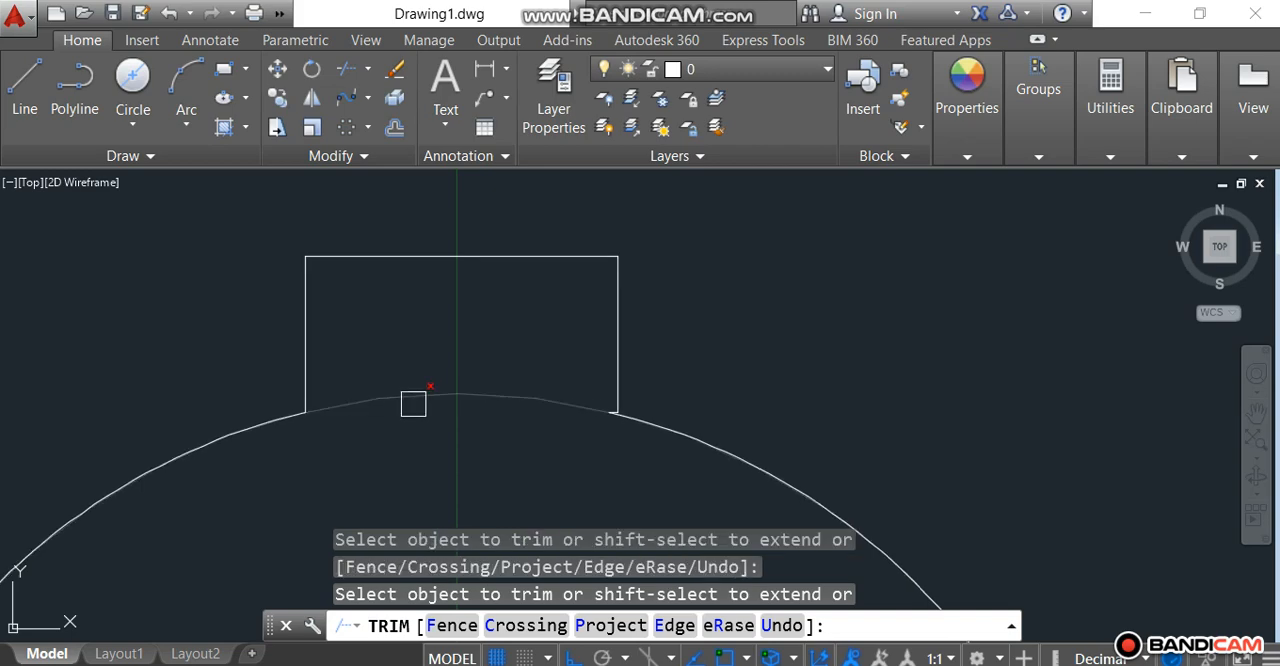
left_click(414, 399)
Step: Trim the short horizontal remnant of the rectangle's lower edge at the keyway's lower-right corner
scroll(576, 416, "up", 5)
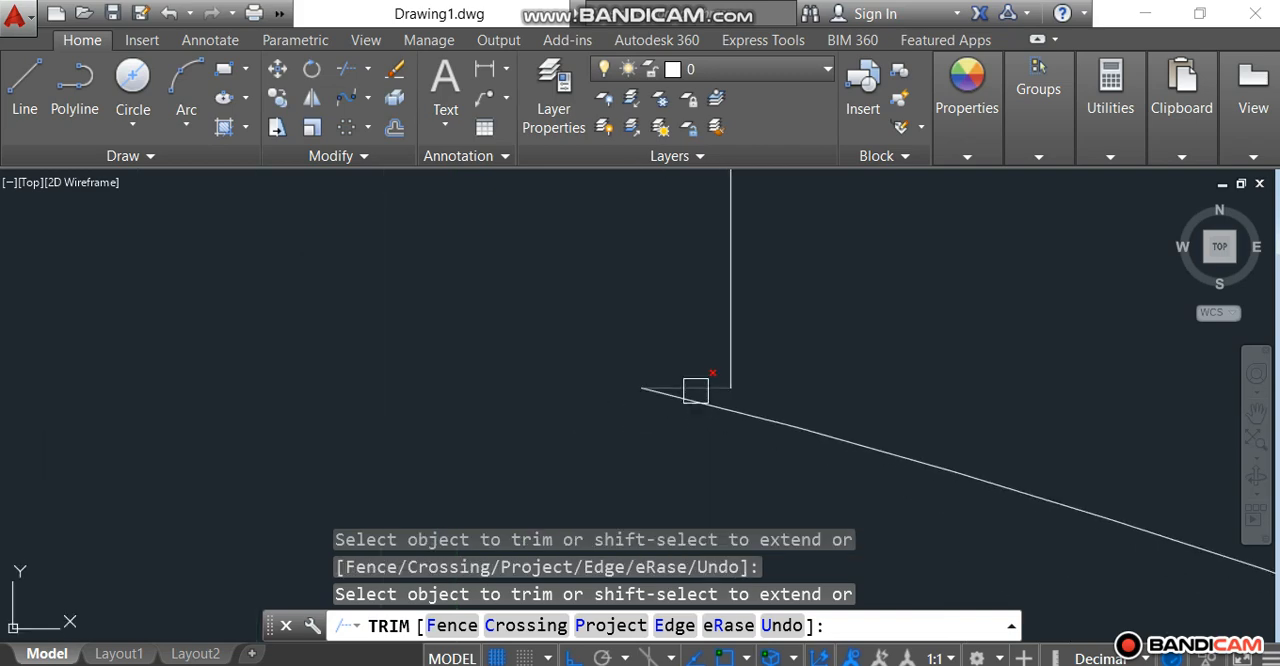
scroll(695, 386, "down", 5)
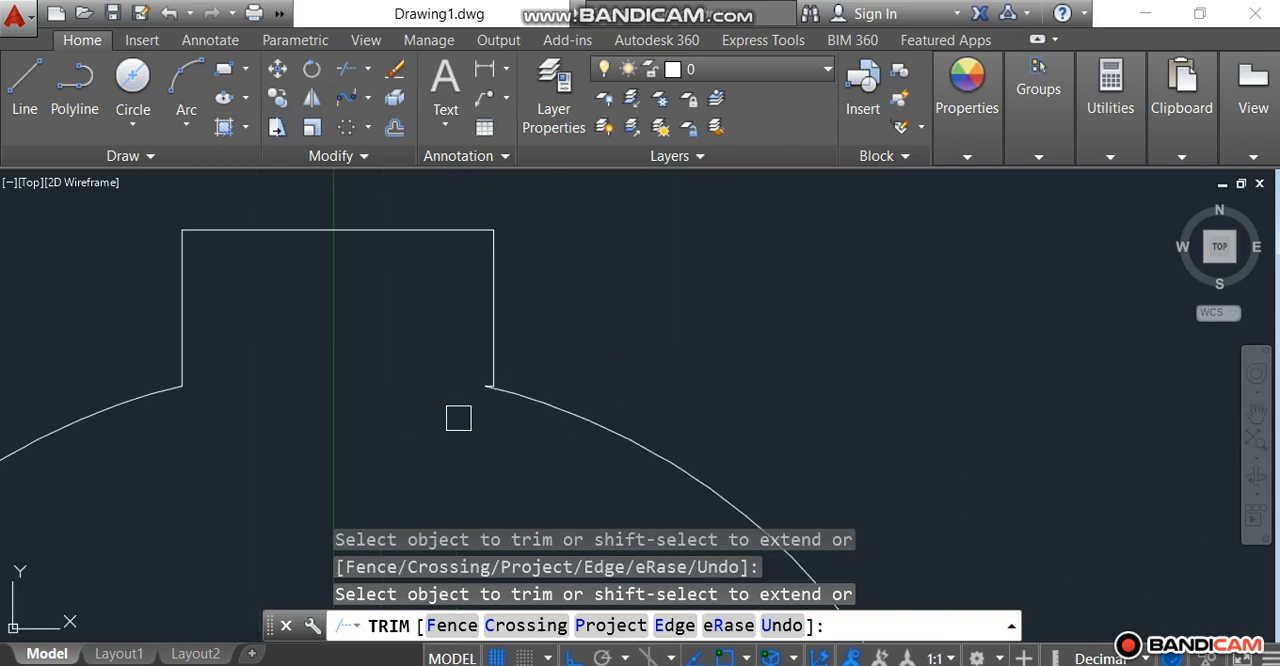
scroll(133, 385, "up", 5)
scroll(728, 408, "down", 5)
scroll(850, 400, "up", 5)
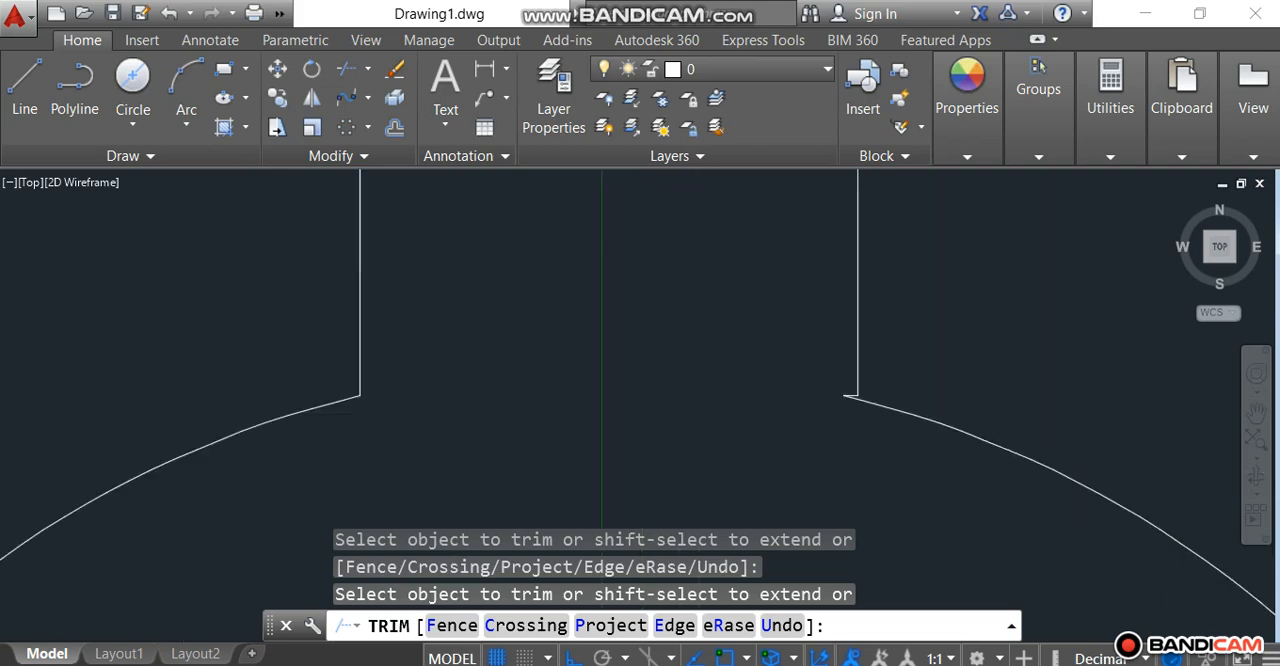
scroll(847, 395, "up", 2)
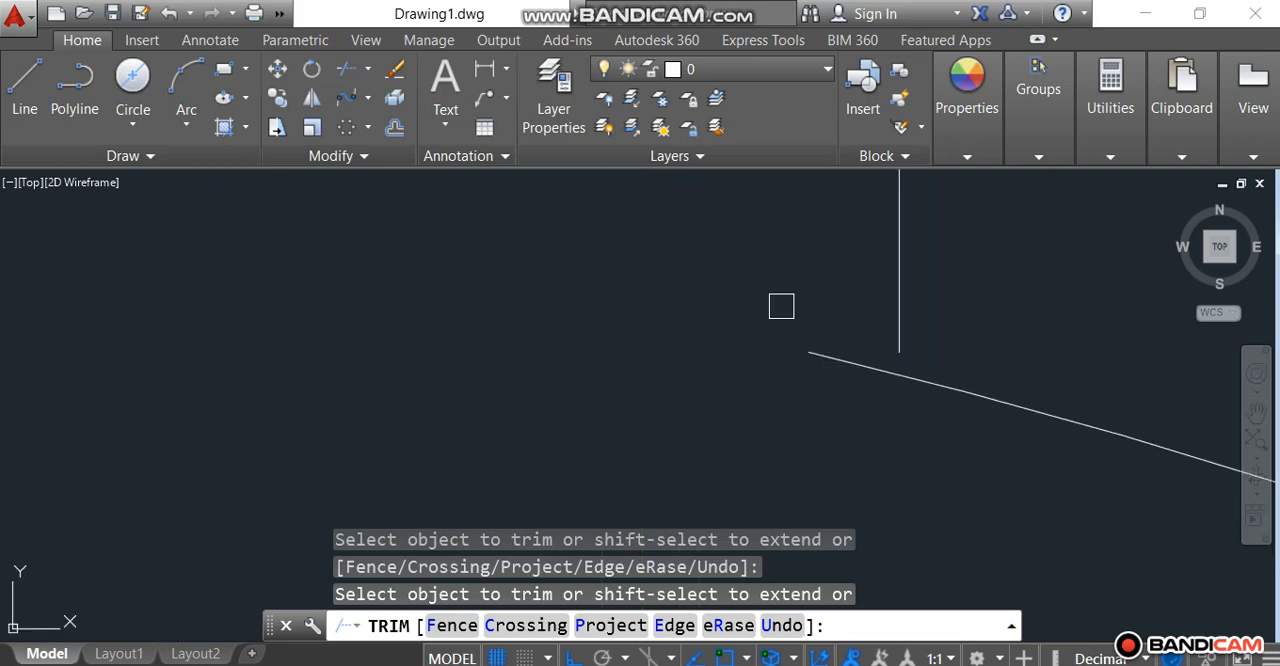
key("Escape")
Step: Extend the keyway's right vertical edge down to the innermost circle
type("EX")
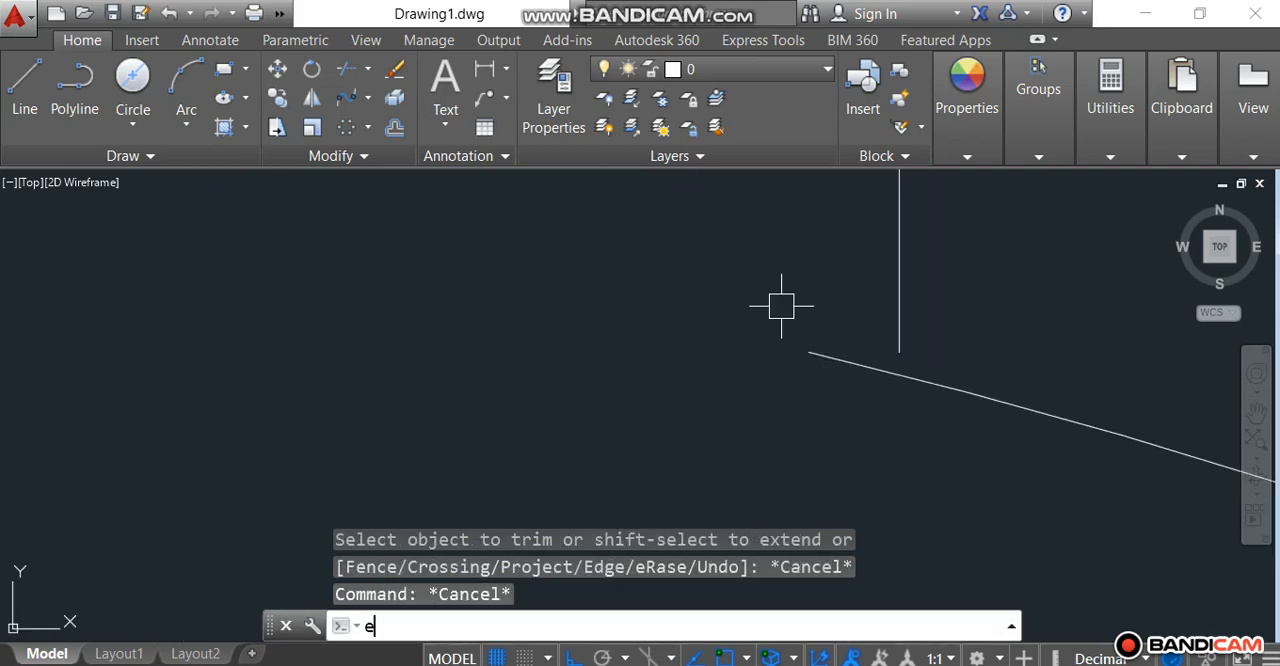
key("Return")
key("Return")
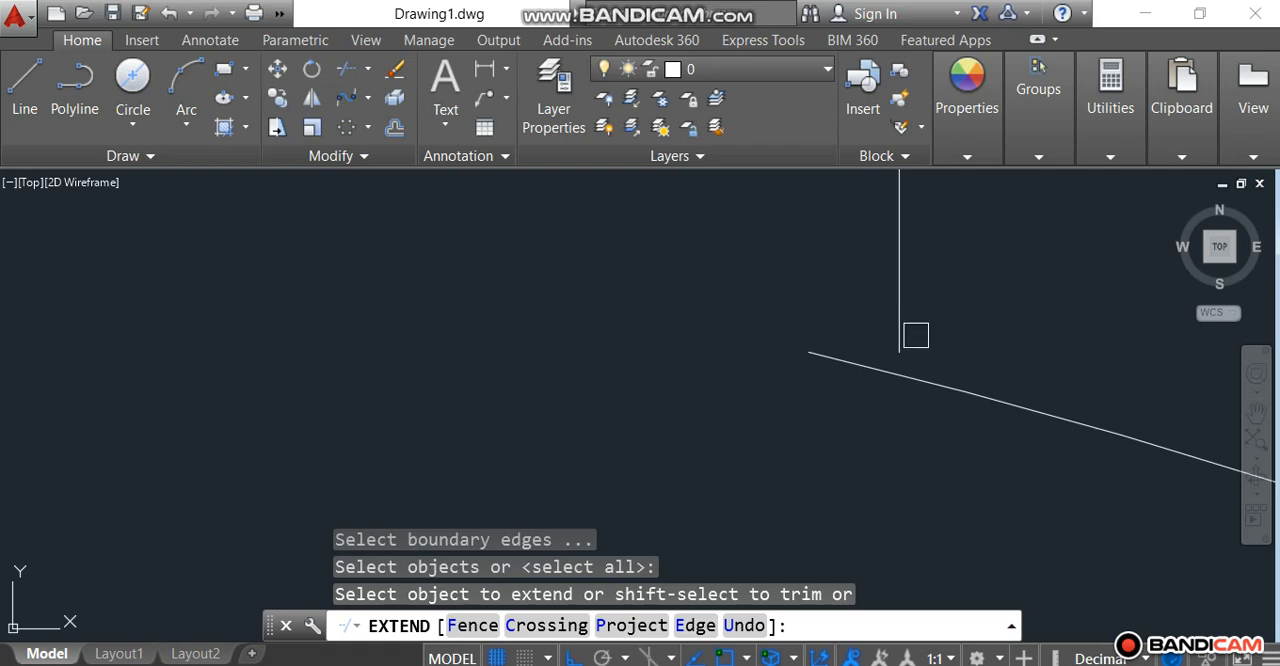
left_click(900, 337)
right_click(794, 276)
left_click(811, 280)
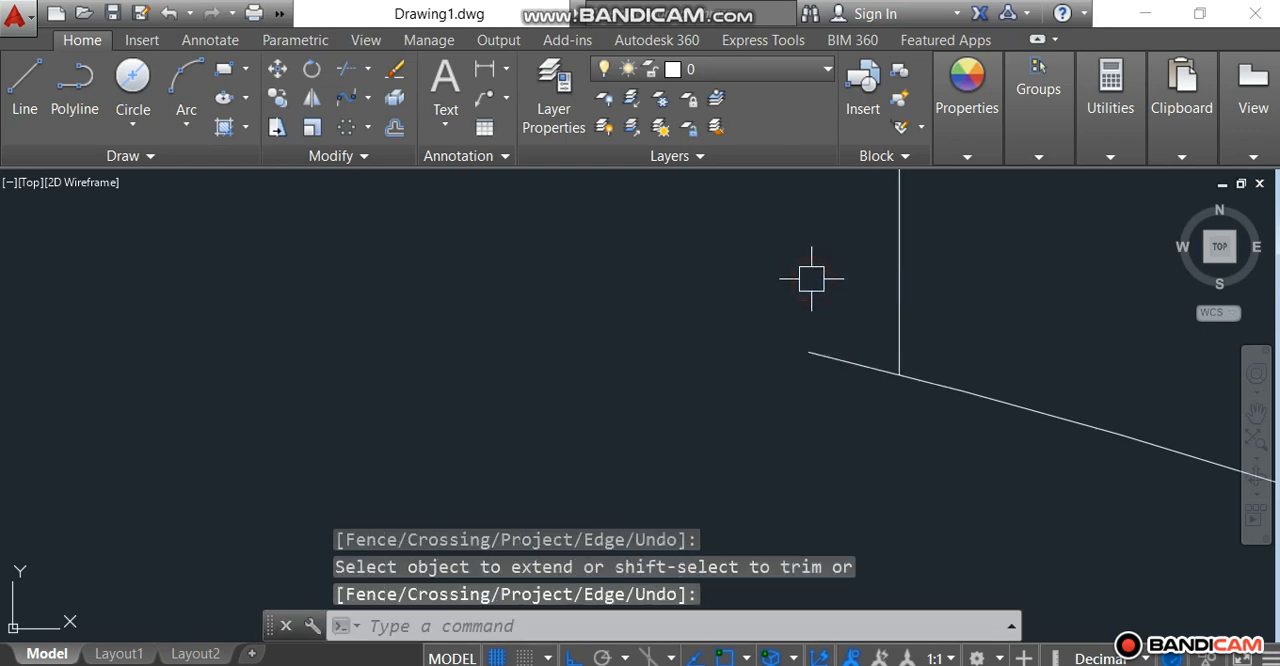
key("Escape")
key("Escape")
Step: Trim the short piece of the bore arc that projects past the keyway's right edge into the opening
type("TR")
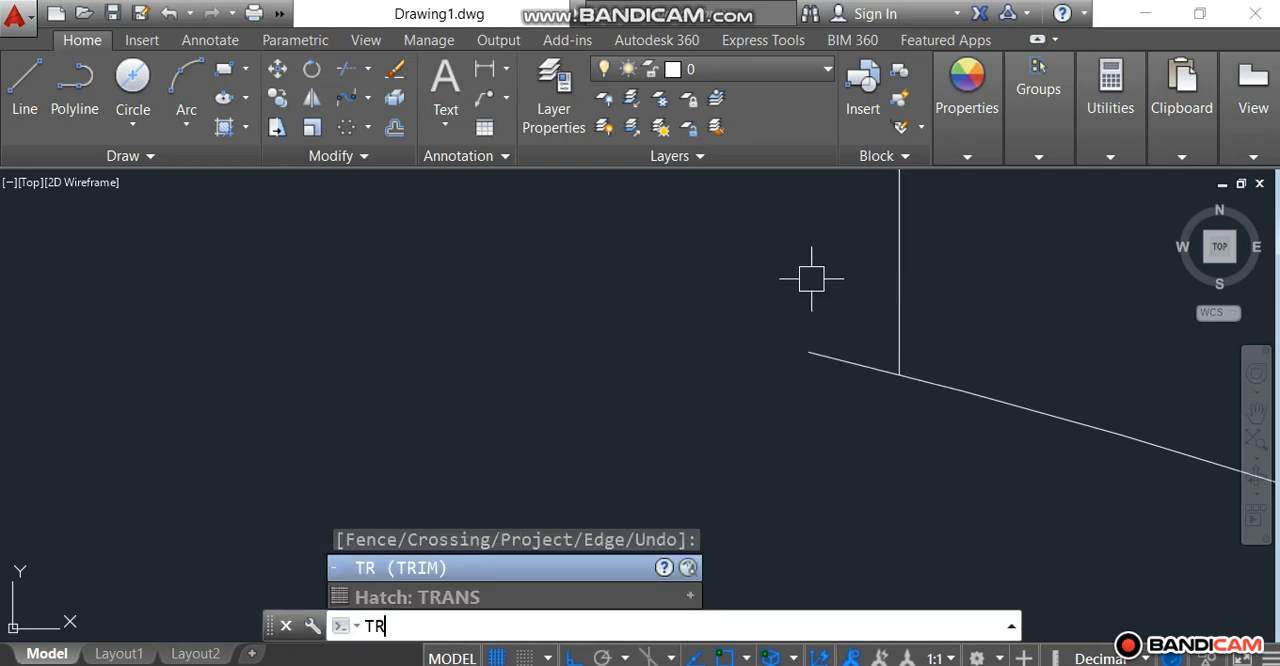
key("Return")
left_click(826, 356)
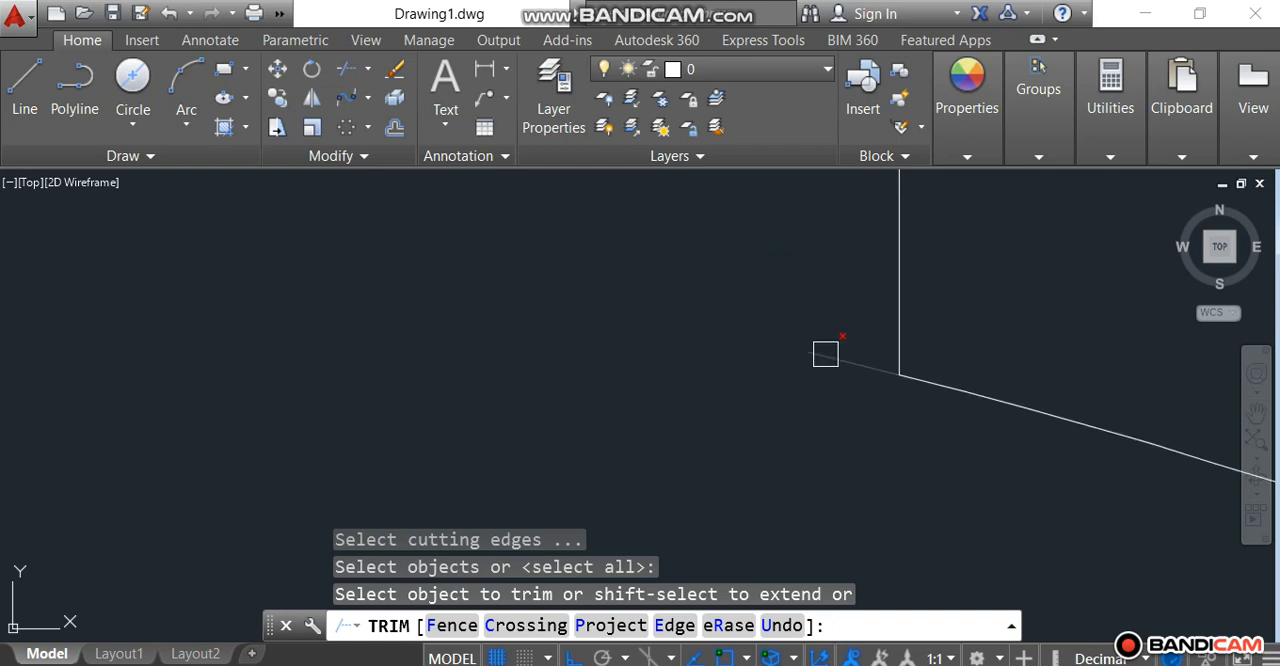
scroll(826, 352, "down", 5)
scroll(826, 353, "down", 3)
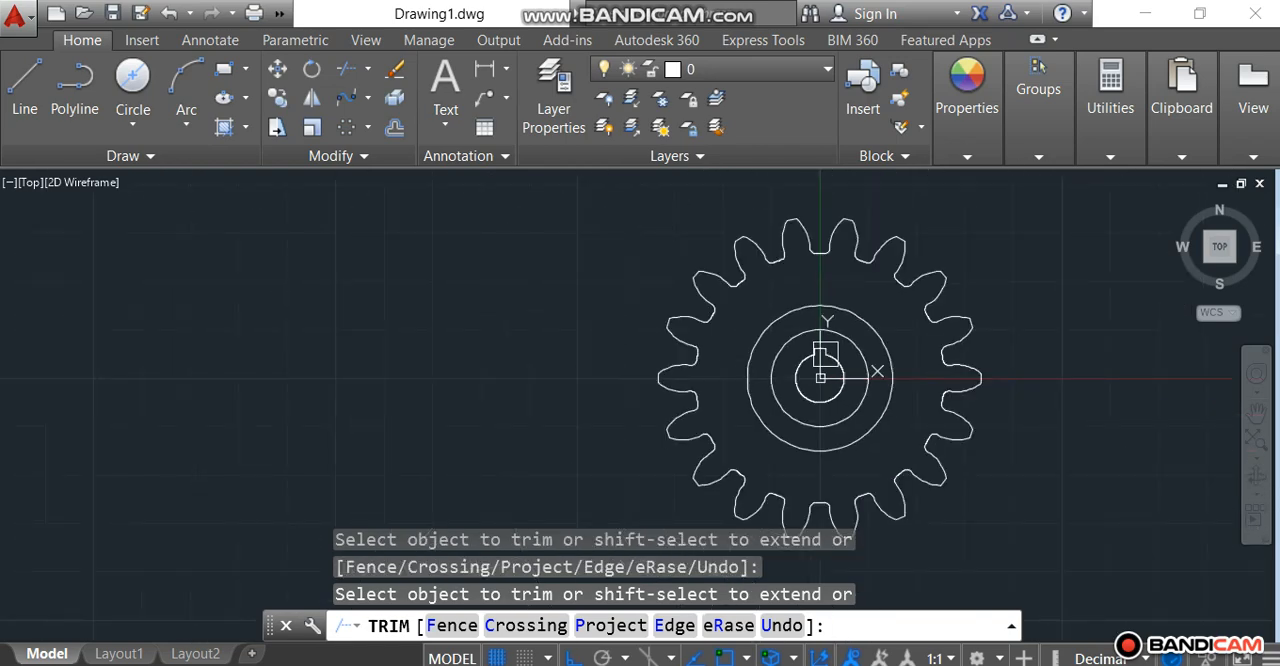
left_click(820, 378)
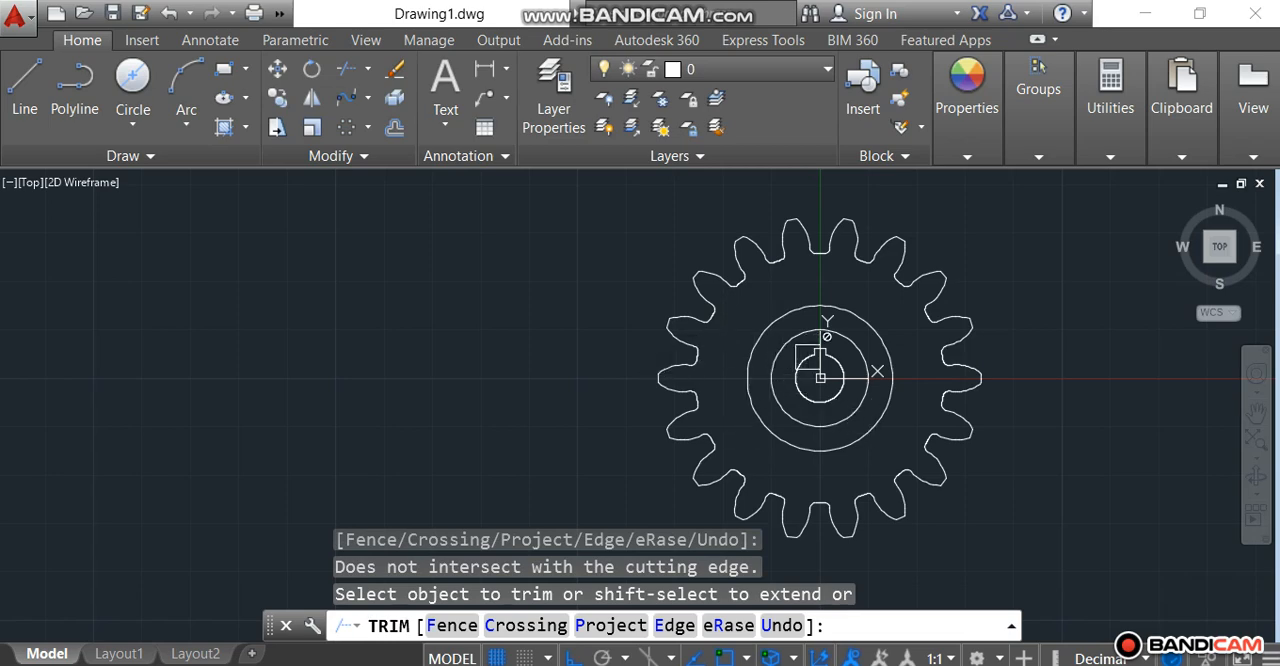
key("Escape")
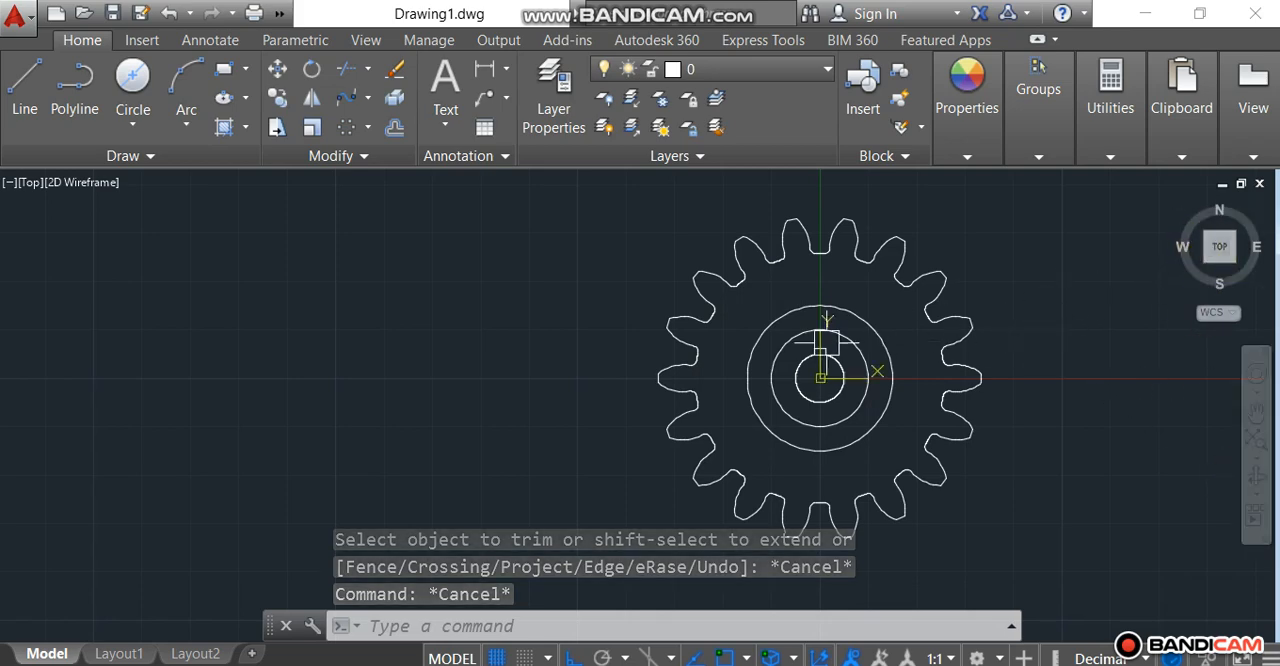
scroll(673, 308, "down", 2)
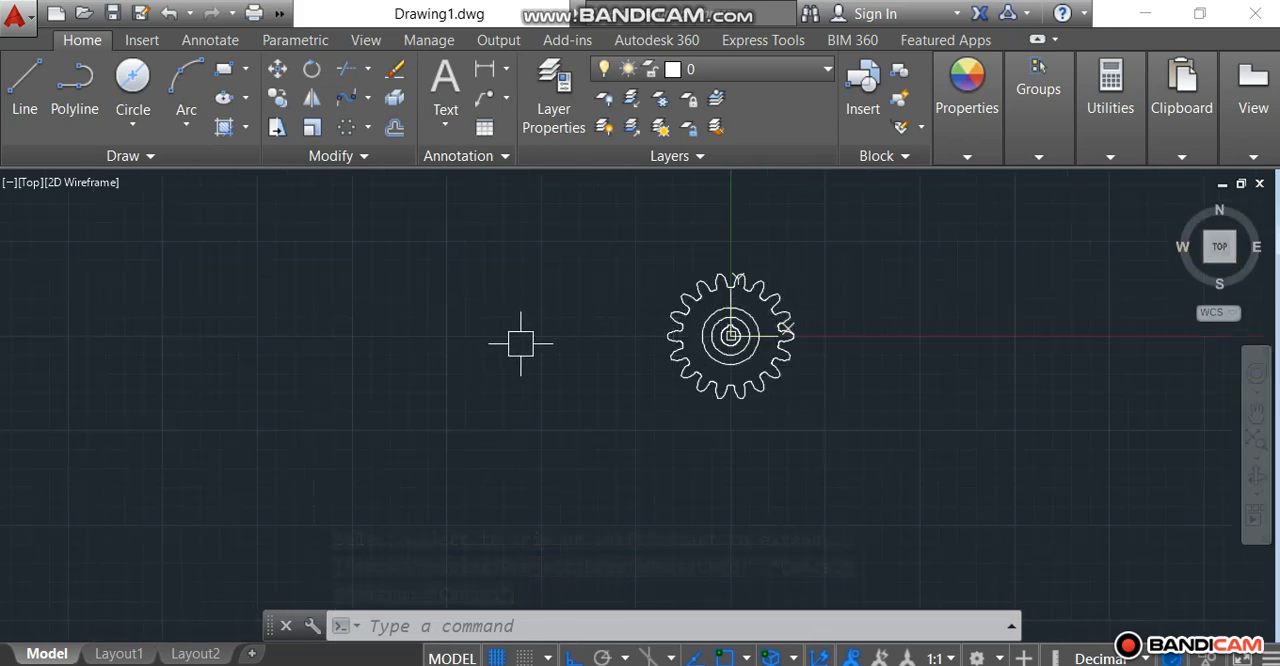
left_click(1224, 253)
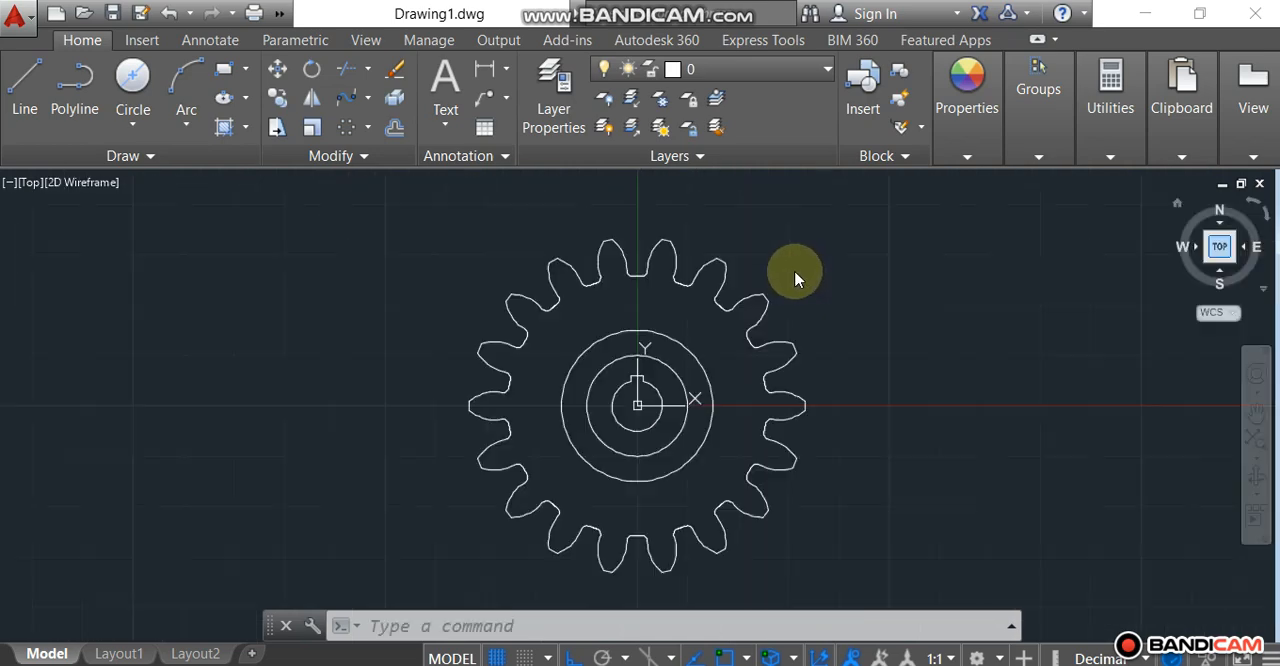
scroll(796, 277, "down", 5)
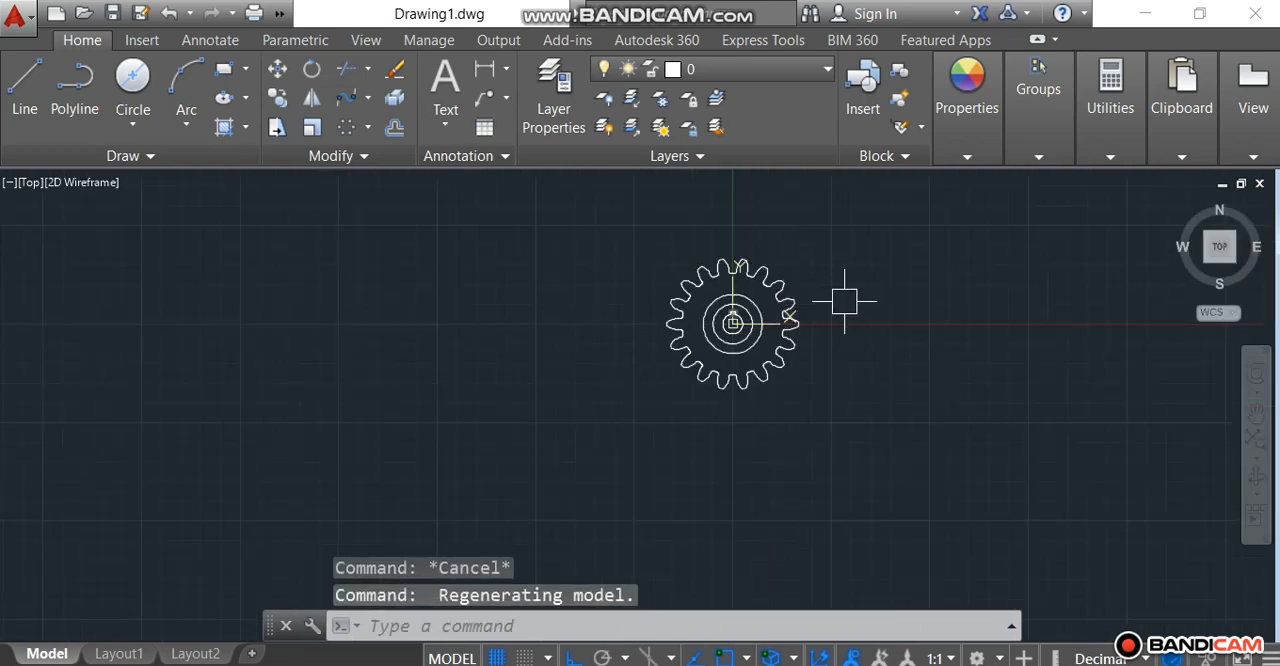
scroll(846, 298, "up", 4)
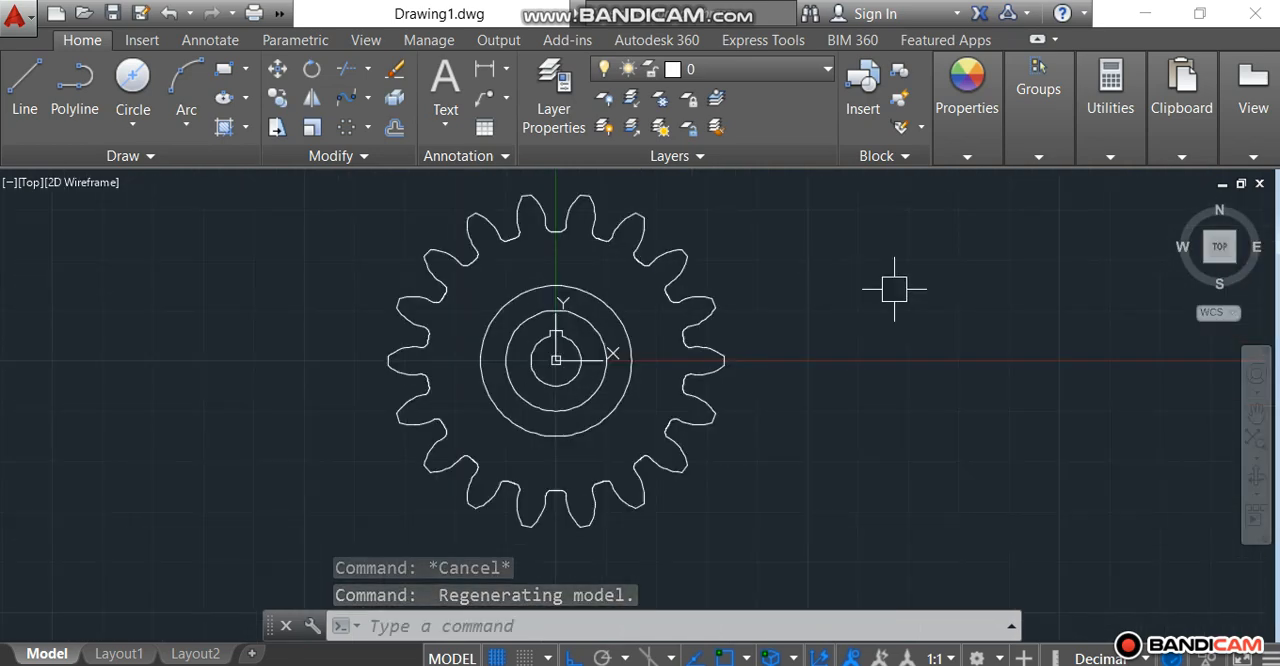